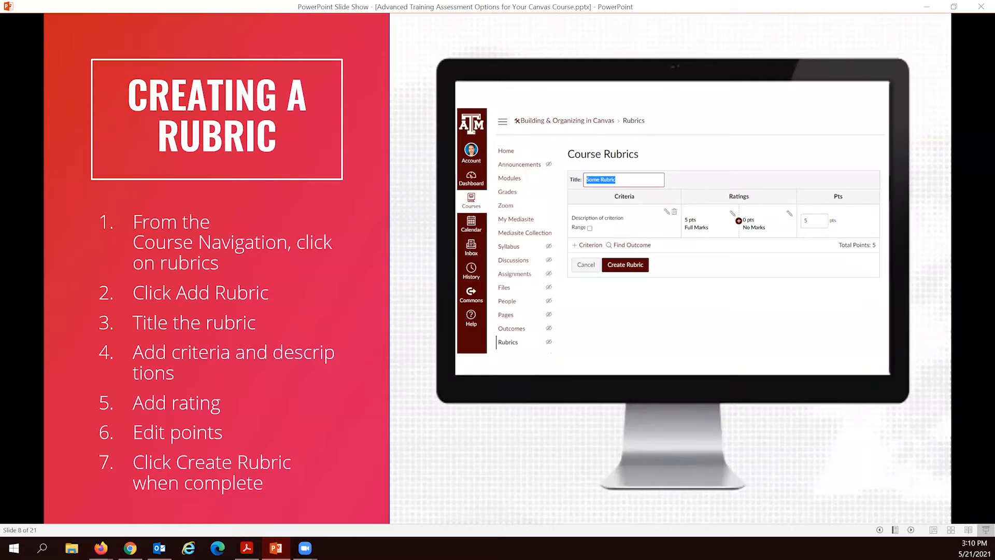
# Step: Switch to the Canvas dashboard in Firefox and open the TRNG-117 sandbox course
pyautogui.click(101, 547)
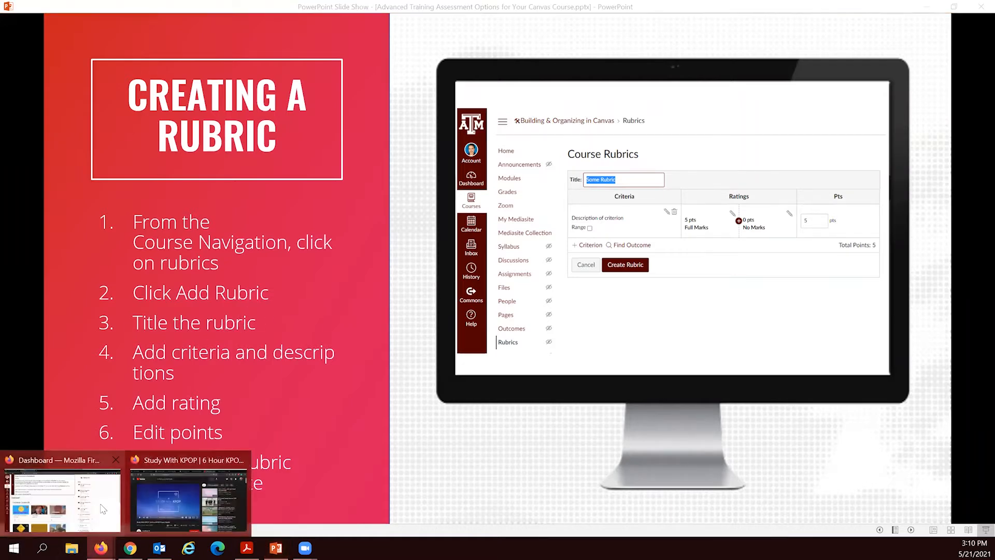
pyautogui.click(104, 506)
pyautogui.scroll(-2, 330, 261)
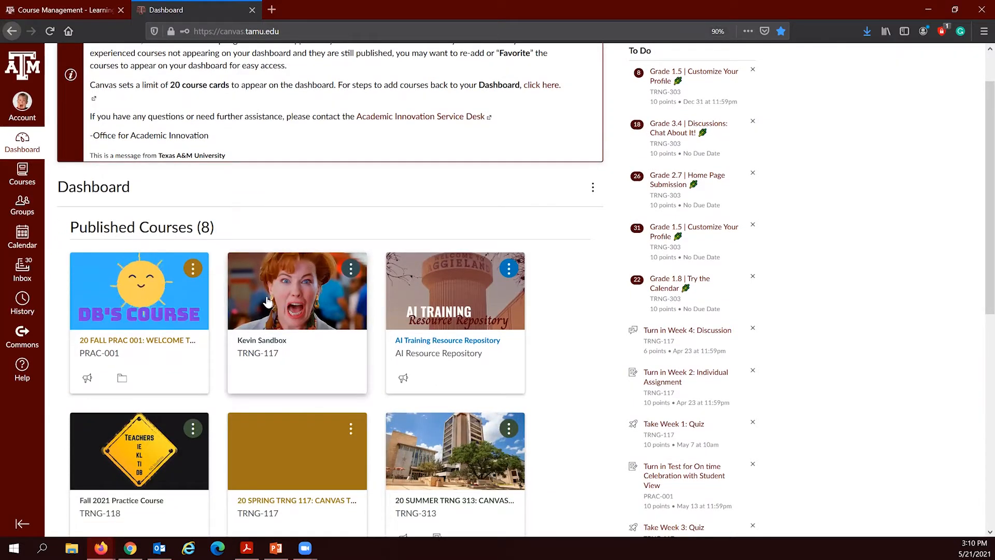
pyautogui.click(347, 358)
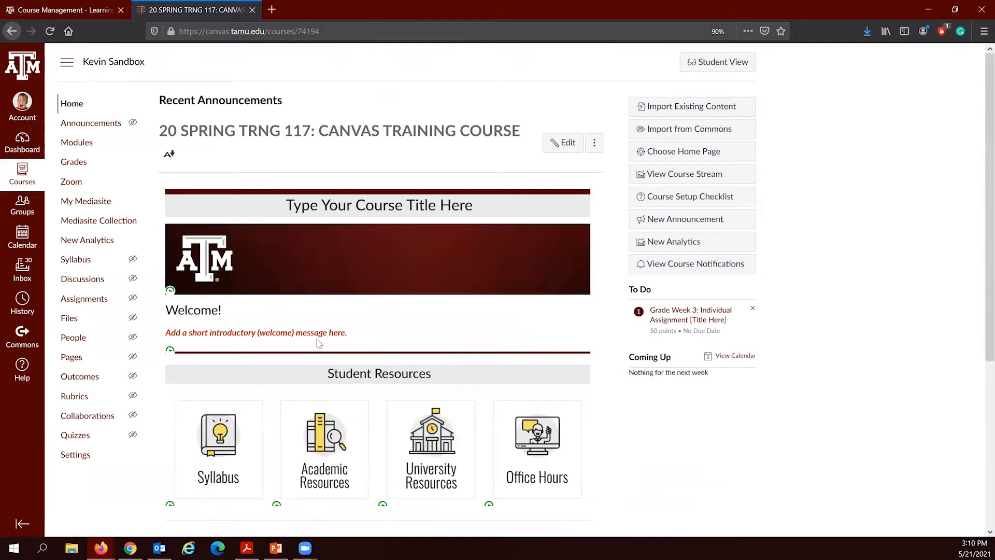
# Step: Open the course's rubrics, examine the criteria and ratings of Rubric 1, and return to the rubric list
pyautogui.click(80, 404)
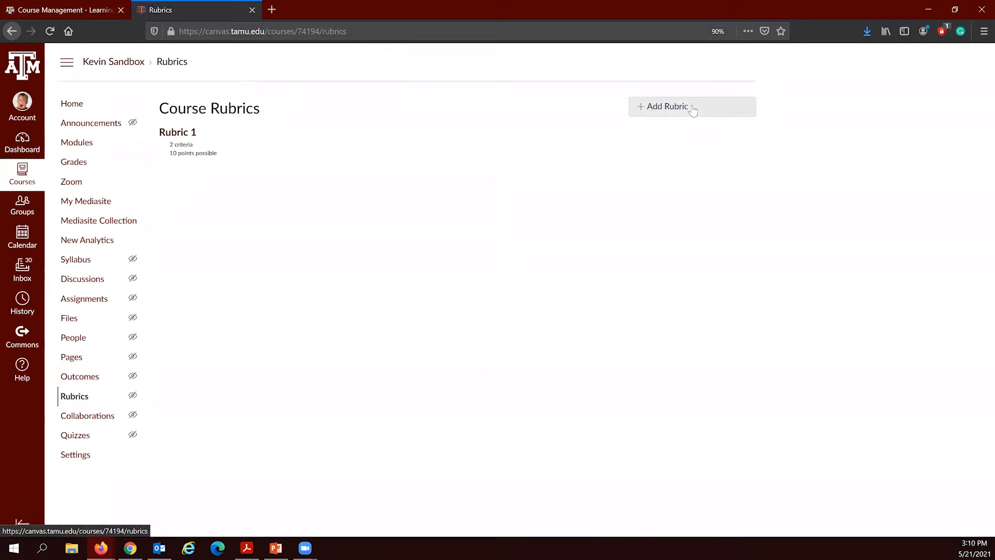
pyautogui.click(186, 137)
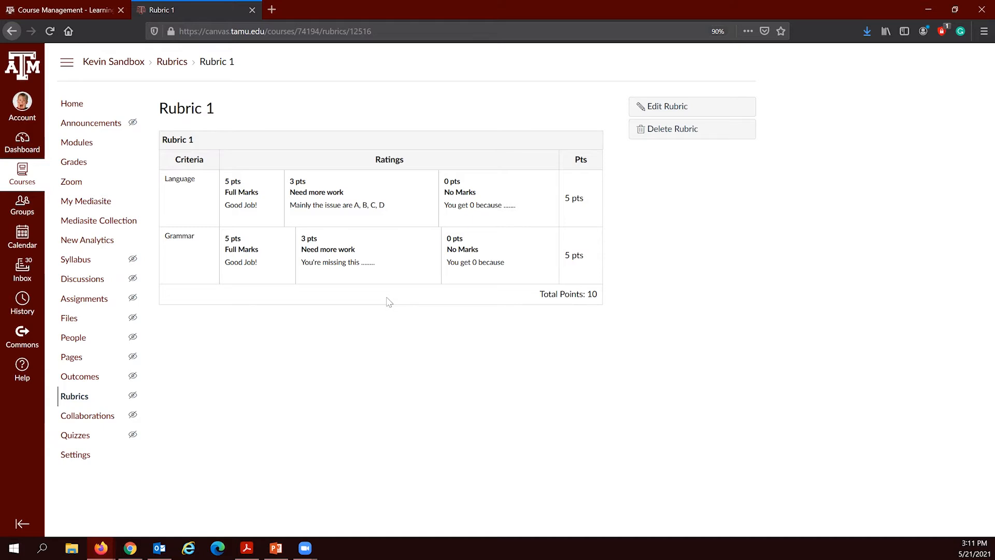
pyautogui.click(166, 62)
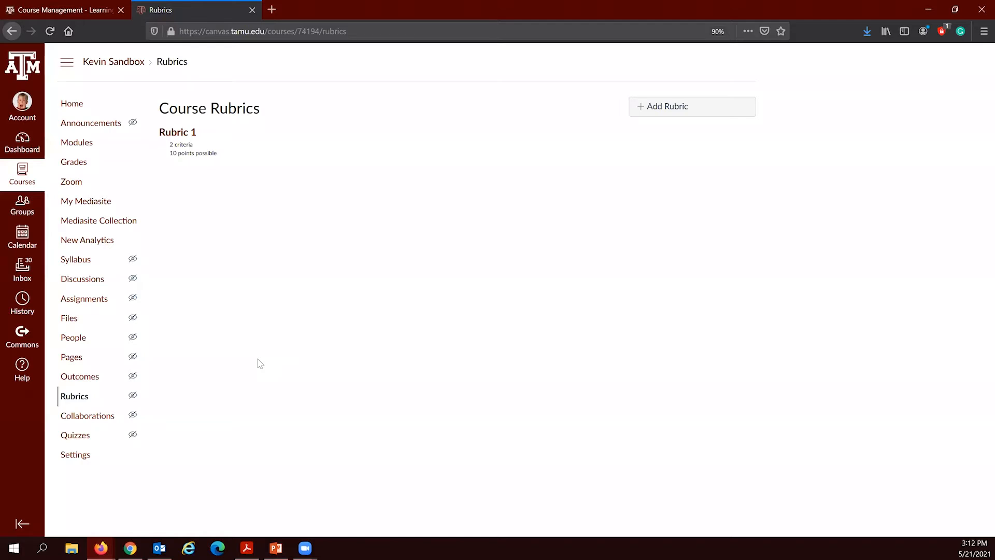
# Step: Open "Week 1: Individual Assignment [Title Here]" from the course's assignments and go to its rubric area
pyautogui.click(78, 303)
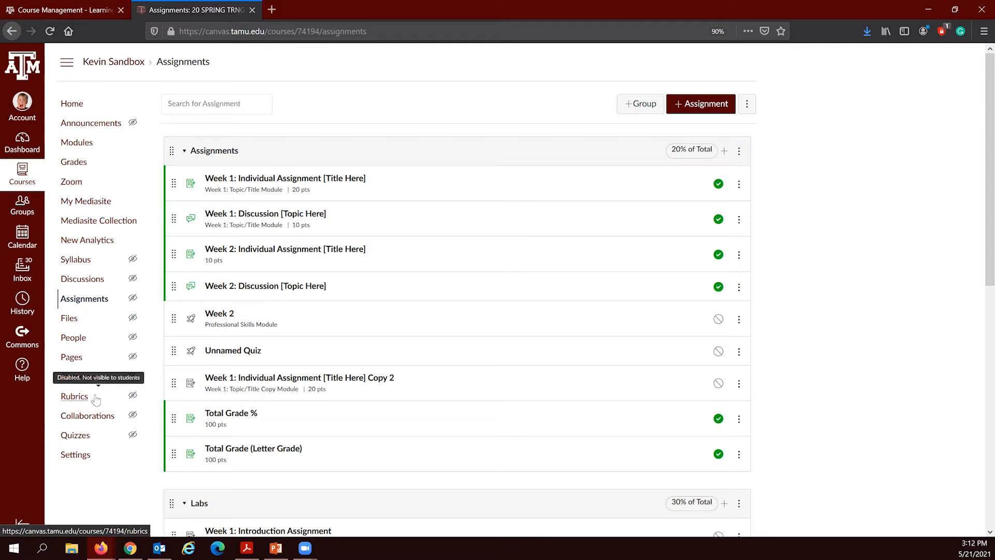
pyautogui.click(276, 180)
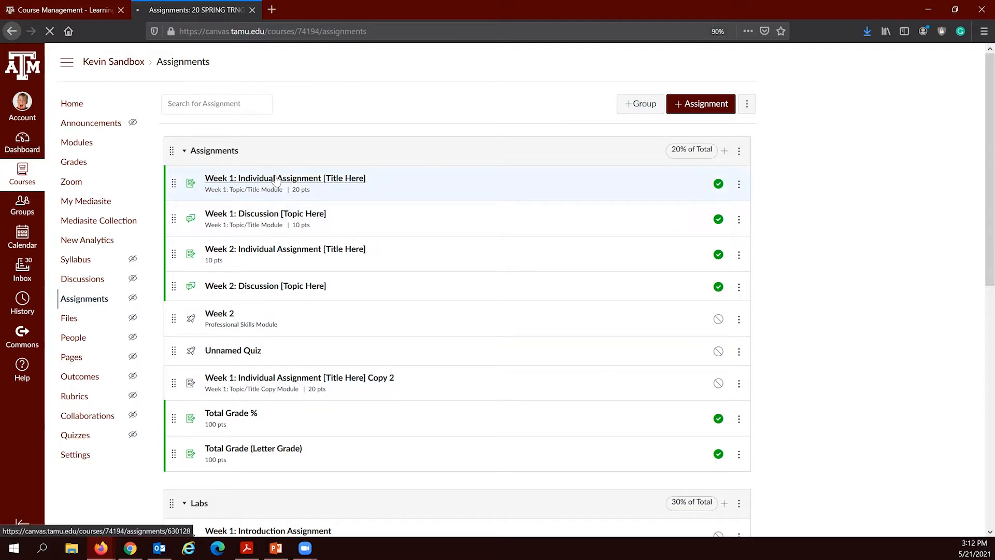
pyautogui.scroll(-2, 360, 217)
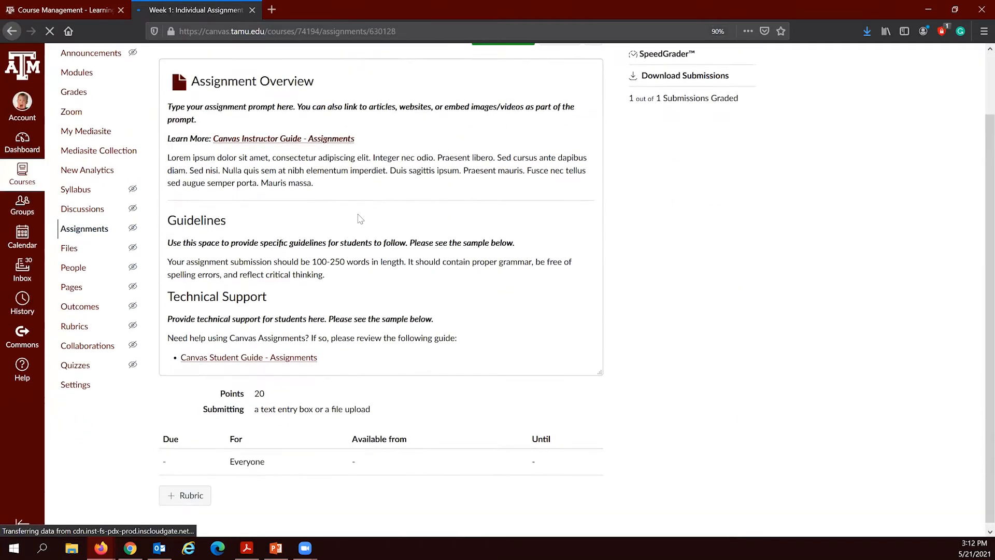
pyautogui.scroll(-2, 360, 219)
pyautogui.scroll(3, 361, 219)
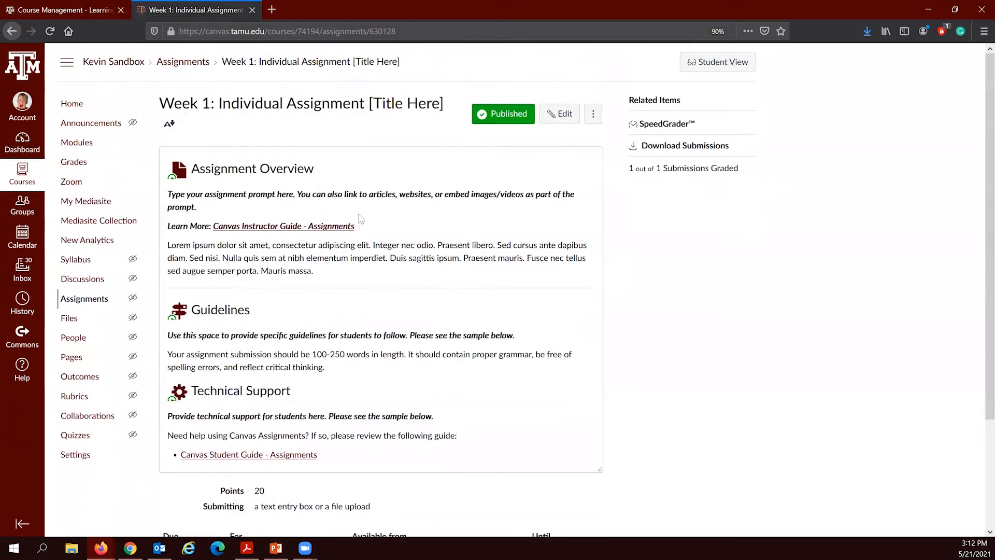
pyautogui.scroll(-3, 399, 317)
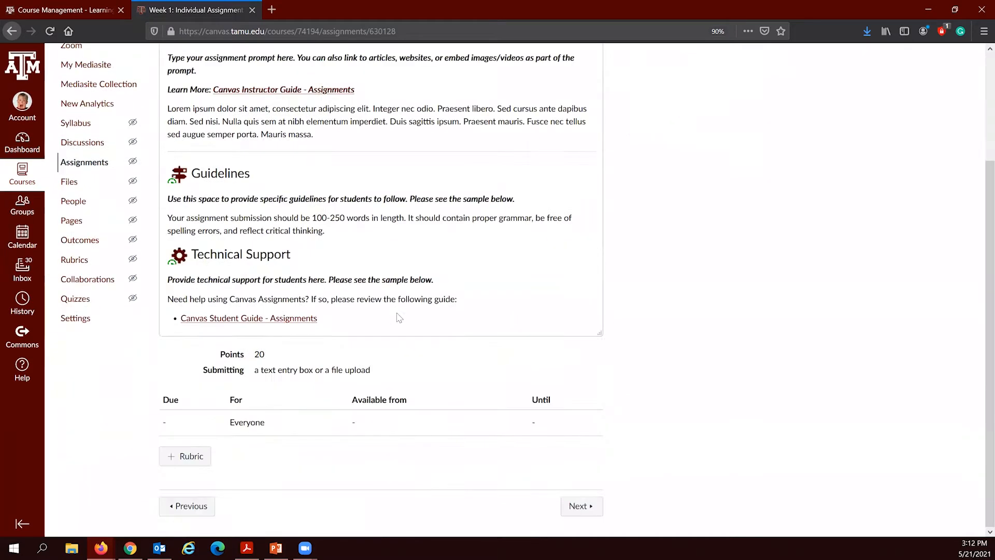
# Step: Start adding a rubric to the Week 1 individual assignment and open the search for existing rubrics
pyautogui.click(187, 457)
pyautogui.scroll(-2, 192, 453)
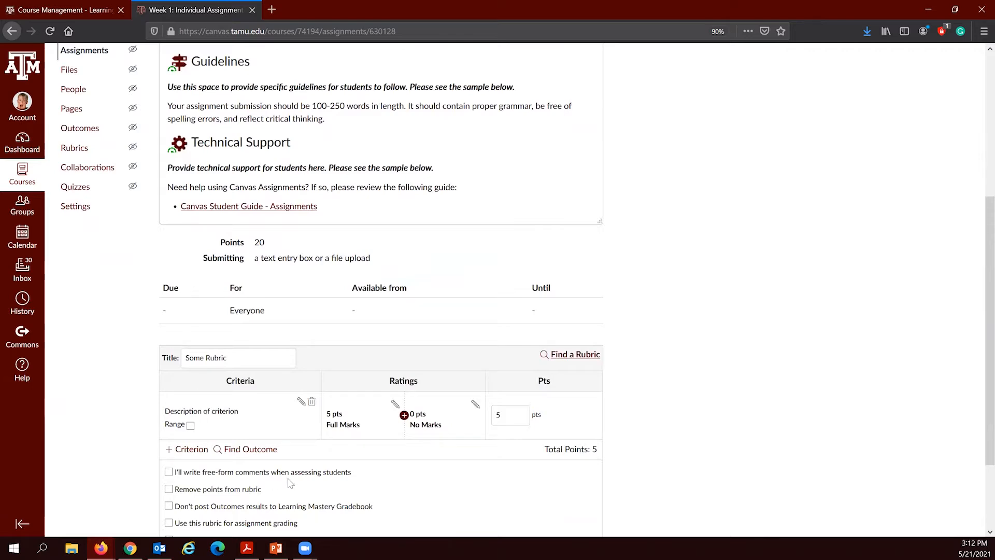
pyautogui.scroll(5, 311, 461)
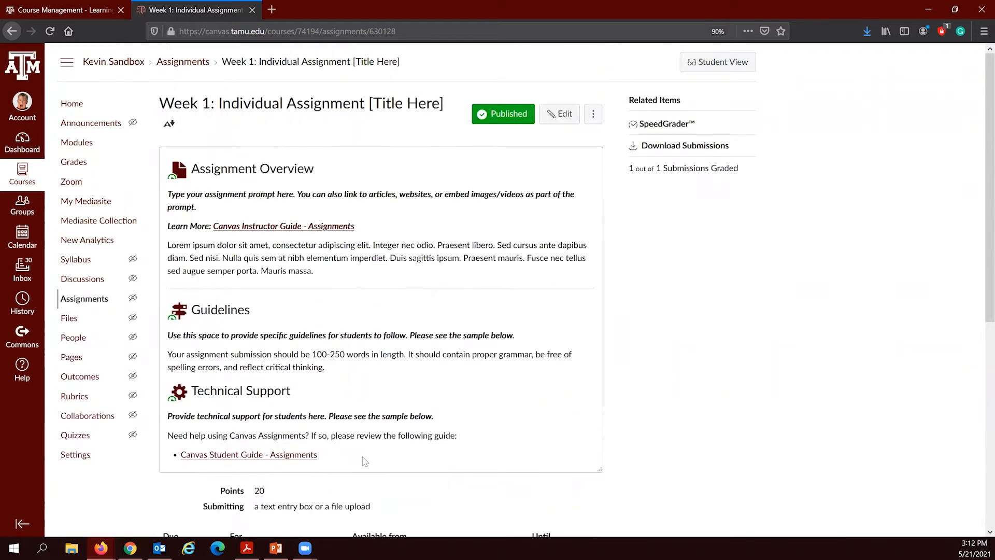
pyautogui.scroll(-4, 506, 417)
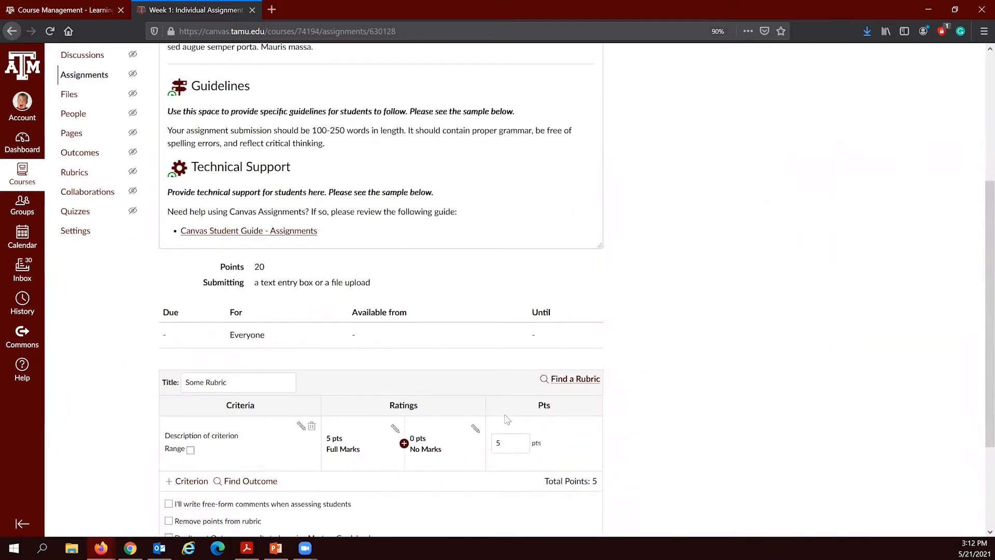
pyautogui.click(580, 380)
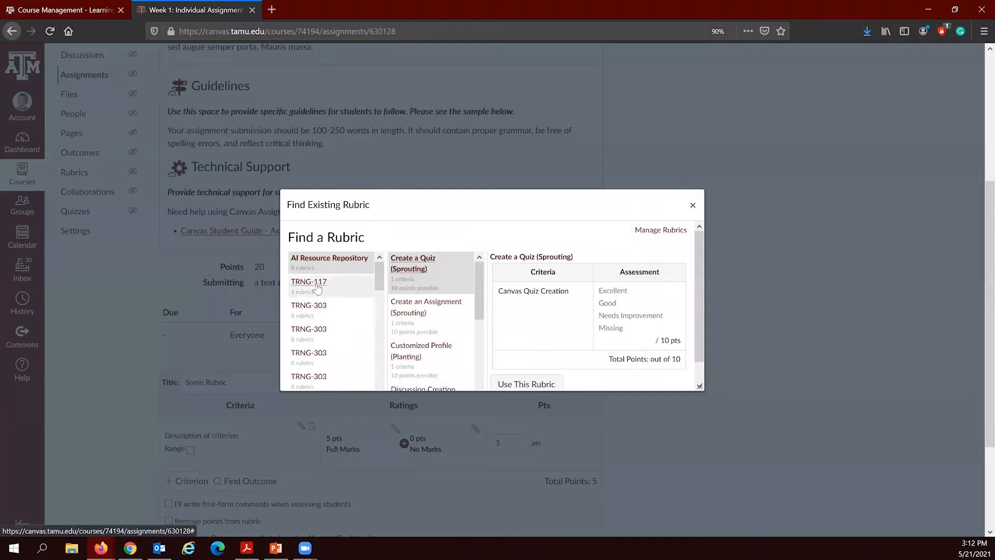
# Step: Preview the AI Resource Repository's existing rubrics, including Create an Assignment (Sprouting) and Customized Profile (Planting)
pyautogui.click(318, 289)
pyautogui.click(315, 270)
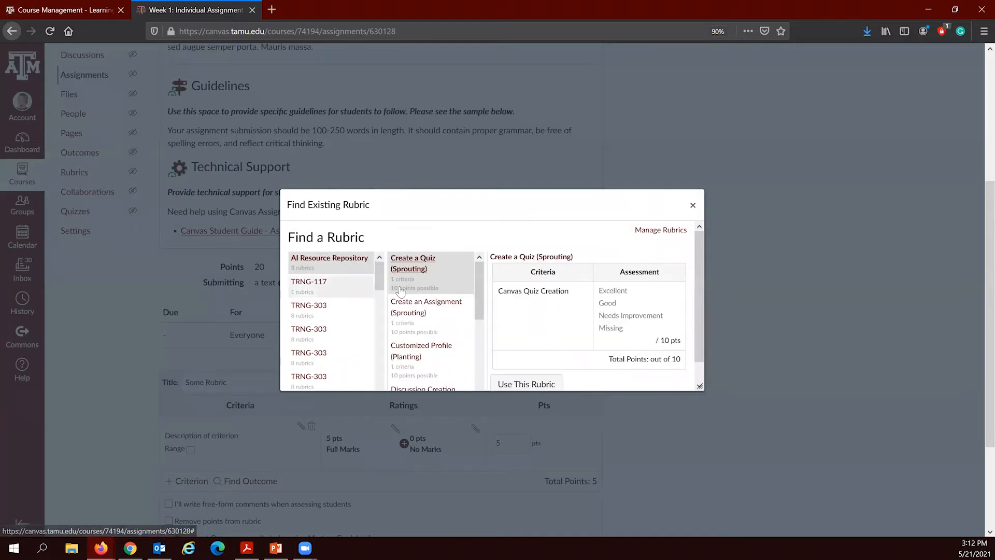
pyautogui.click(425, 317)
pyautogui.click(427, 351)
pyautogui.scroll(-3, 430, 338)
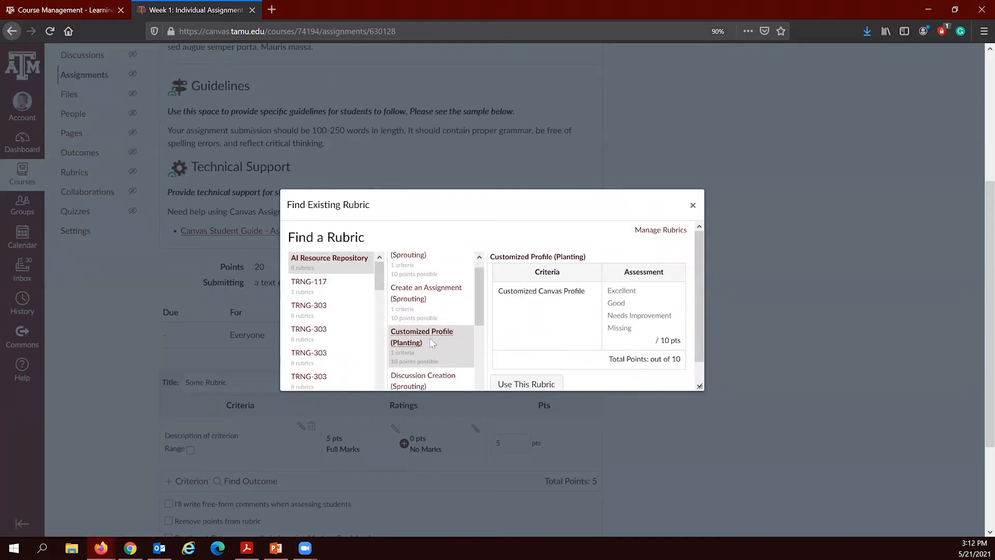
# Step: Attach the Create an Assignment (Sprouting) rubric from a TRNG-303 course to the assignment and check its points
pyautogui.click(317, 339)
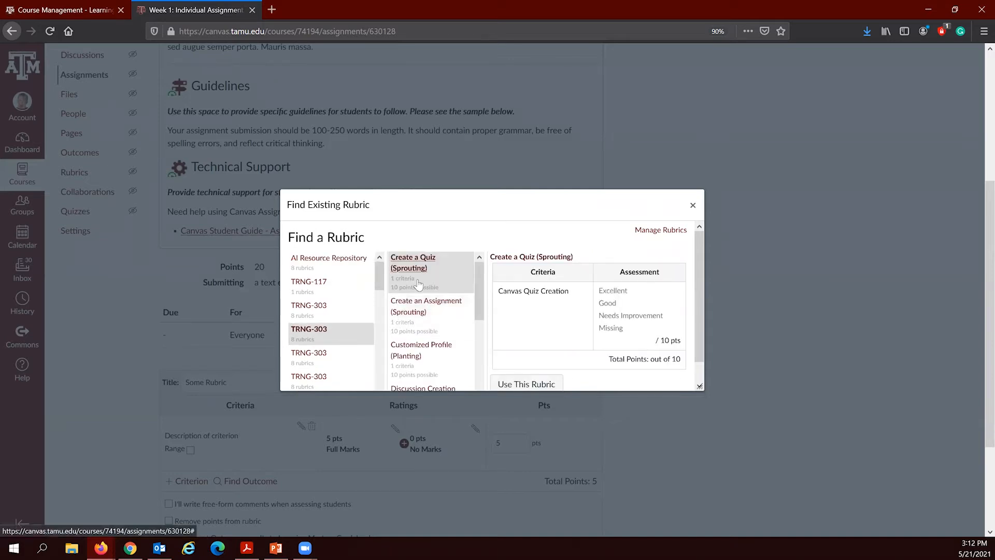
pyautogui.scroll(-5, 323, 354)
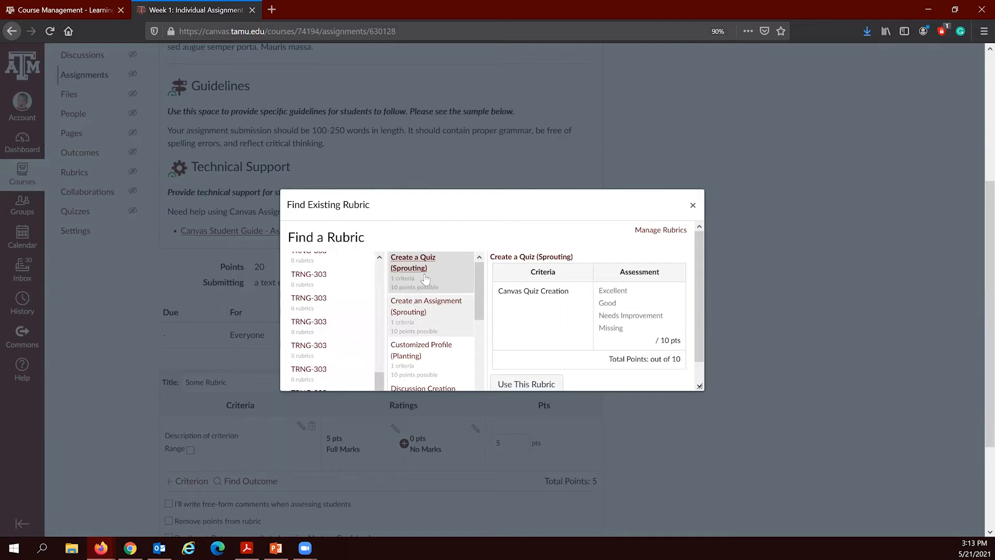
pyautogui.click(428, 309)
pyautogui.scroll(-1, 540, 367)
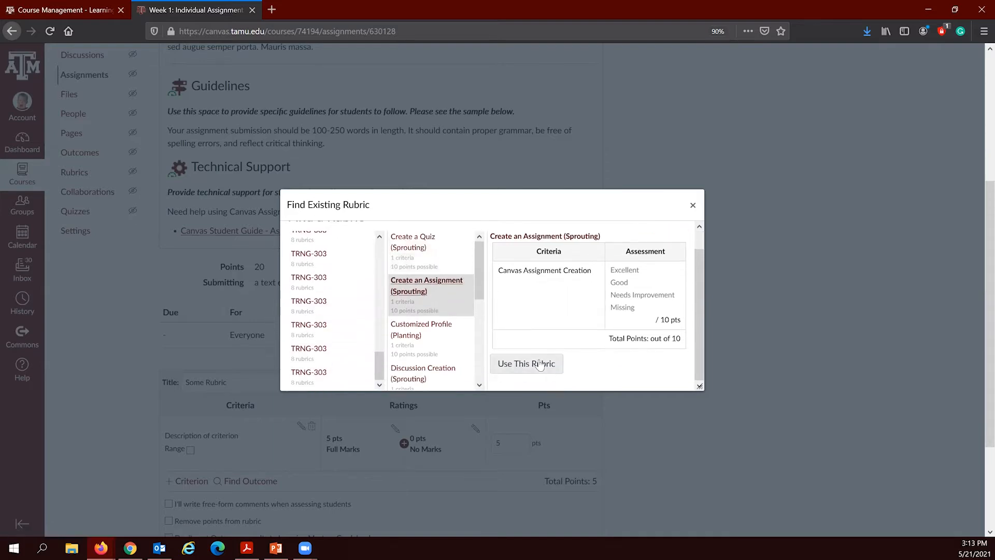
pyautogui.click(540, 366)
pyautogui.scroll(-2, 539, 364)
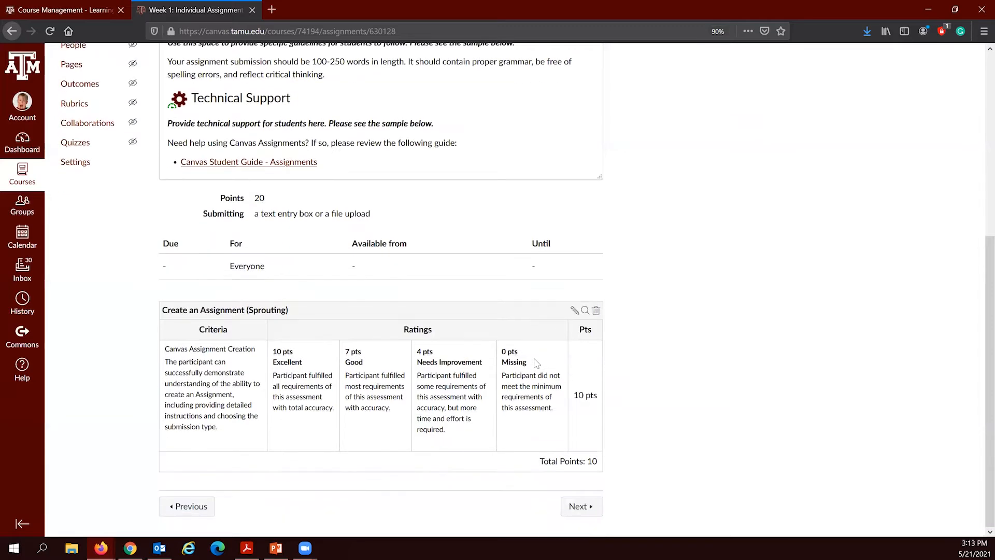
pyautogui.scroll(2, 537, 364)
pyautogui.scroll(-2, 537, 363)
pyautogui.moveTo(574, 394); pyautogui.dragTo(587, 392)
pyautogui.click(597, 413)
# Step: Edit the assignment to set its points to 10, and save the change
pyautogui.scroll(4, 578, 412)
pyautogui.scroll(2, 380, 474)
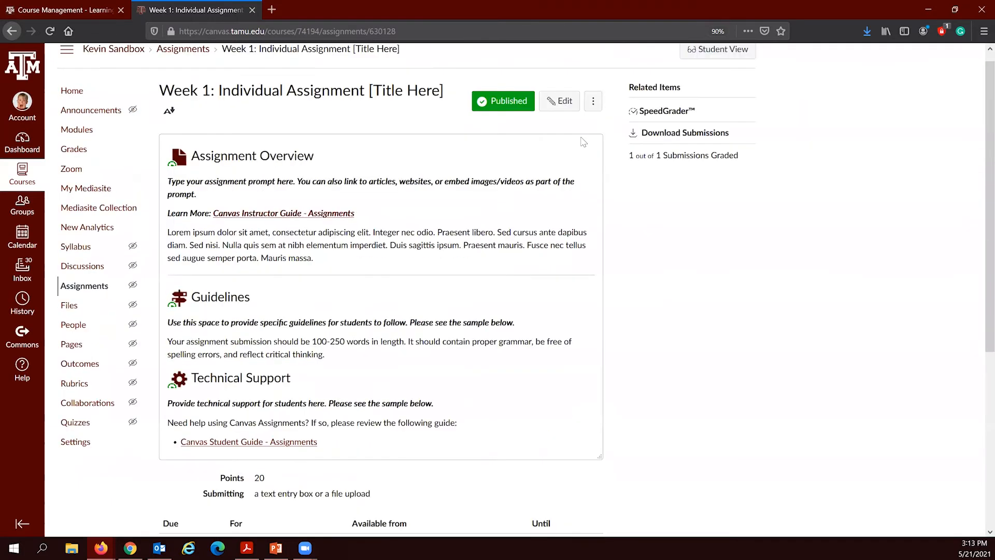
pyautogui.click(565, 105)
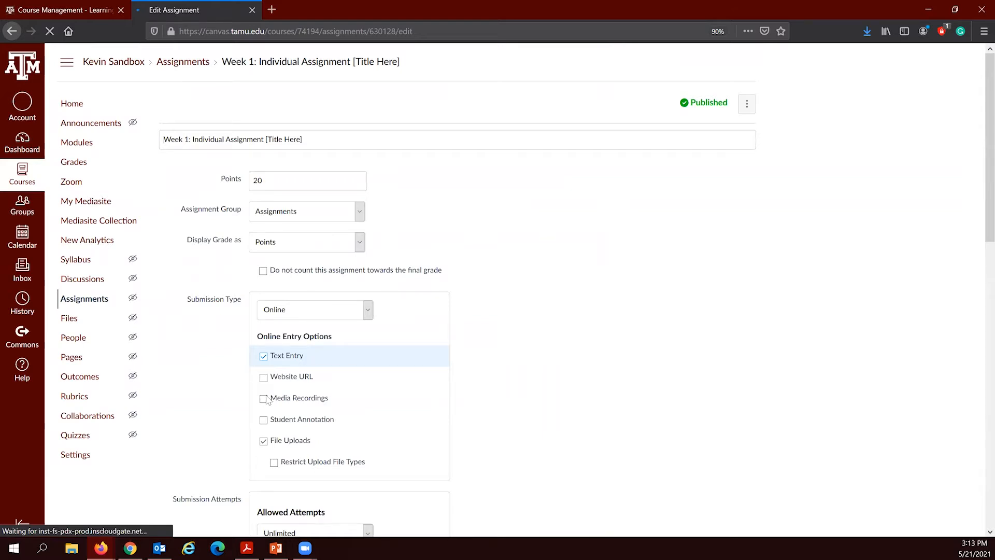
pyautogui.scroll(-3, 485, 422)
pyautogui.scroll(7, 326, 429)
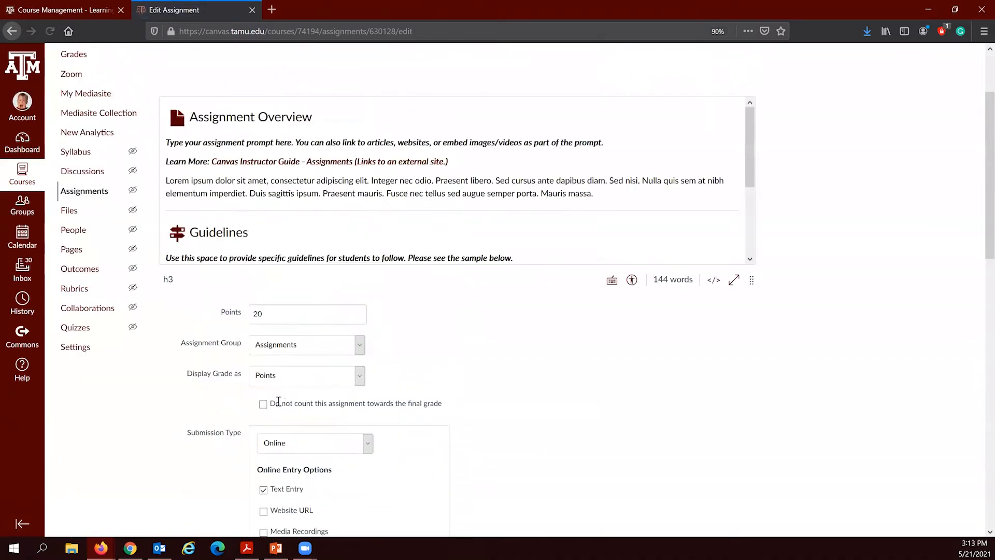
pyautogui.click(207, 387)
pyautogui.write('10')
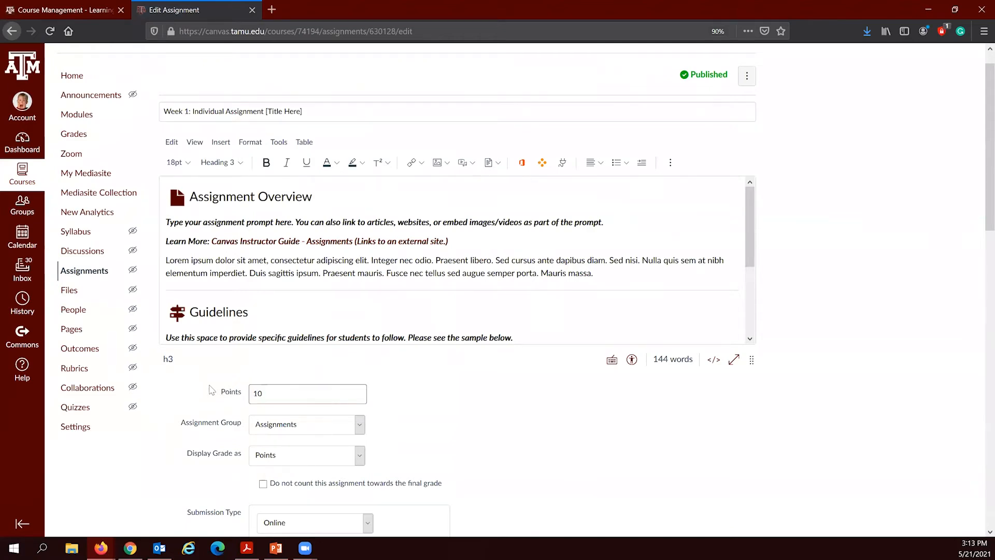
pyautogui.scroll(-6, 418, 381)
pyautogui.scroll(-8, 416, 377)
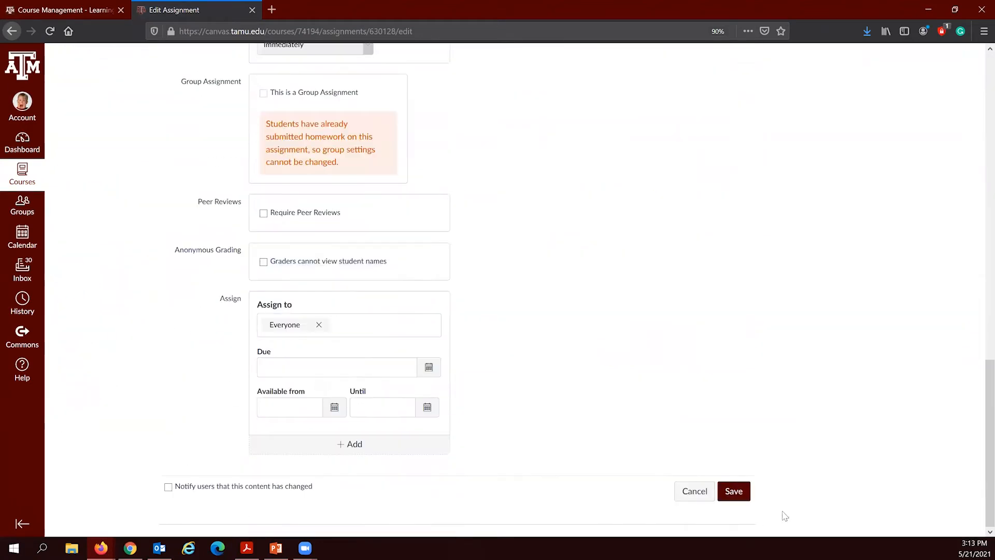
pyautogui.scroll(1, 733, 493)
pyautogui.scroll(-1, 733, 523)
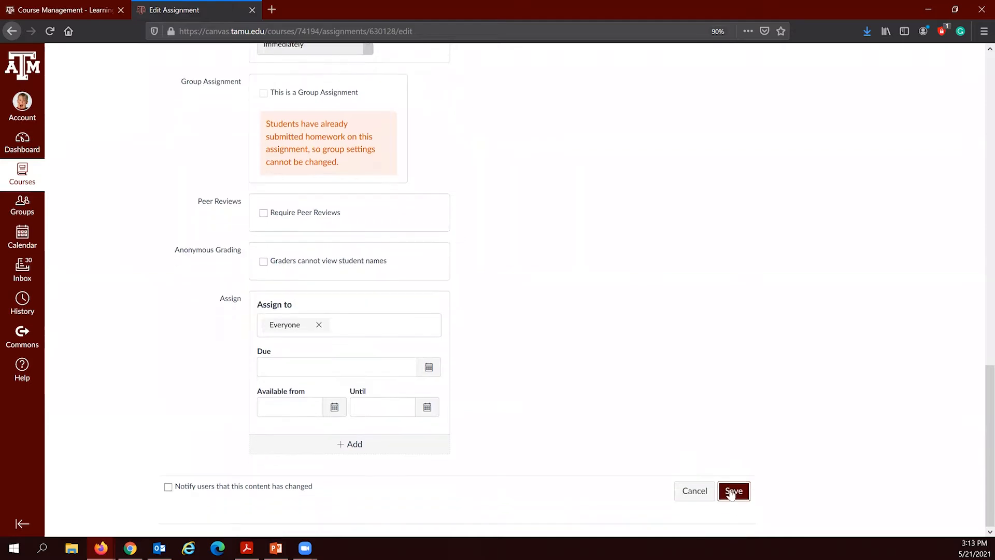
pyautogui.click(732, 489)
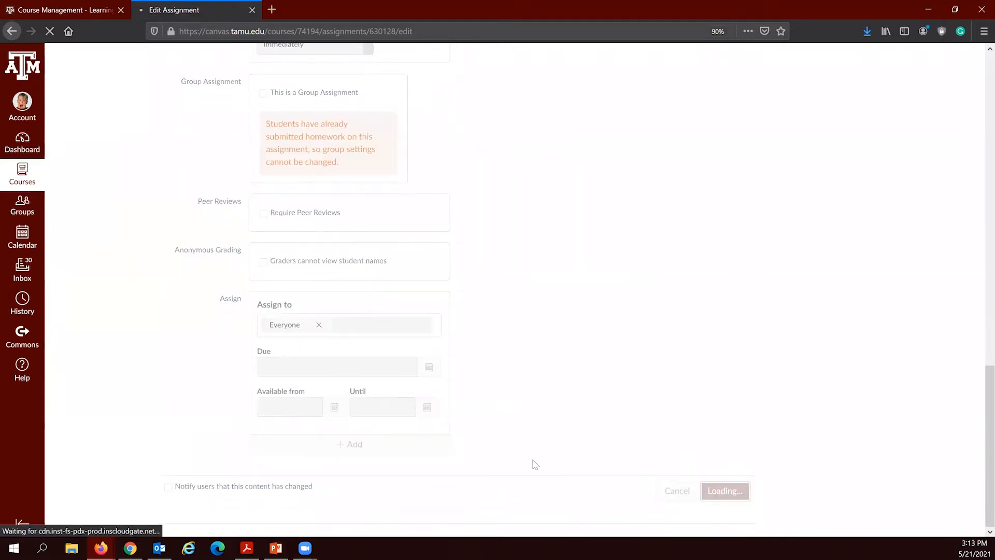
# Step: Open the attached Create an Assignment (Sprouting) rubric for editing and examine its criteria, ratings and grading options
pyautogui.scroll(-5, 464, 443)
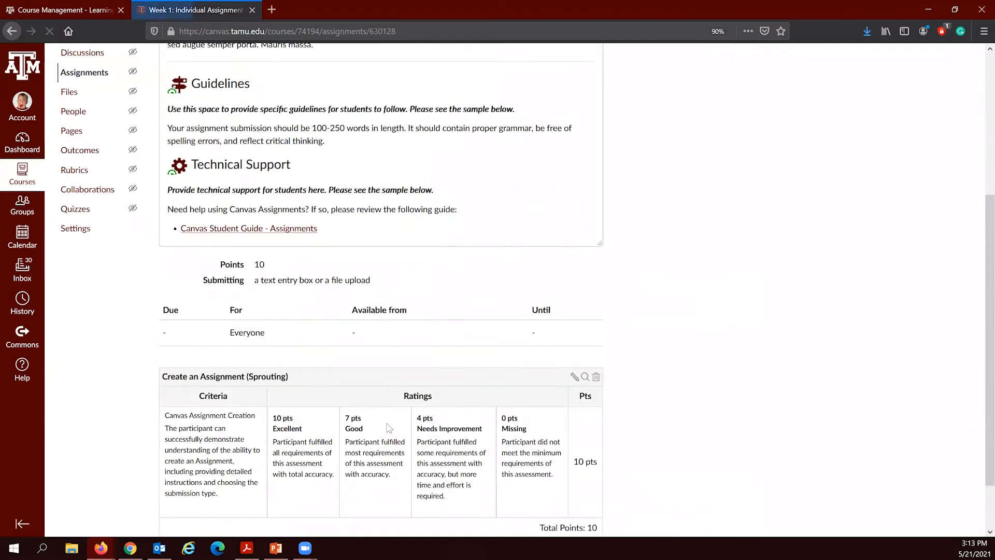
pyautogui.scroll(-1, 321, 425)
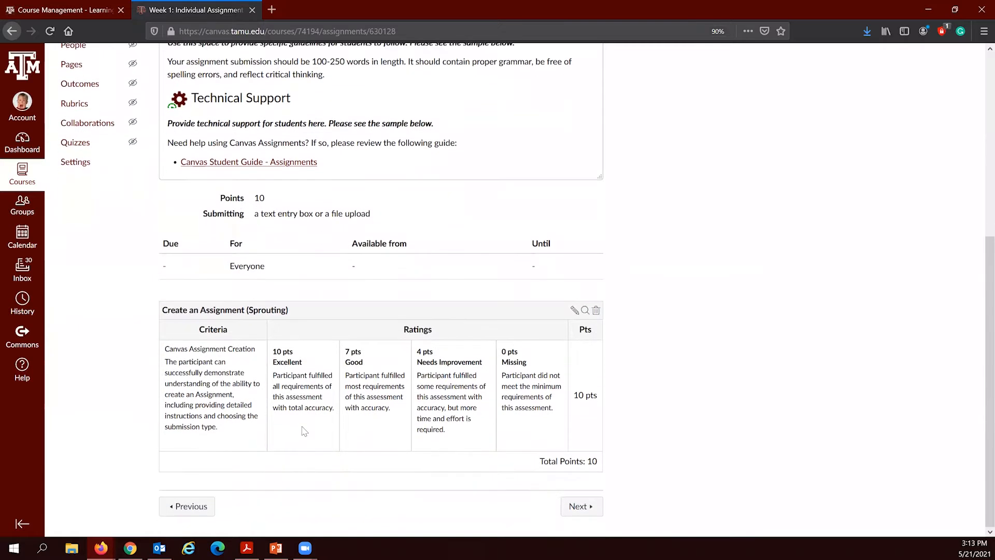
pyautogui.click(575, 311)
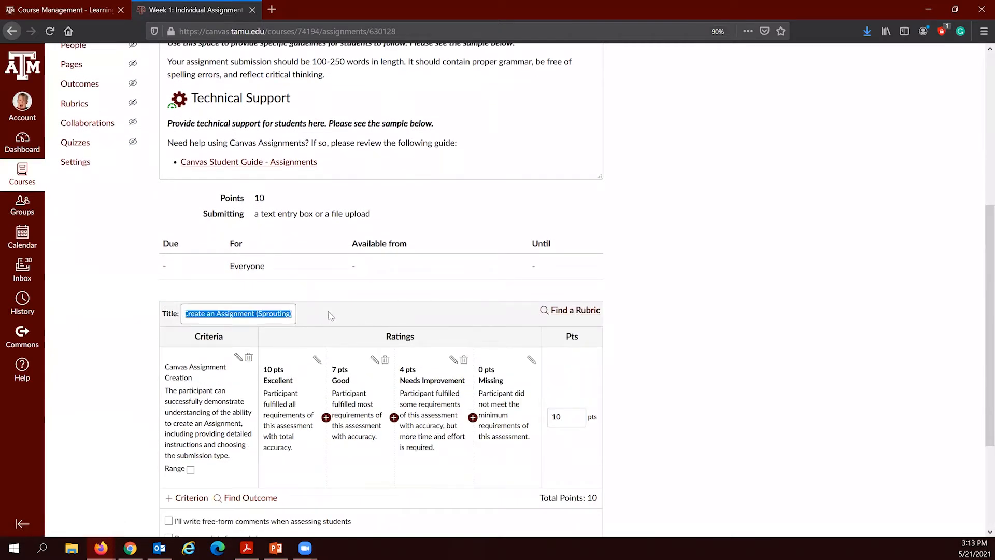
pyautogui.scroll(-2, 473, 327)
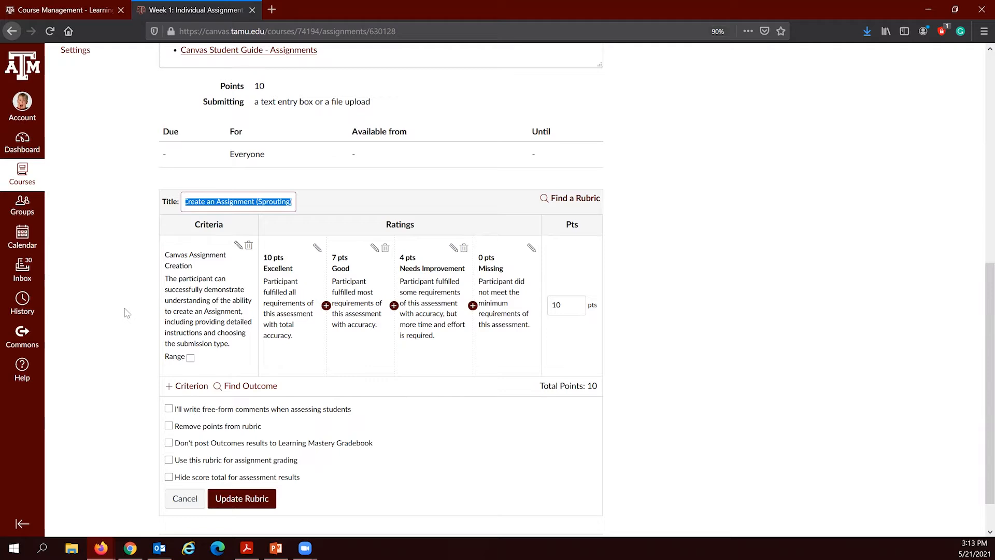
pyautogui.scroll(1, 190, 345)
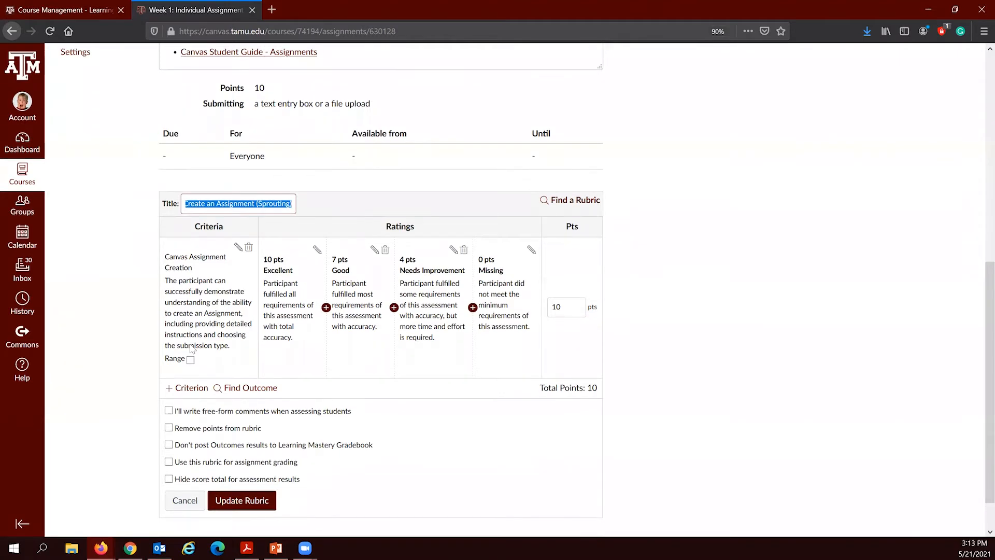
pyautogui.scroll(8, 190, 348)
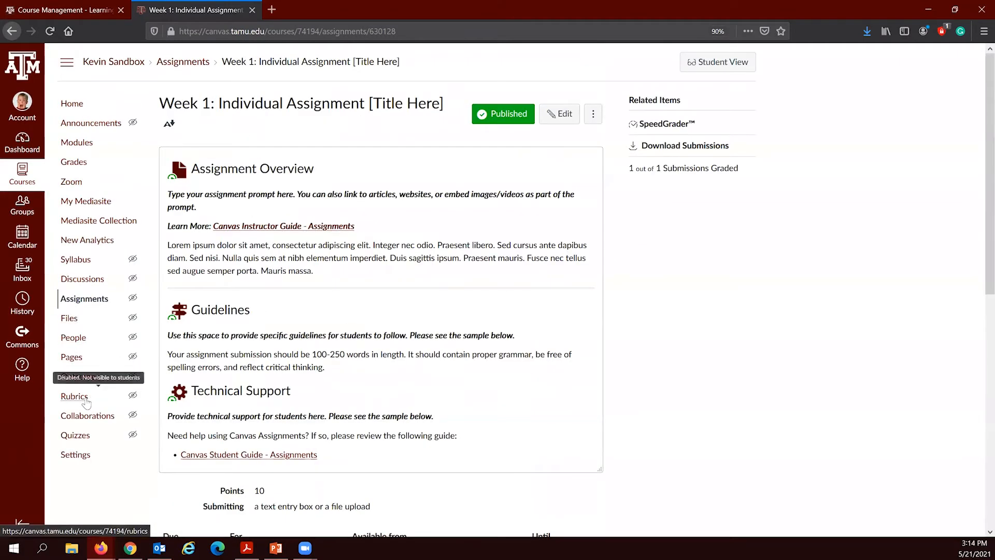
pyautogui.scroll(-8, 182, 373)
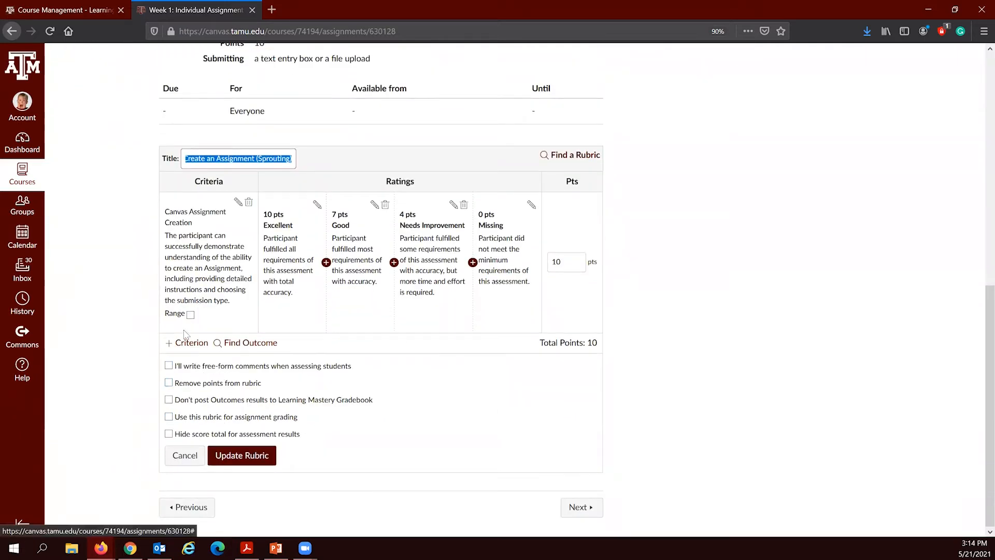
# Step: Enable using this rubric for assignment grading, and try the option for writing free-form comments when assessing students
pyautogui.scroll(3, 269, 319)
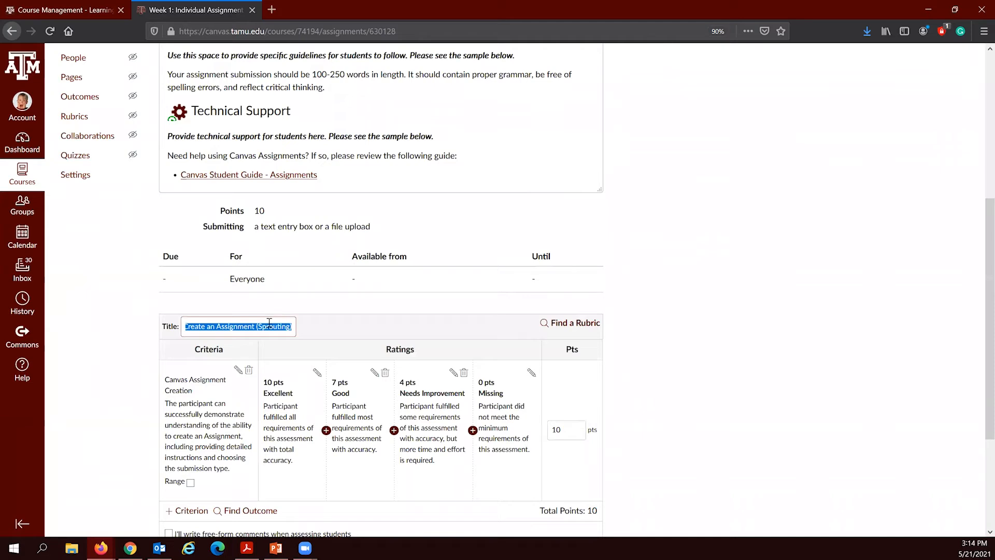
pyautogui.scroll(-2, 269, 322)
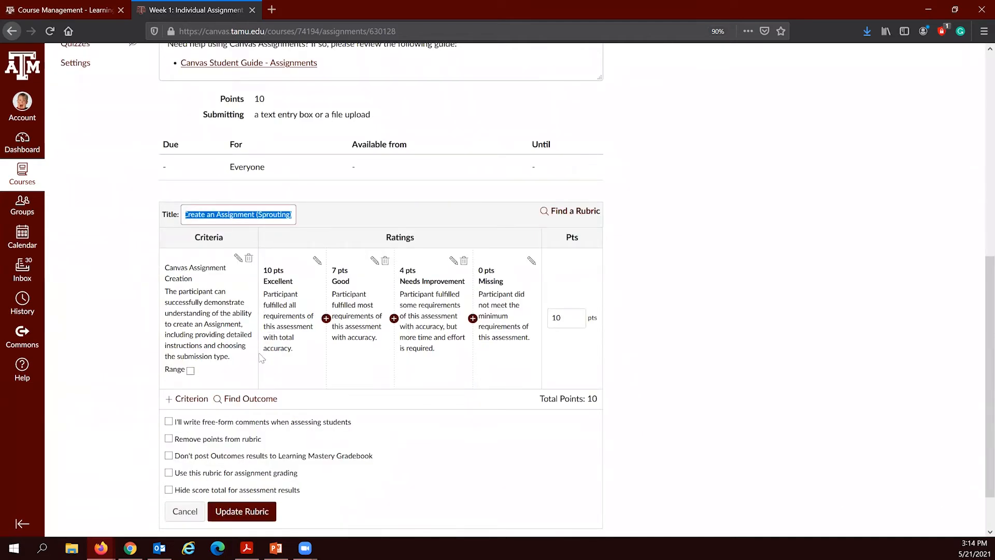
pyautogui.click(168, 473)
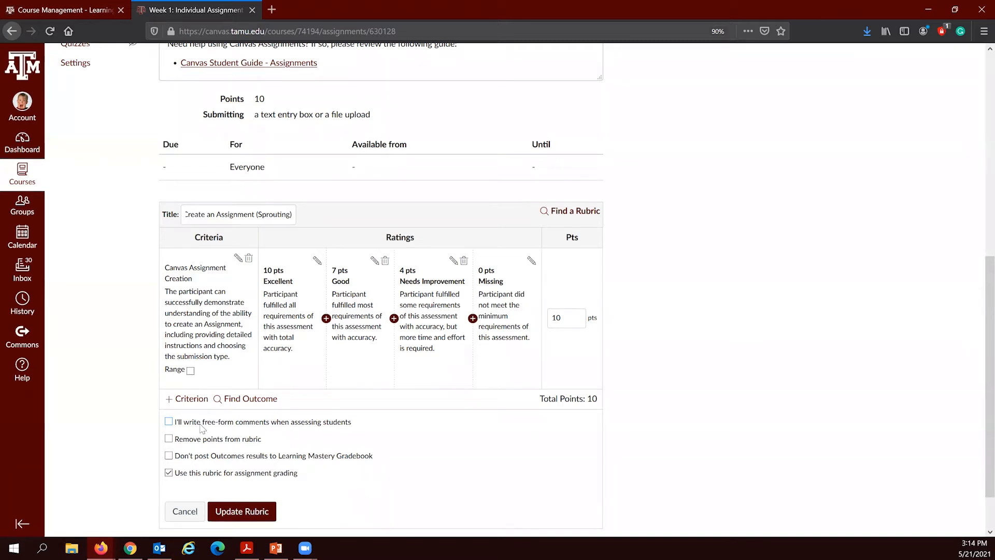
pyautogui.click(168, 423)
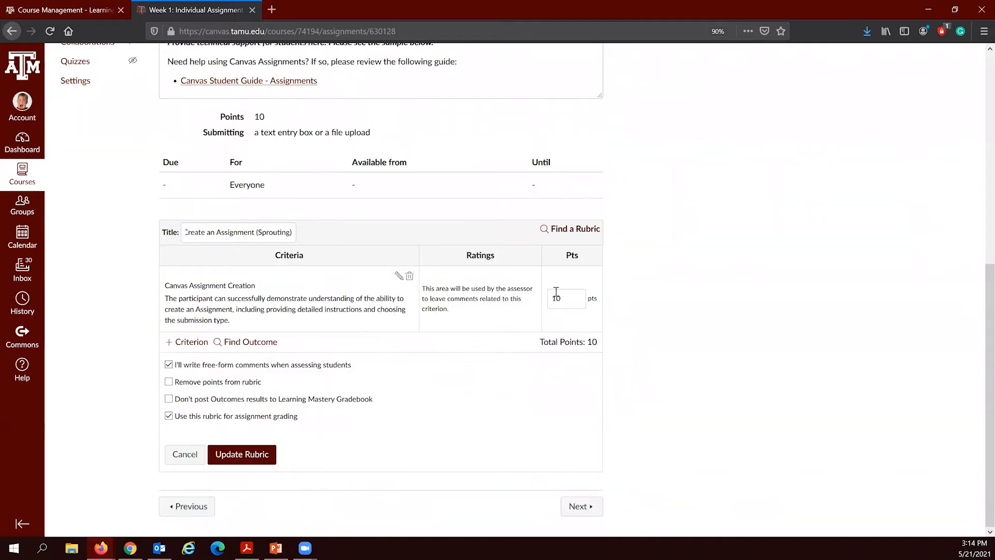
pyautogui.click(169, 365)
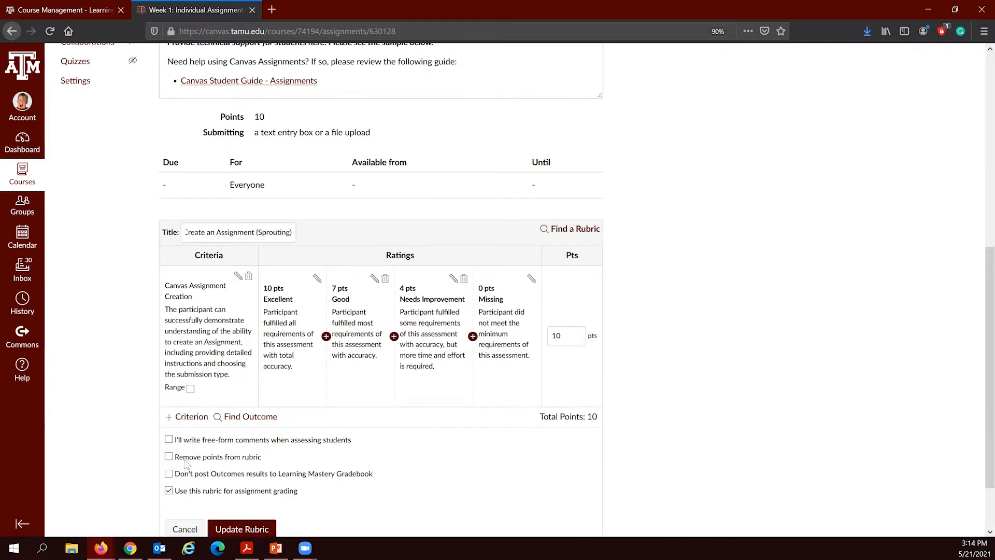
# Step: Try the option that removes points from the rubric, and turn it back off
pyautogui.click(169, 456)
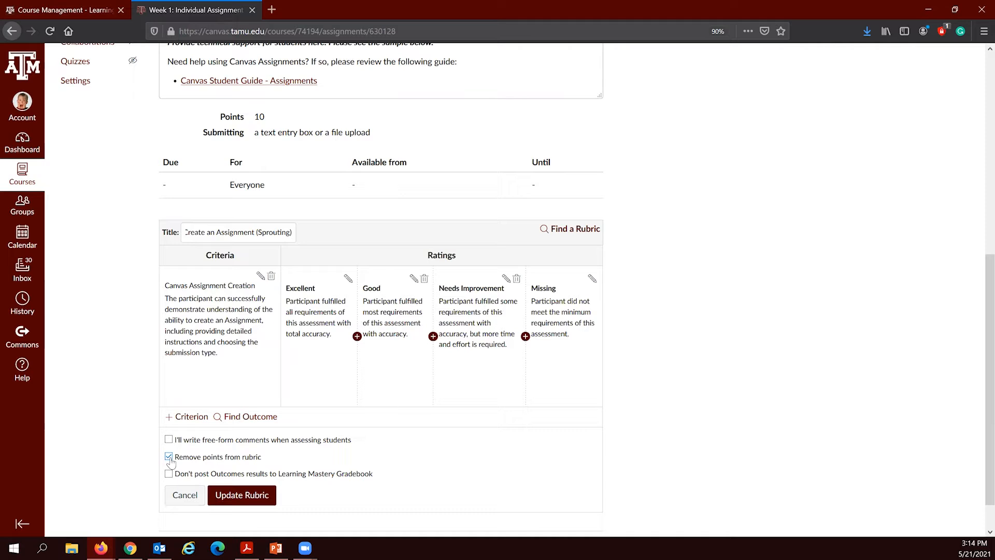
pyautogui.click(169, 457)
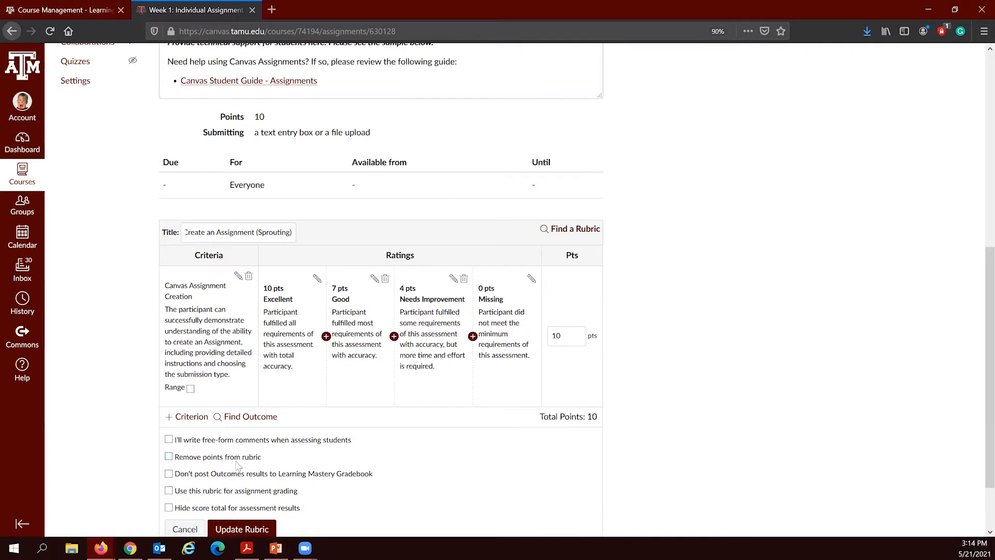
pyautogui.click(169, 465)
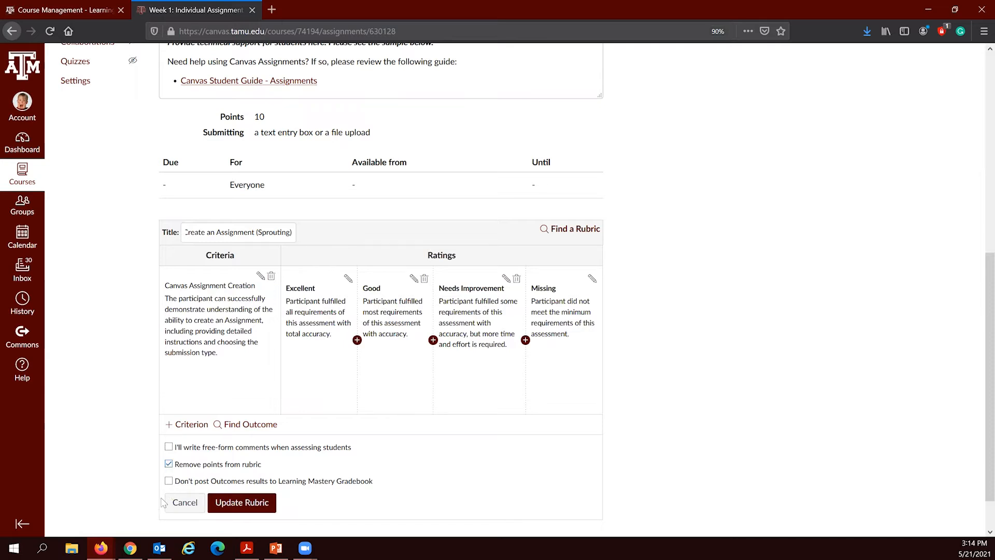
pyautogui.click(168, 464)
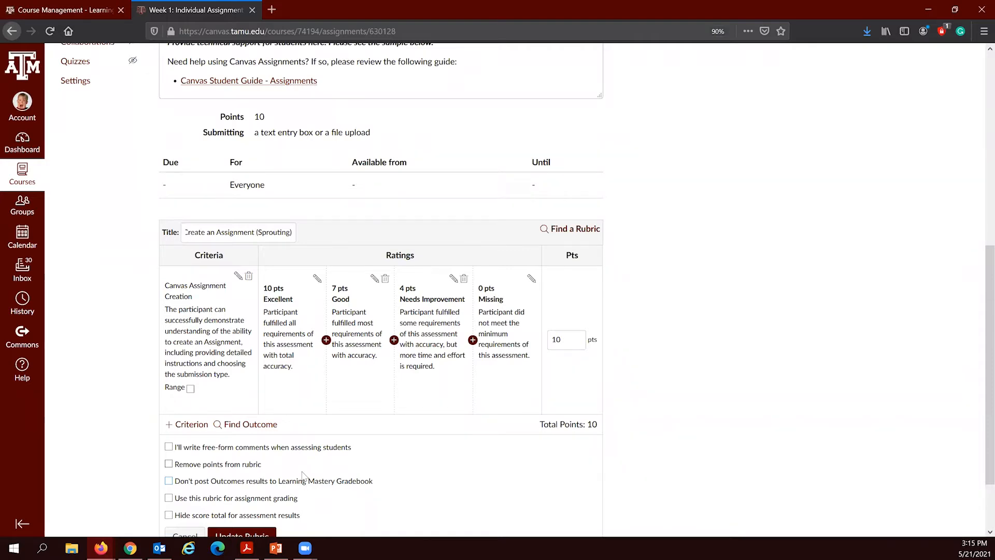
# Step: Set the rubric to be used for assignment grading
pyautogui.scroll(1, 298, 475)
pyautogui.scroll(-1, 285, 475)
pyautogui.click(169, 498)
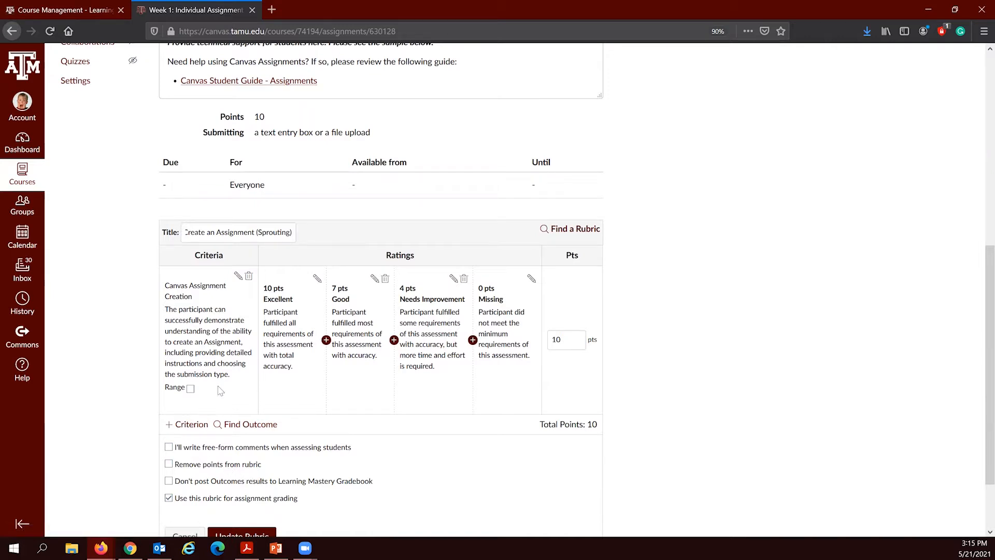
# Step: Duplicate the Canvas Assignment Creation criterion and set the copy's description to Grammar
pyautogui.click(190, 424)
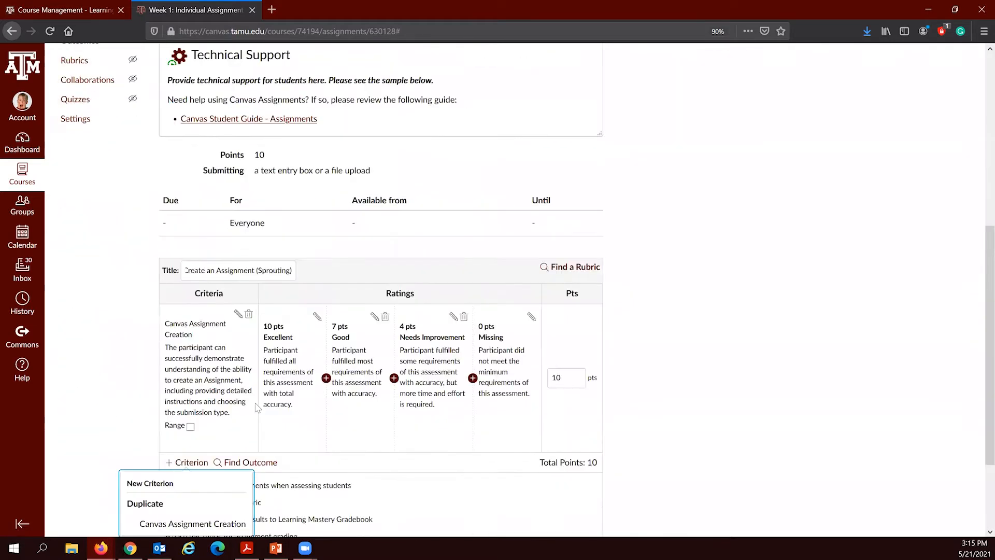
pyautogui.scroll(-2, 252, 386)
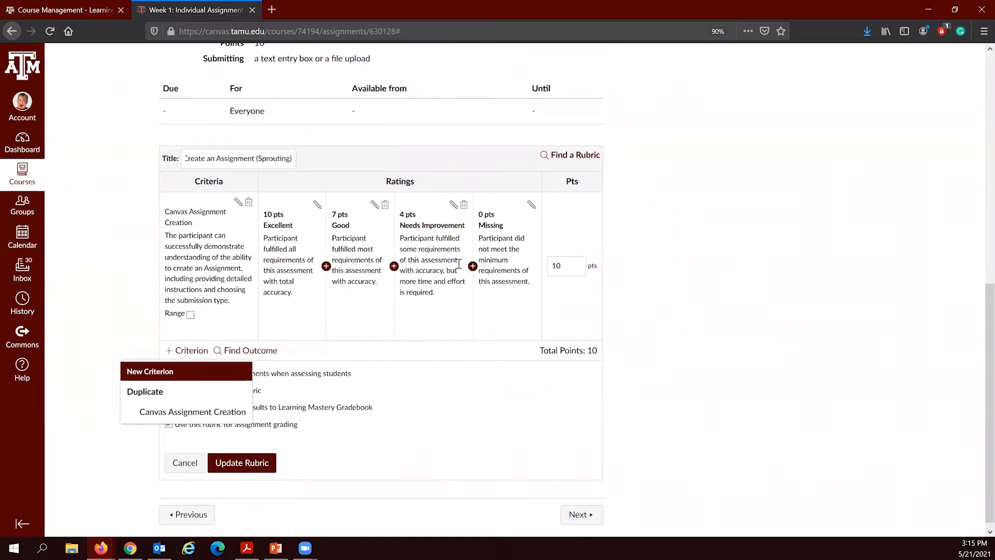
pyautogui.click(172, 414)
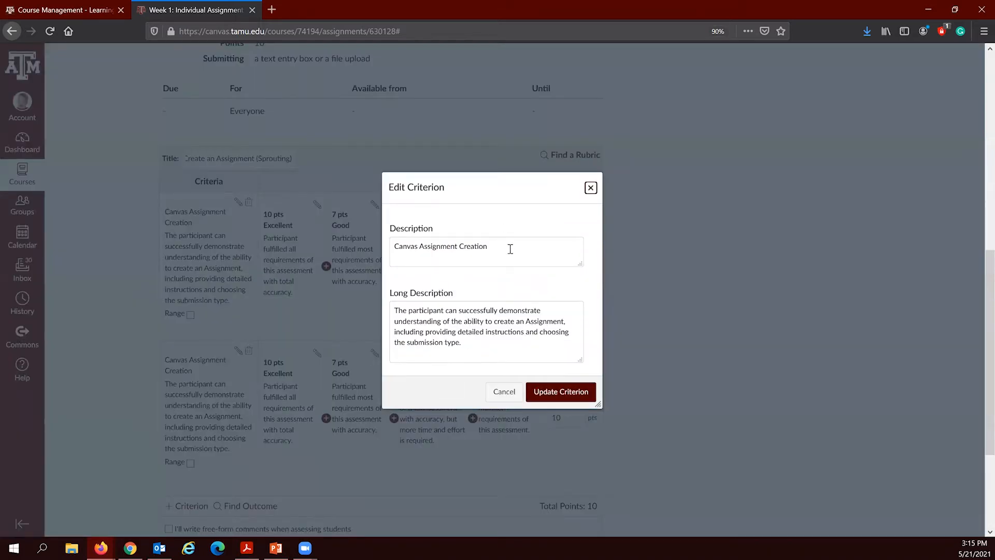
pyautogui.tripleClick(436, 250)
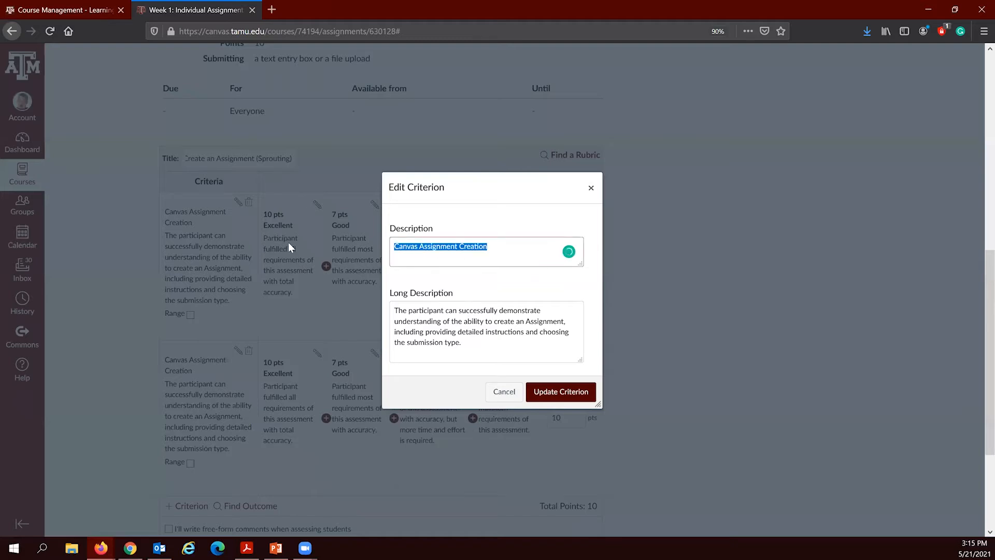
pyautogui.write('Grammar')
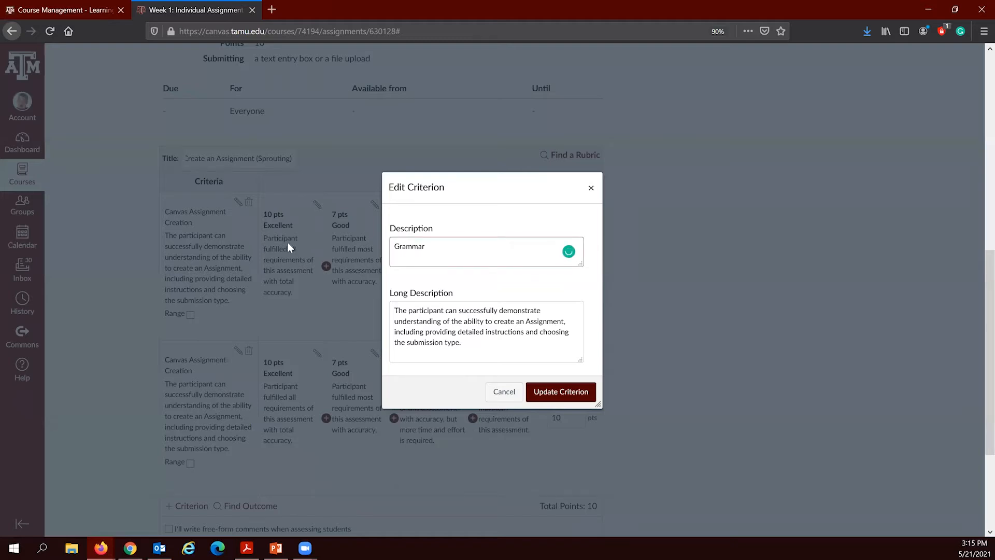
pyautogui.click(564, 395)
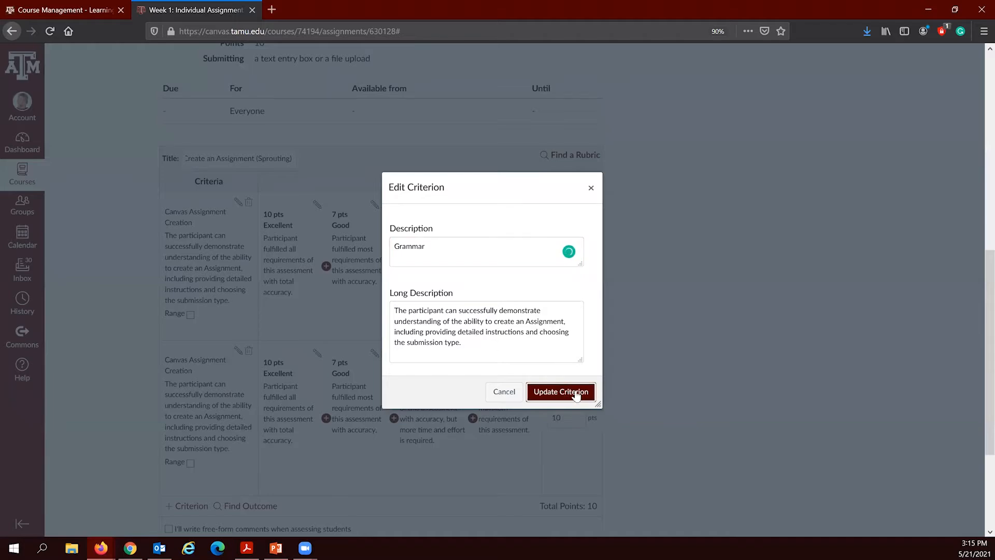
pyautogui.click(576, 394)
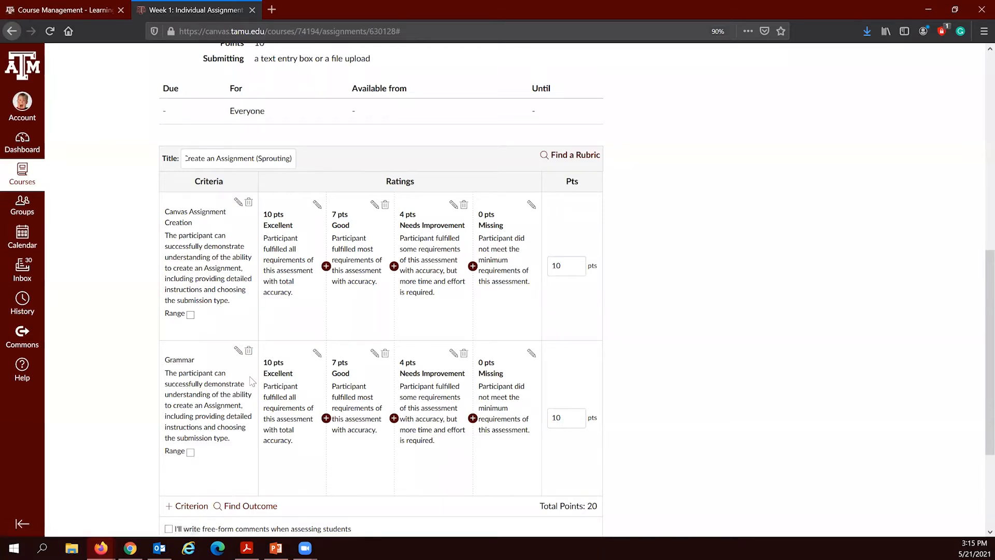
# Step: Delete the Grammar criterion from the rubric and save the rubric update
pyautogui.scroll(-2, 250, 382)
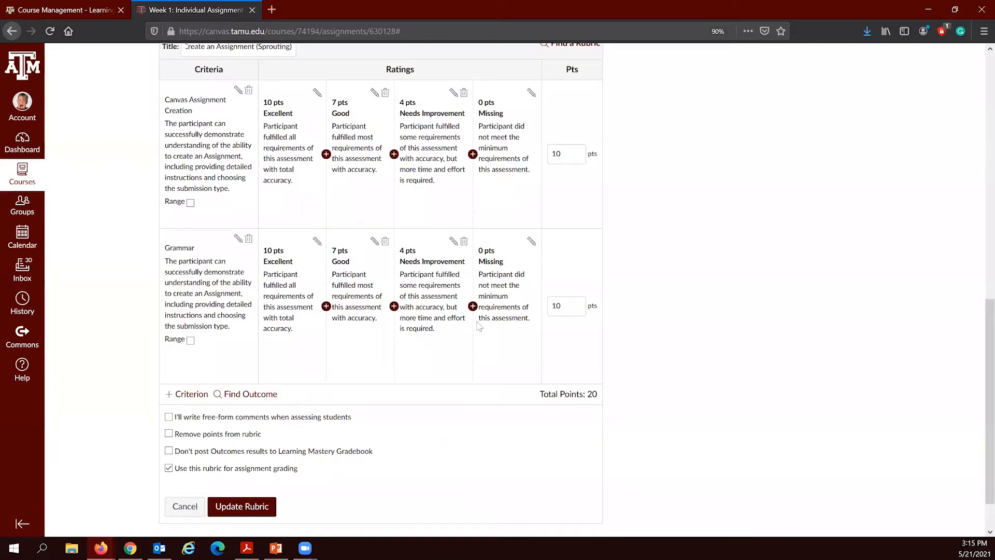
pyautogui.scroll(5, 500, 334)
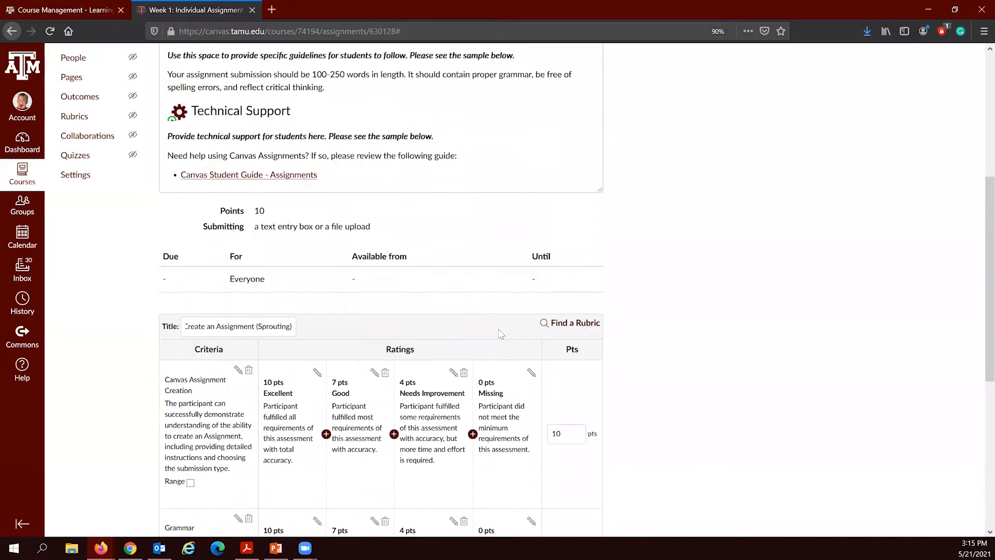
pyautogui.scroll(-3, 500, 333)
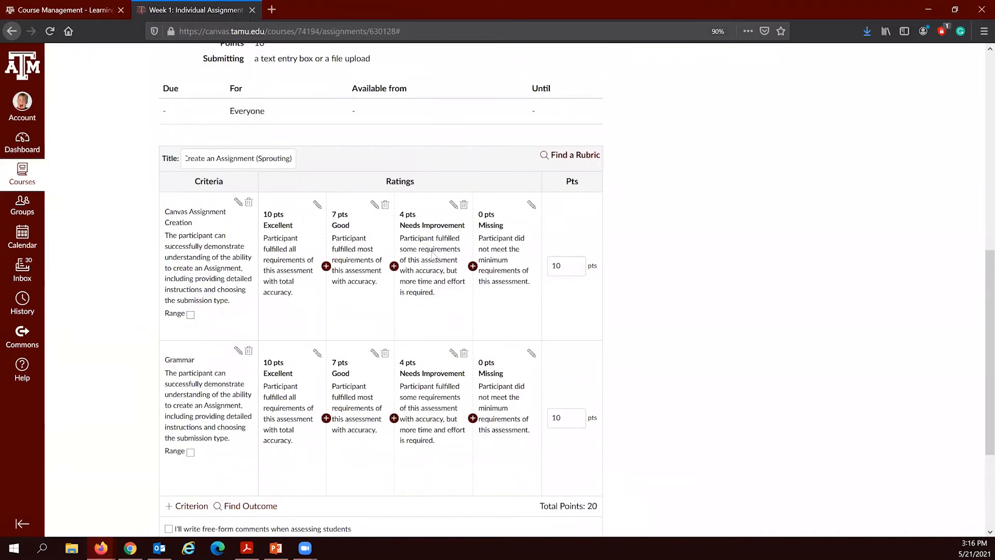
pyautogui.scroll(4, 432, 254)
pyautogui.scroll(-5, 449, 402)
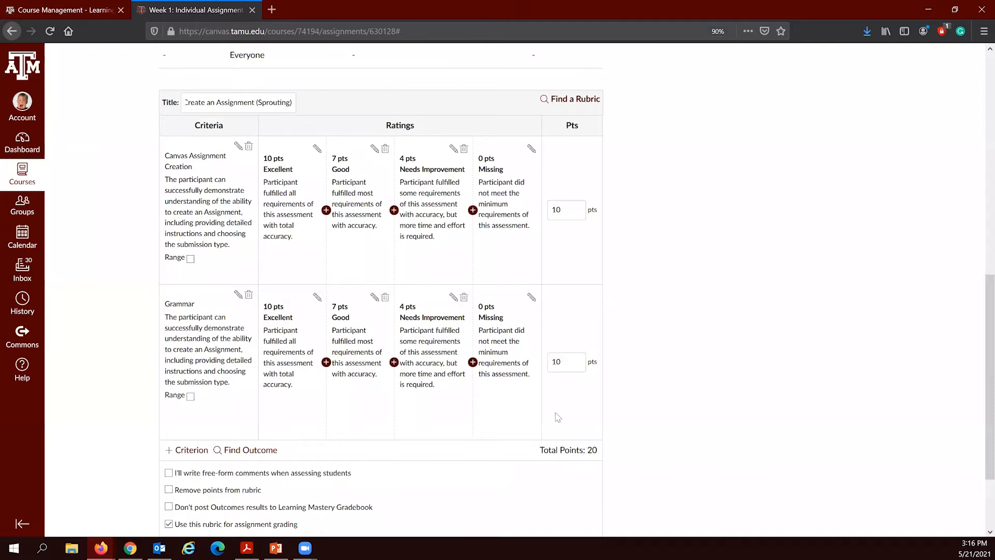
pyautogui.click(249, 294)
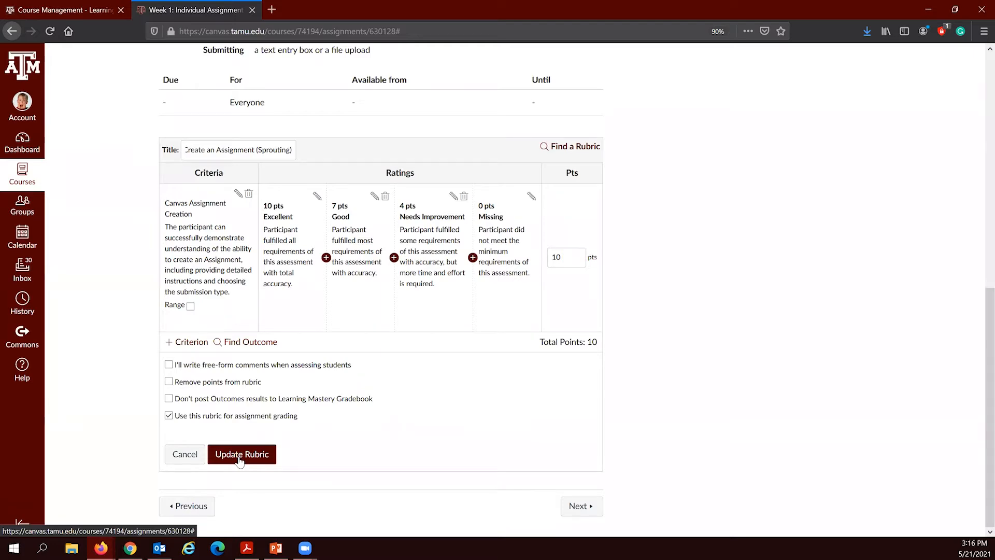
pyautogui.click(242, 454)
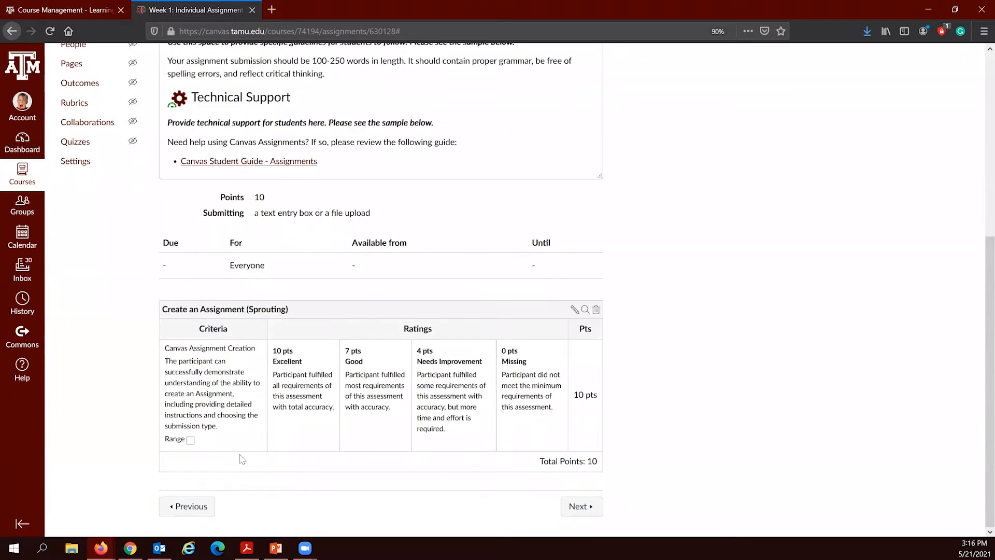
# Step: Open the assignment in SpeedGrader, show its grading rubric, and widen the grading pane to see all ratings
pyautogui.scroll(6, 241, 458)
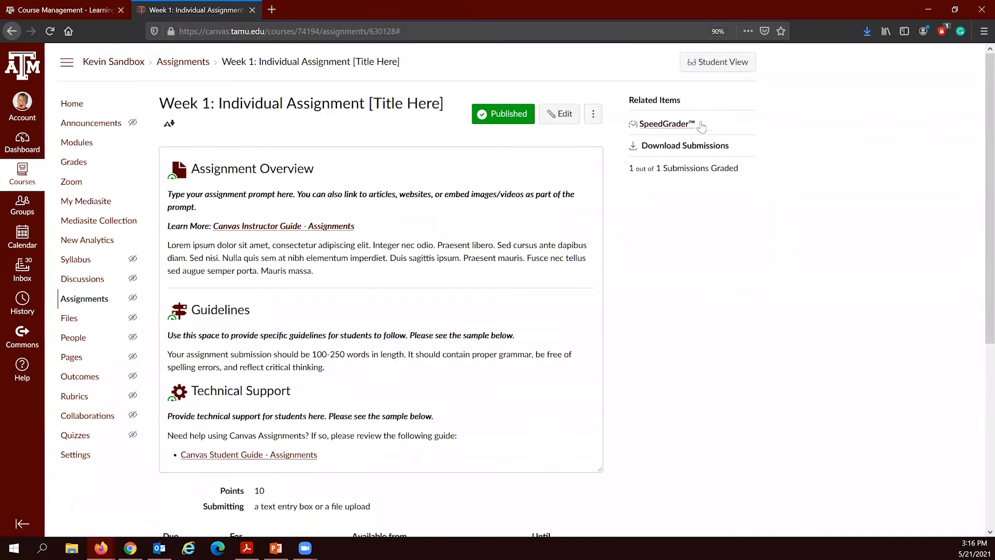
pyautogui.click(686, 125)
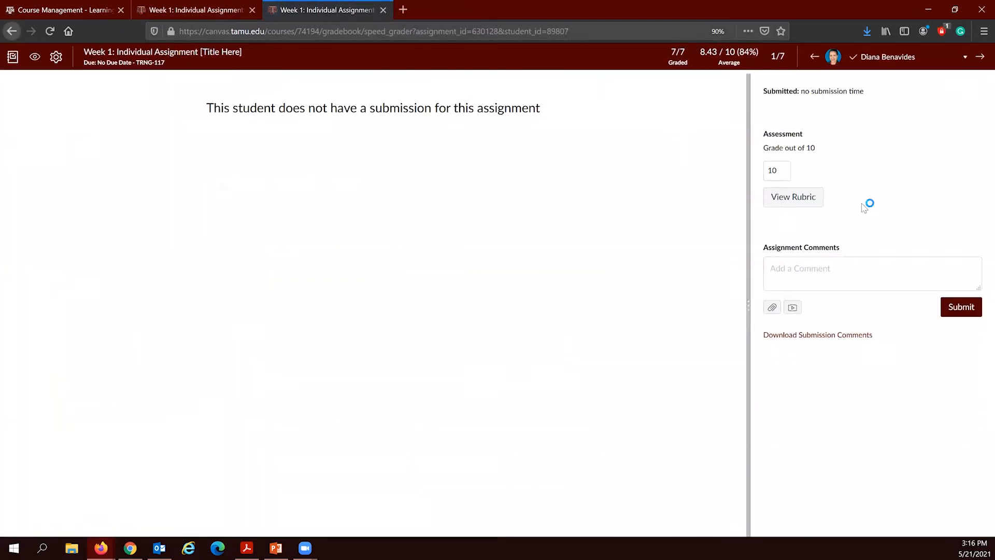
pyautogui.click(793, 202)
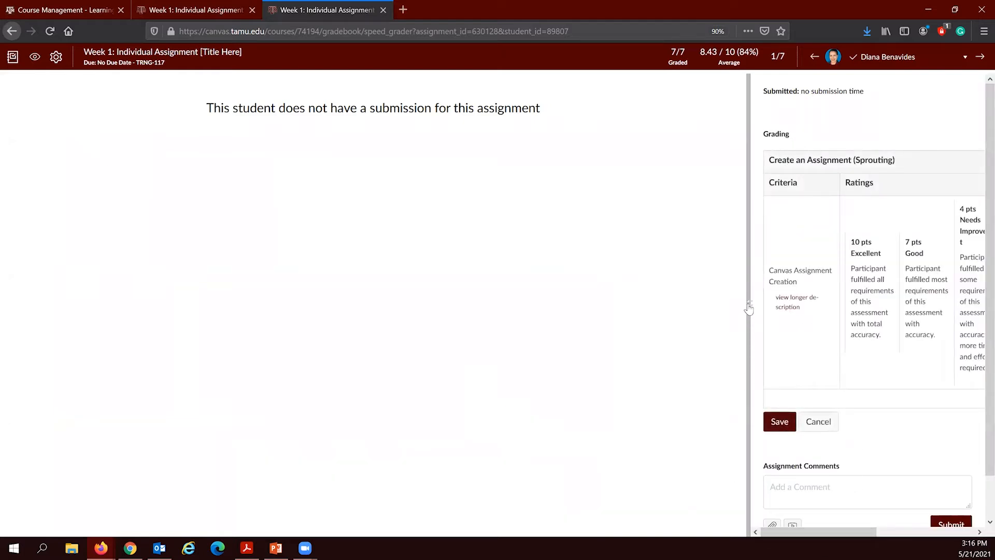
pyautogui.moveTo(748, 310); pyautogui.dragTo(356, 310)
# Step: Try the Excellent, Good, Needs Improvement and Missing ratings for the criterion, ending on Excellent
pyautogui.click(542, 282)
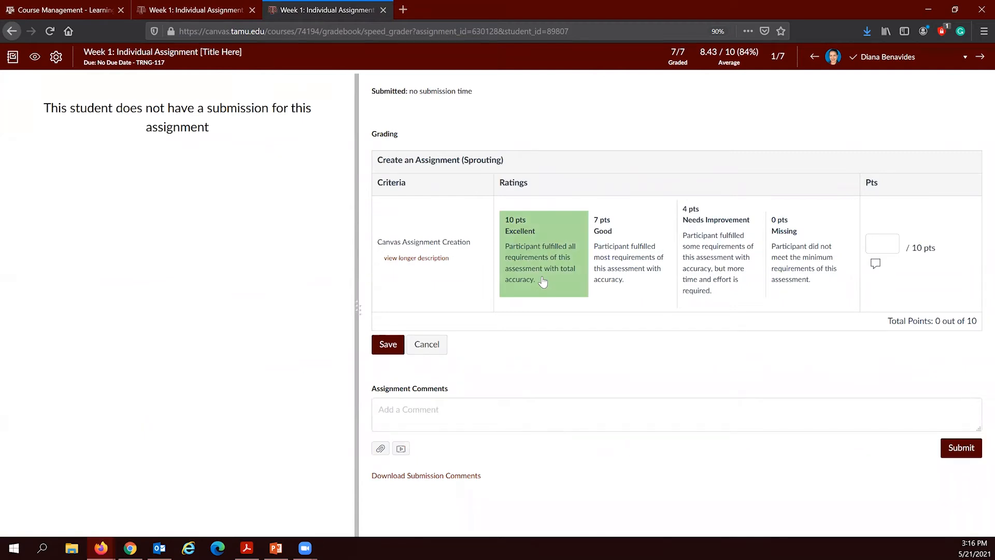
pyautogui.click(636, 265)
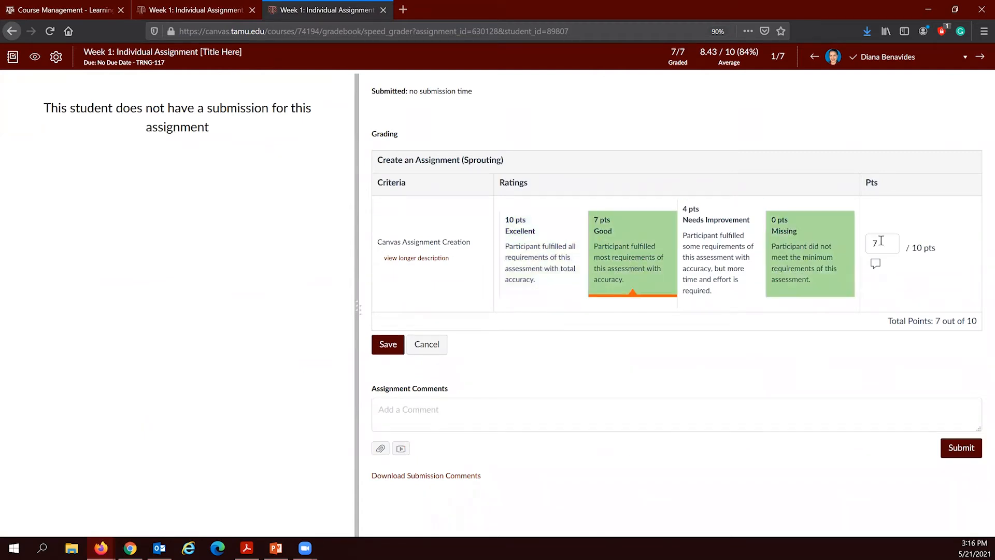
pyautogui.click(746, 247)
pyautogui.click(809, 246)
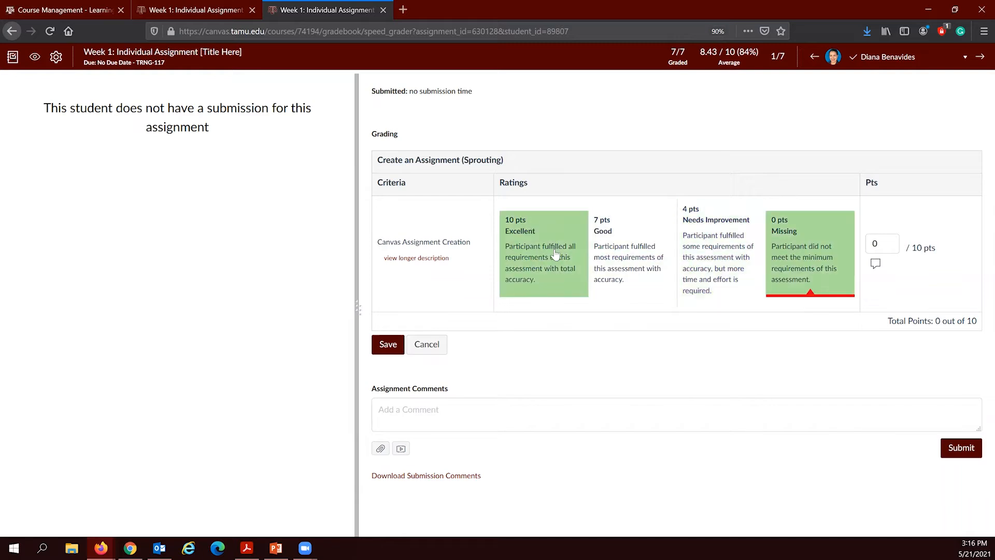
pyautogui.click(555, 254)
# Step: Override the Canvas Assignment Creation score with 8 points and open the criterion's comment box
pyautogui.click(887, 241)
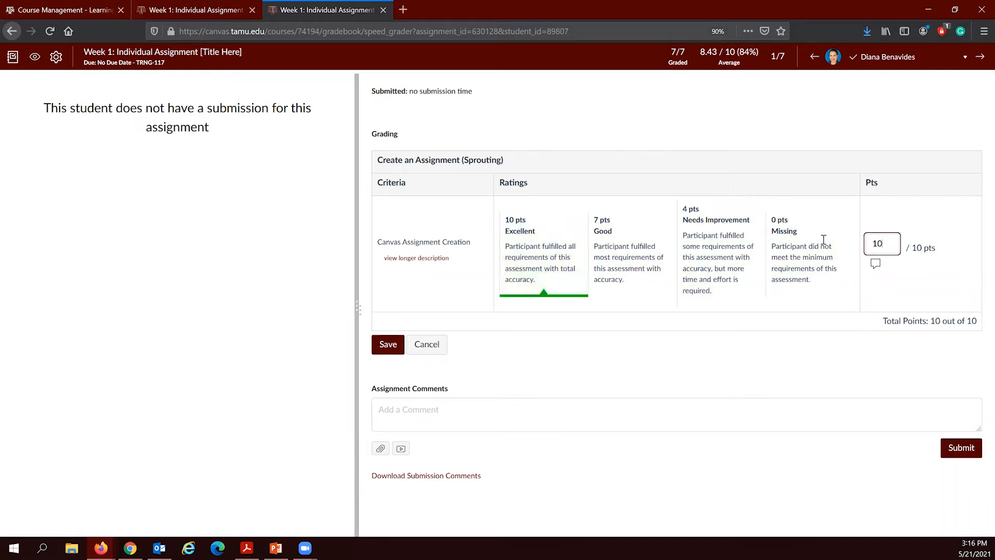
pyautogui.press('BackSpace')
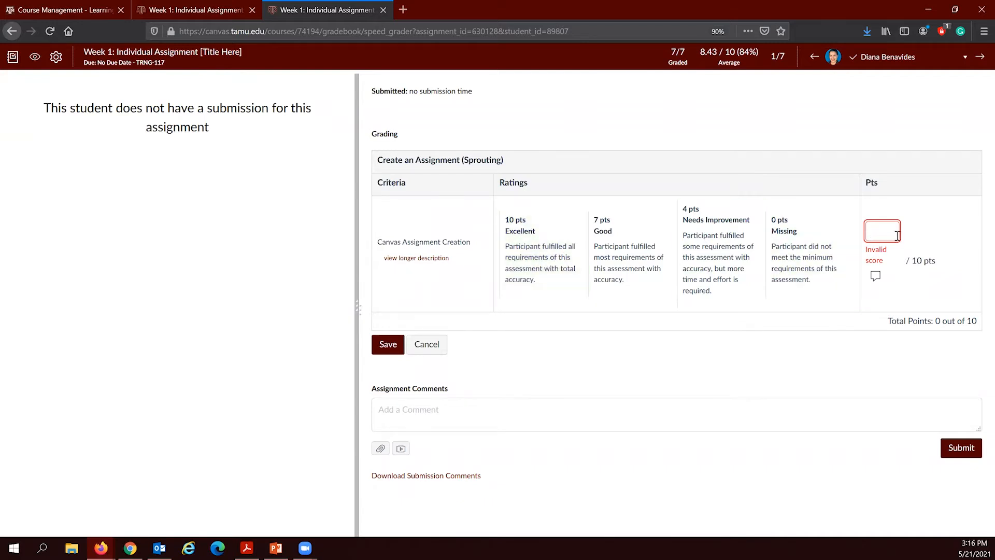
pyautogui.write('8')
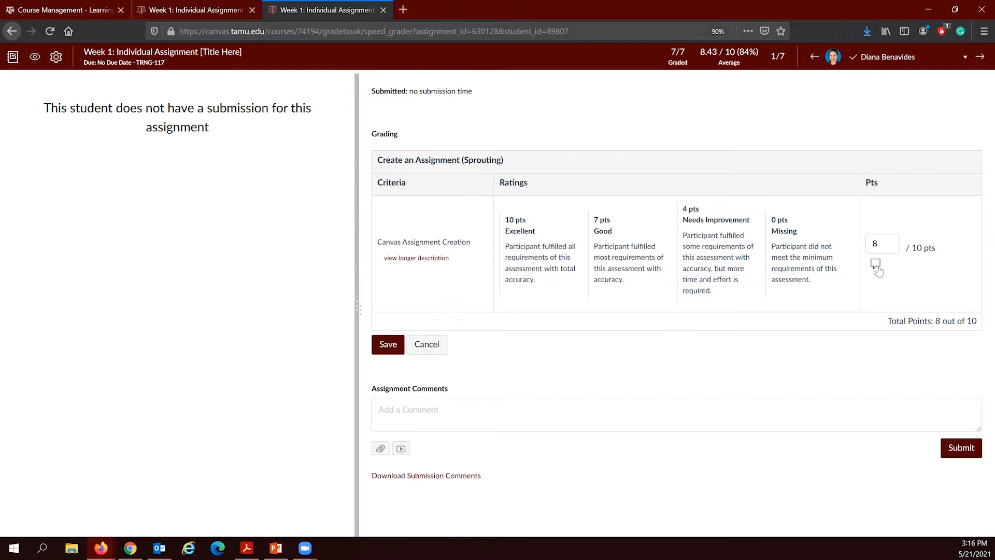
pyautogui.click(875, 264)
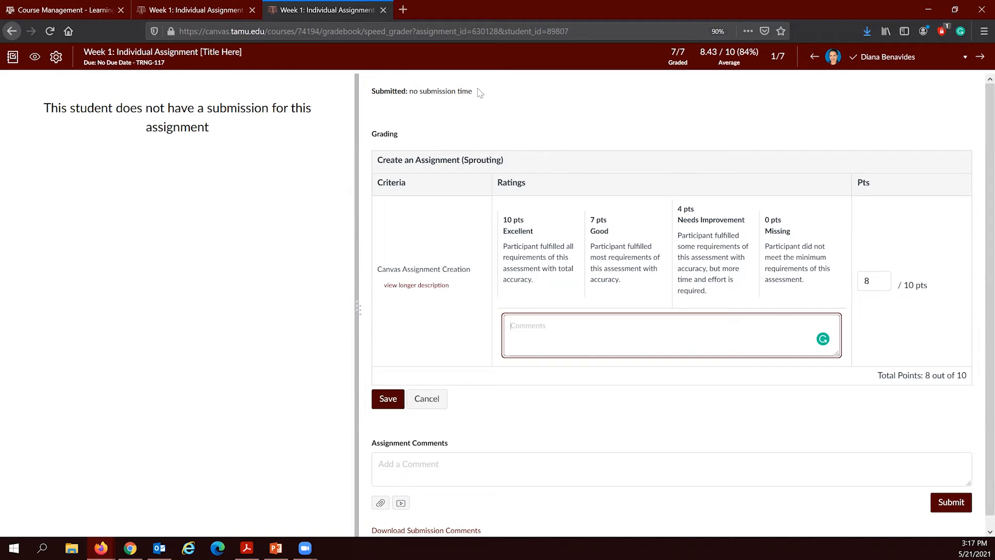
# Step: Close SpeedGrader without saving the assessment and switch to the PowerPoint slide show
pyautogui.click(383, 10)
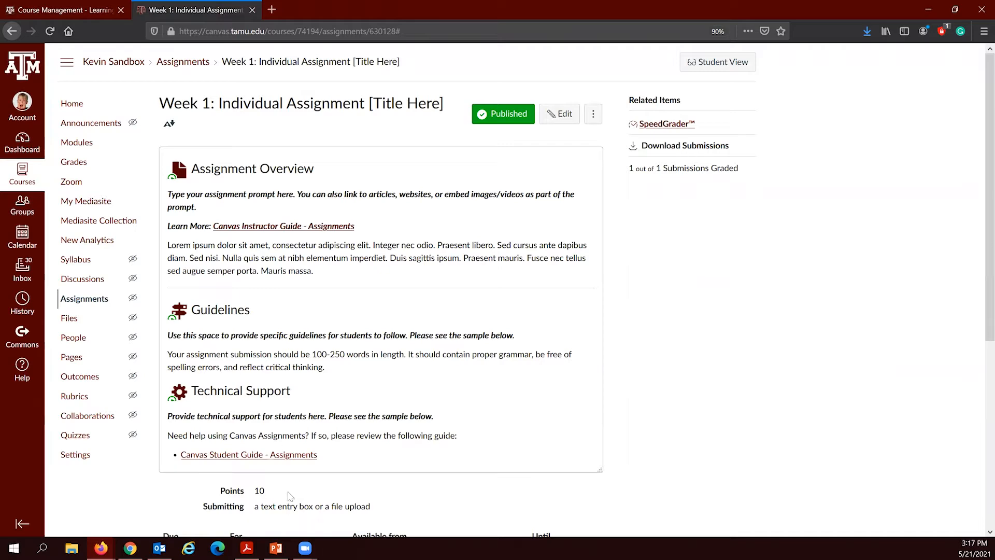
pyautogui.click(274, 546)
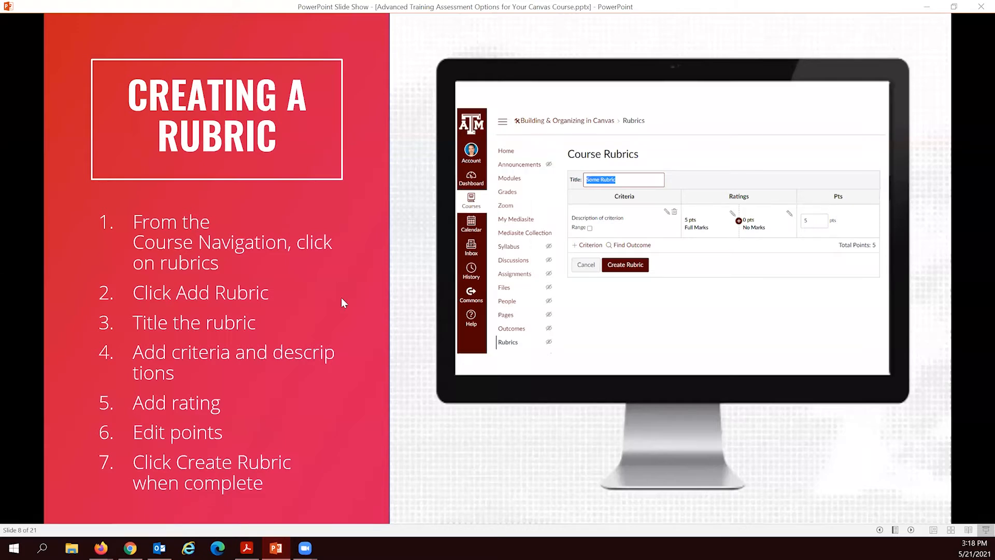
# Step: Advance the slide show to the Adding Rubric to Discussion slide and switch to the Canvas assignment in Firefox
pyautogui.press('Right')
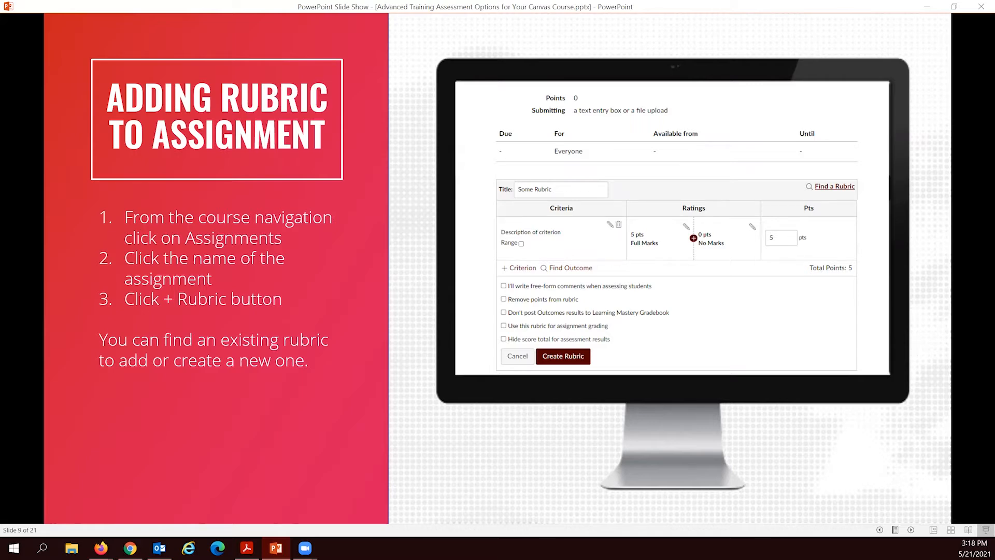
pyautogui.press('Right')
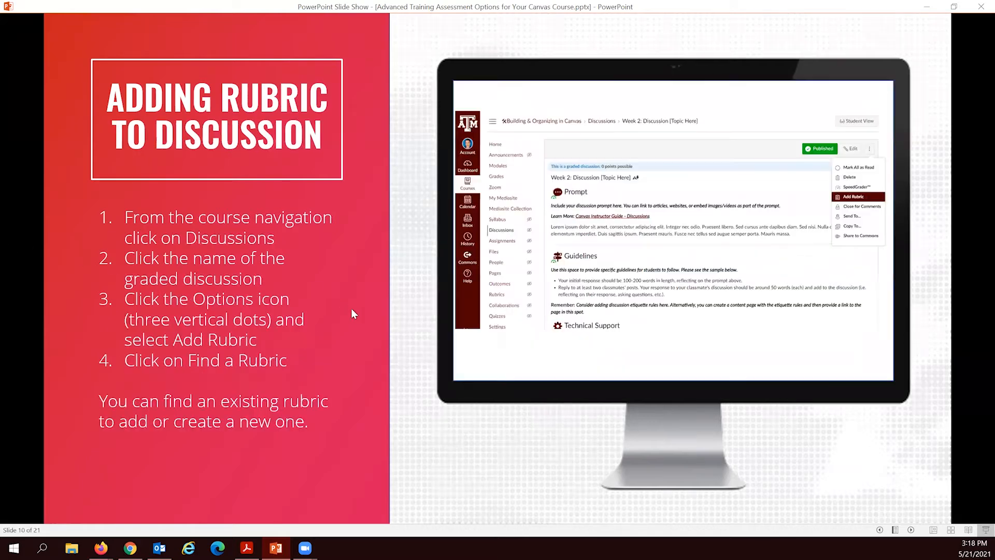
pyautogui.click(110, 545)
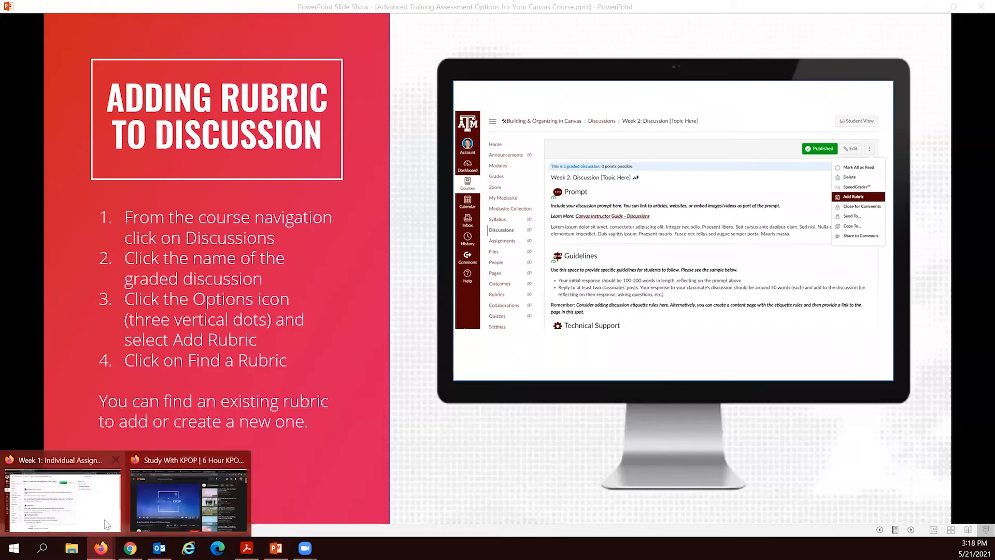
pyautogui.click(108, 524)
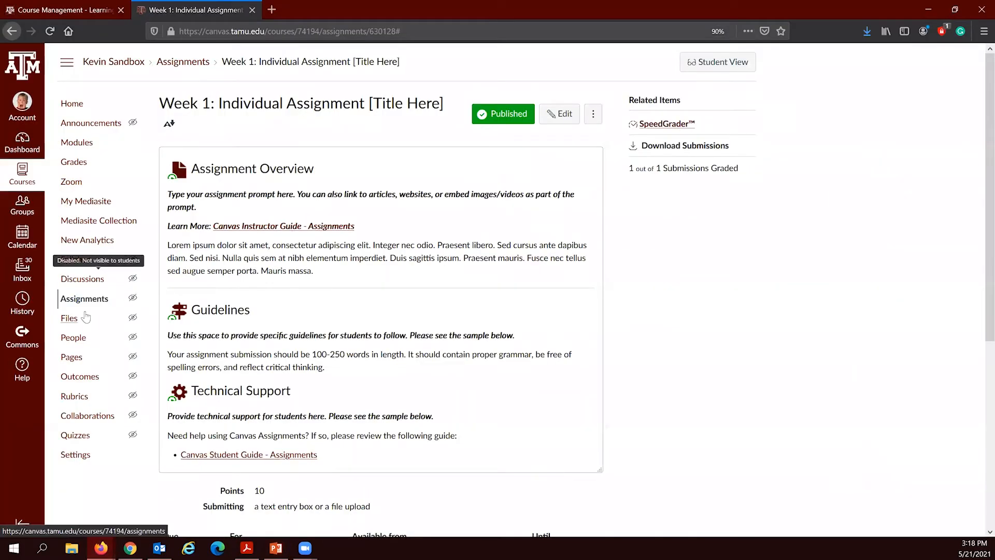
# Step: Remove the Create an Assignment (Sprouting) rubric from the Week 1 individual assignment
pyautogui.scroll(-2, 304, 354)
pyautogui.scroll(-5, 304, 354)
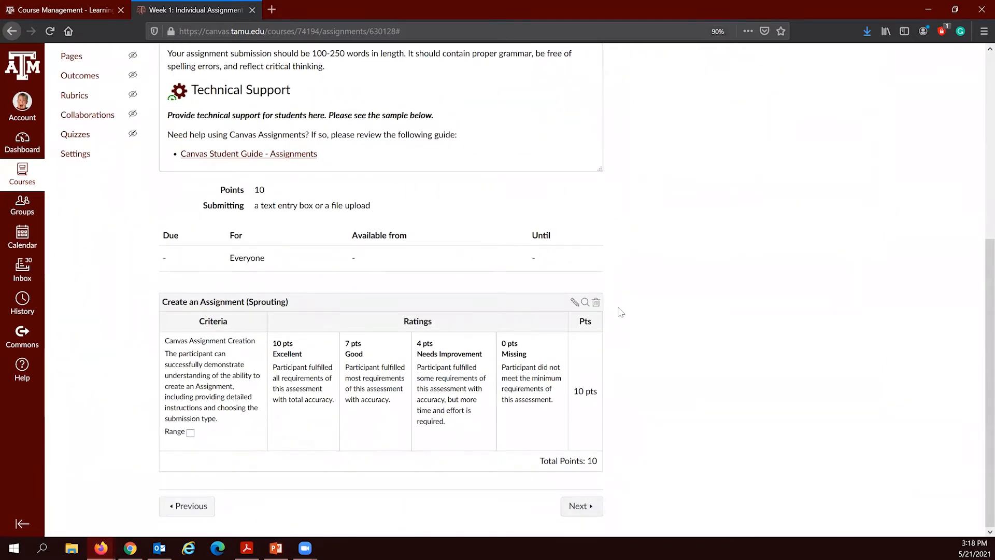
pyautogui.click(596, 302)
pyautogui.click(495, 247)
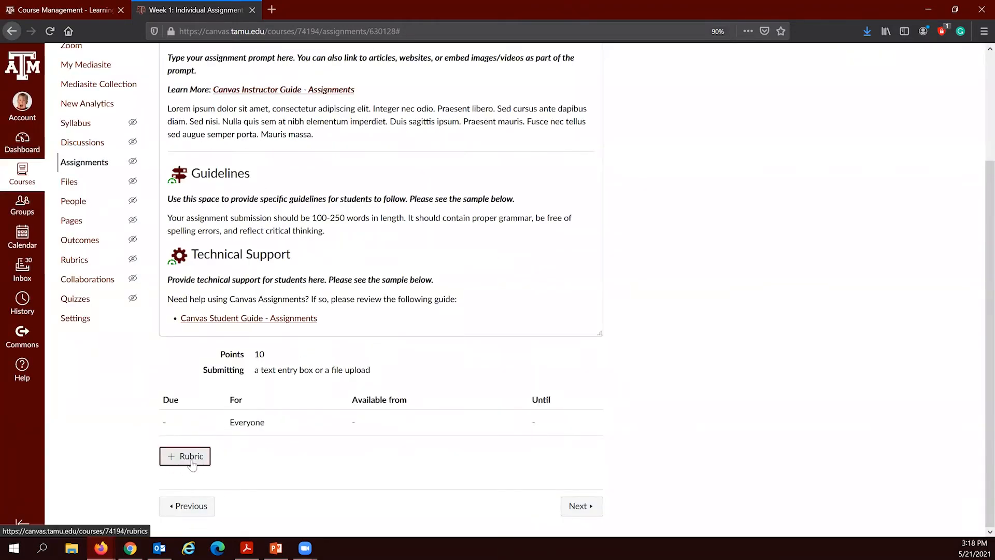
# Step: Open the graded Week 1: Discussion [Topic Here] from the course's discussions and look over its page
pyautogui.scroll(5, 197, 456)
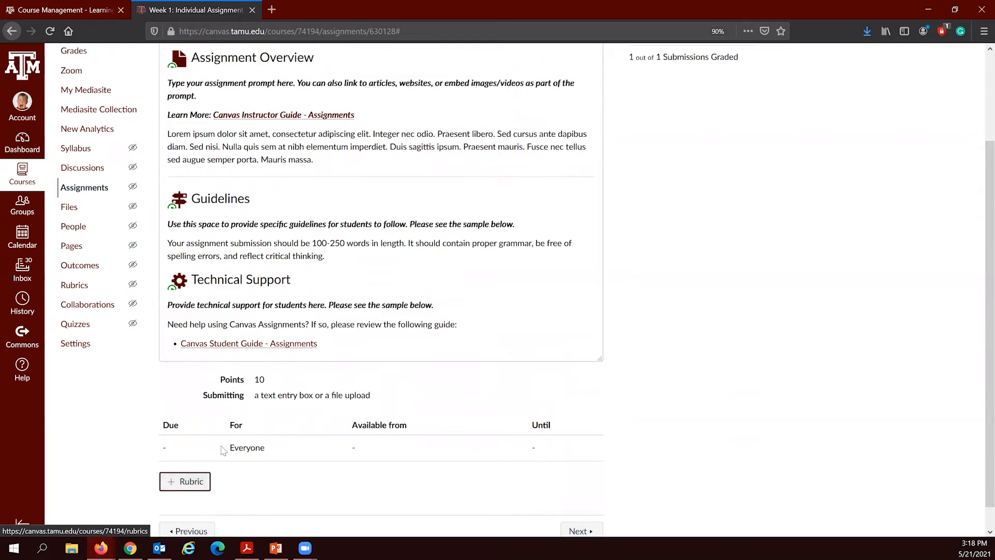
pyautogui.click(70, 280)
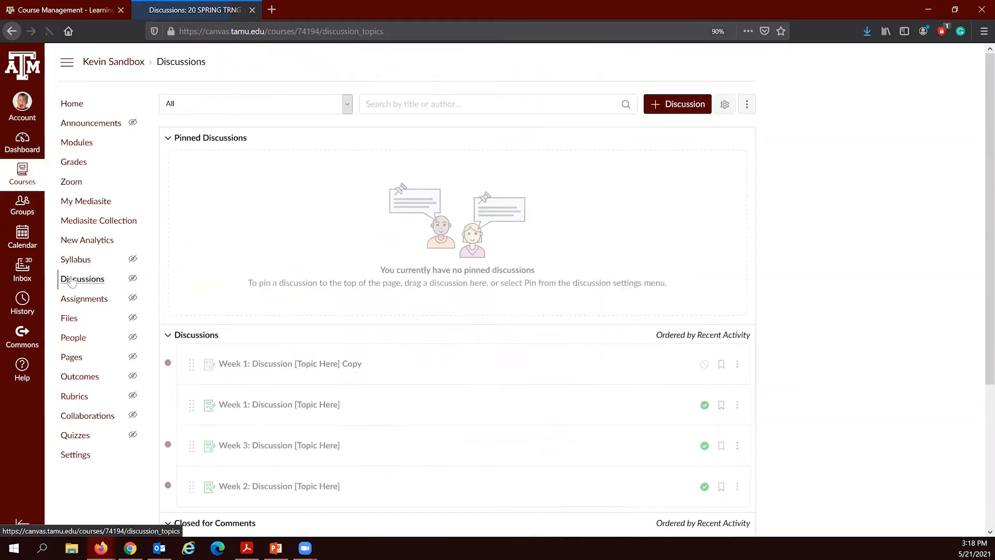
pyautogui.click(248, 407)
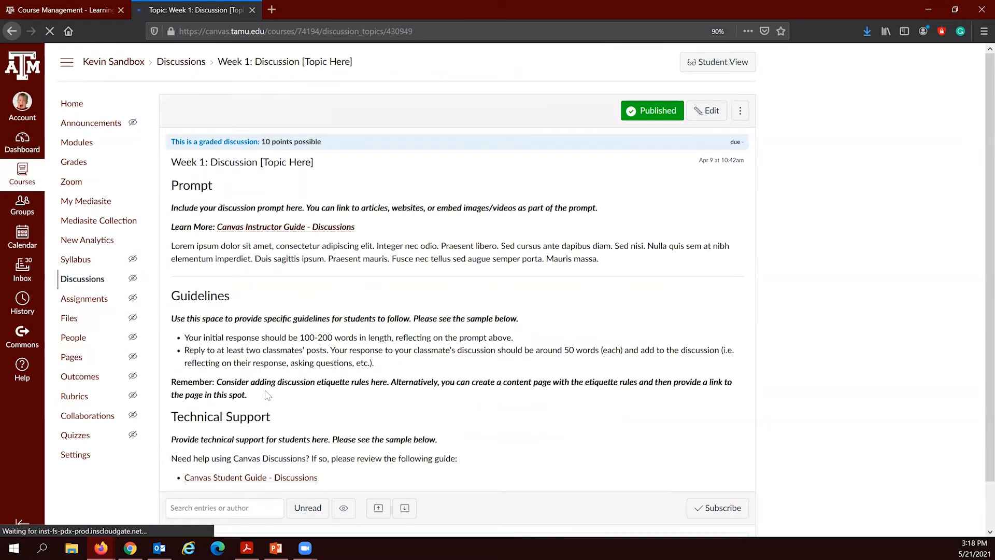
pyautogui.scroll(-2, 191, 471)
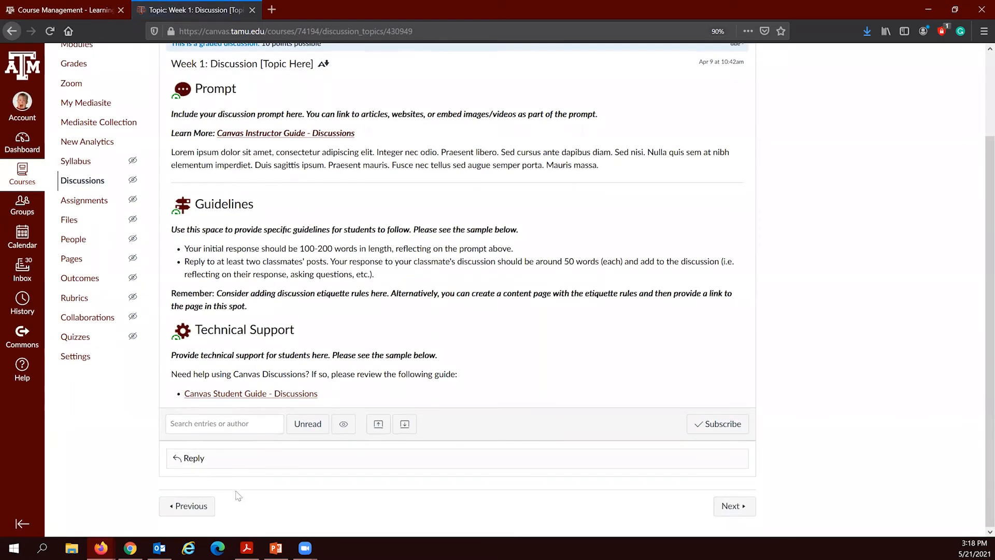
pyautogui.scroll(2, 977, 355)
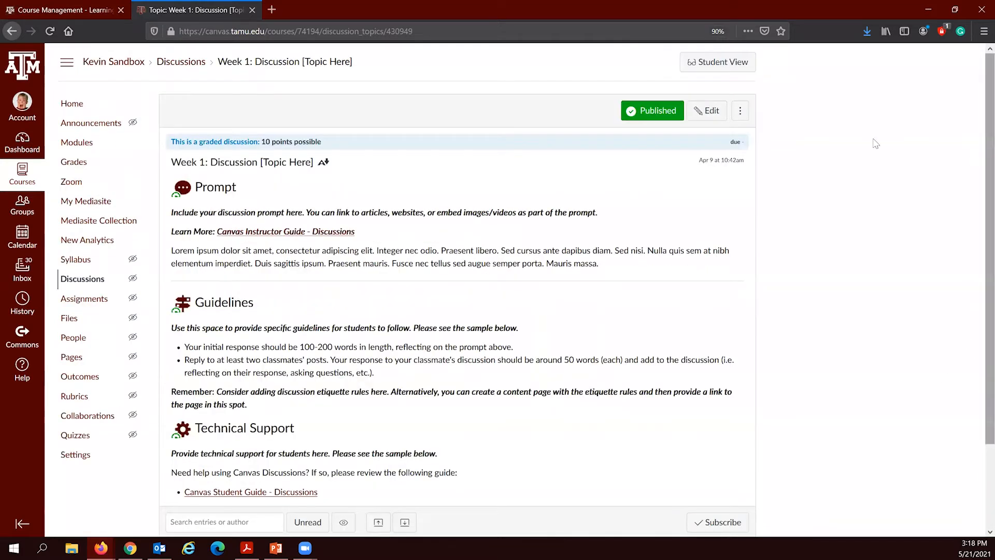
# Step: Start adding a rubric to the discussion and open the finder for existing rubrics
pyautogui.click(740, 112)
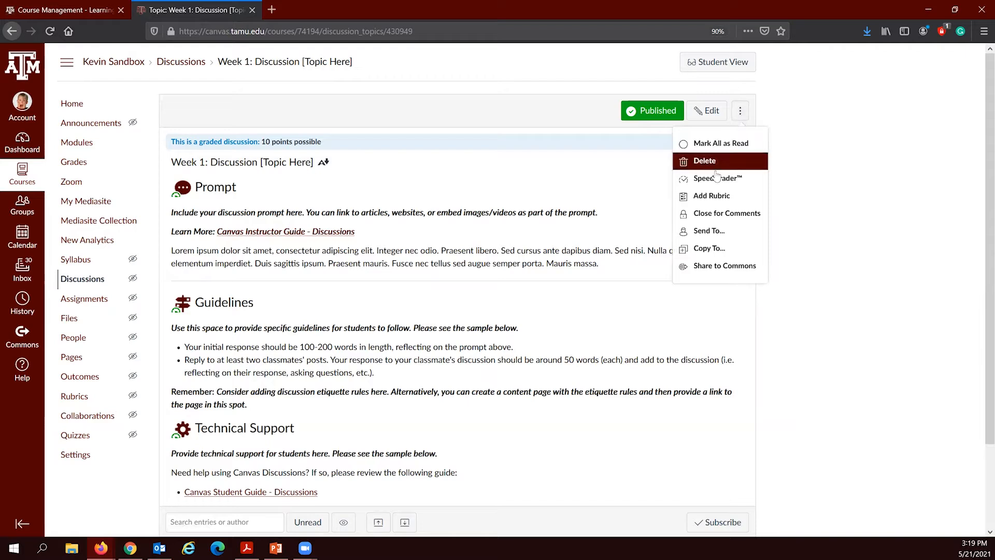
pyautogui.click(712, 196)
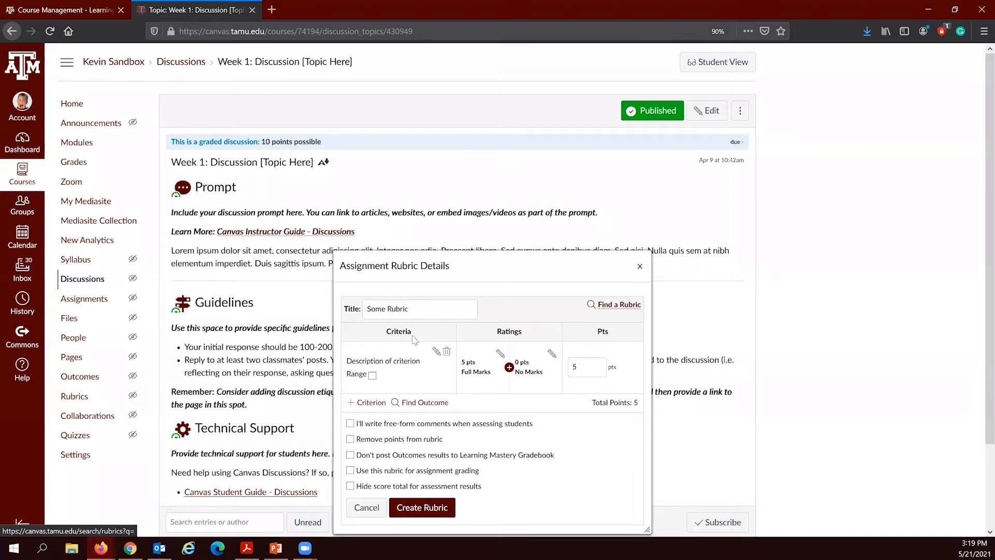
pyautogui.click(630, 305)
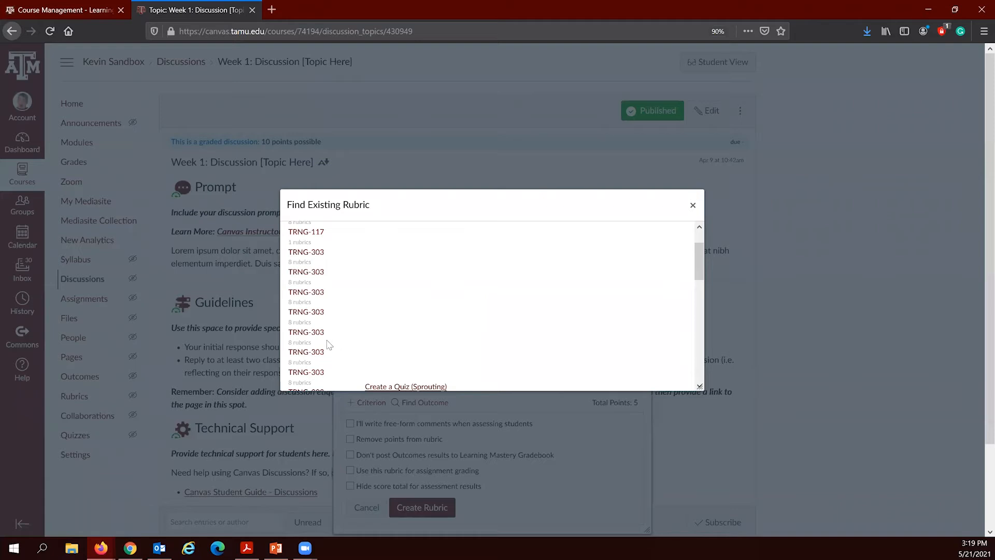
# Step: Look through the existing rubrics listed by course, and close the finder without choosing one
pyautogui.scroll(6, 644, 286)
pyautogui.scroll(-11, 441, 338)
pyautogui.scroll(-1, 547, 300)
pyautogui.scroll(3, 516, 254)
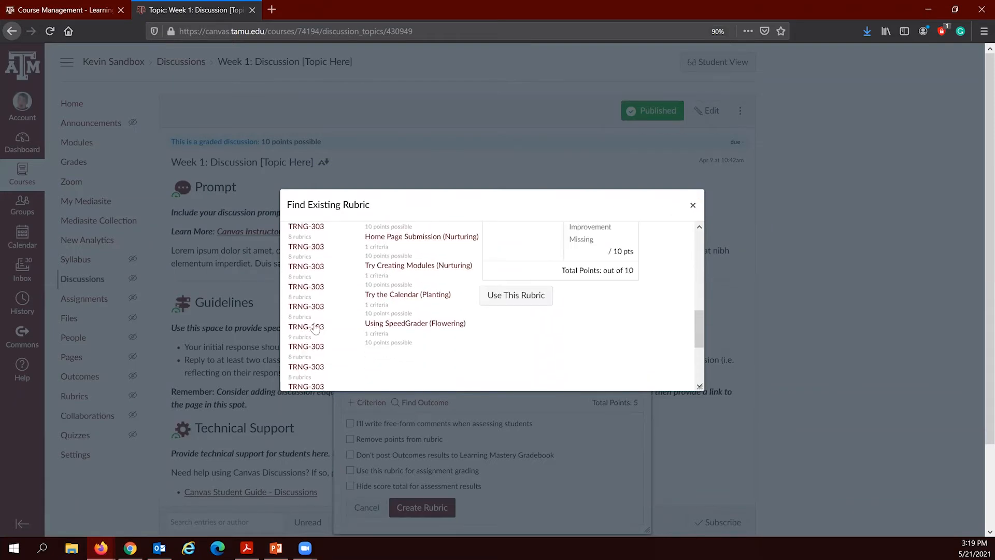
pyautogui.scroll(3, 427, 355)
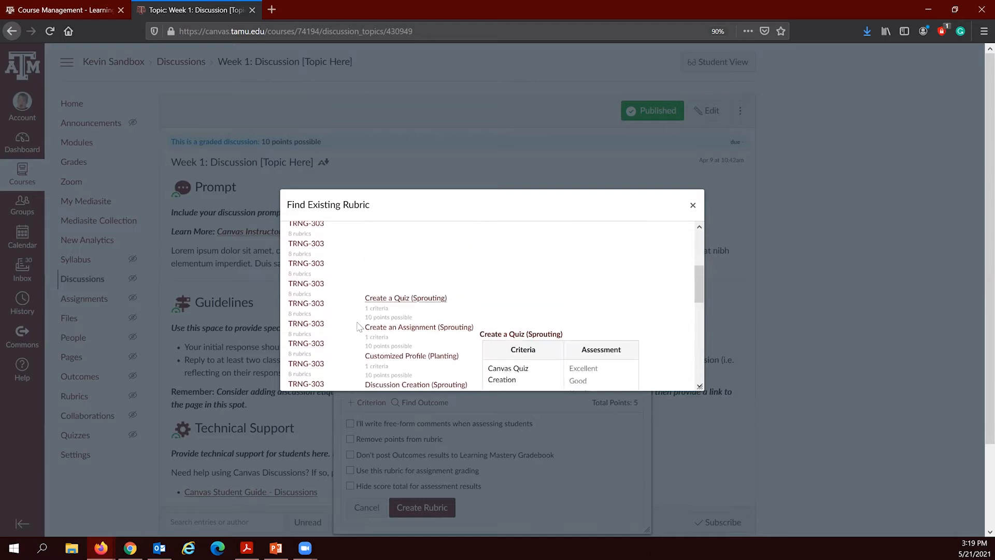
pyautogui.scroll(-10, 313, 309)
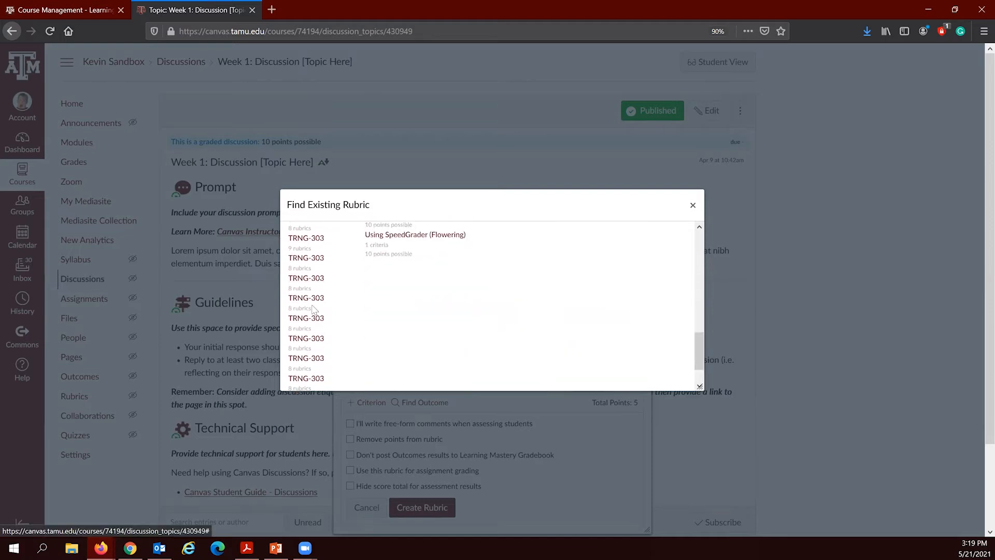
pyautogui.scroll(10, 313, 309)
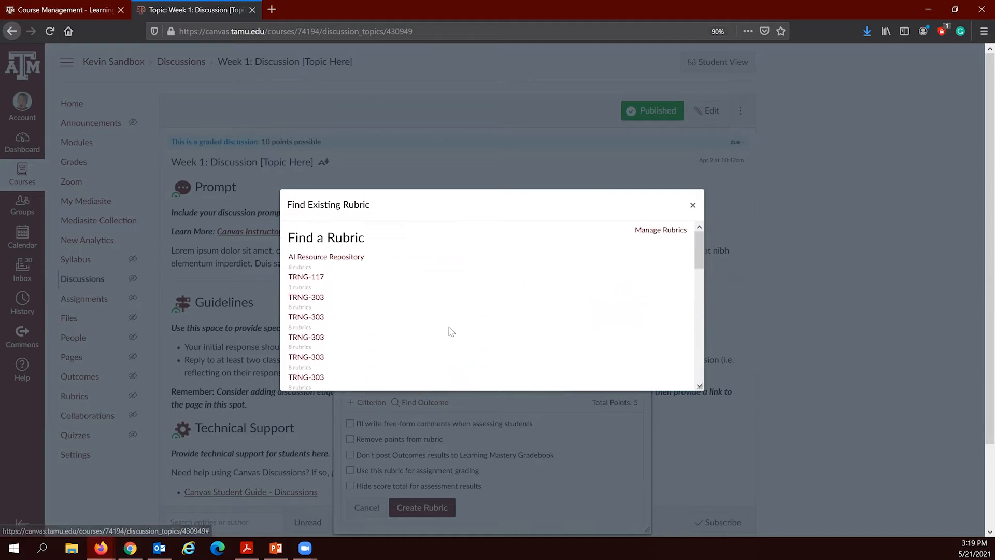
pyautogui.click(692, 204)
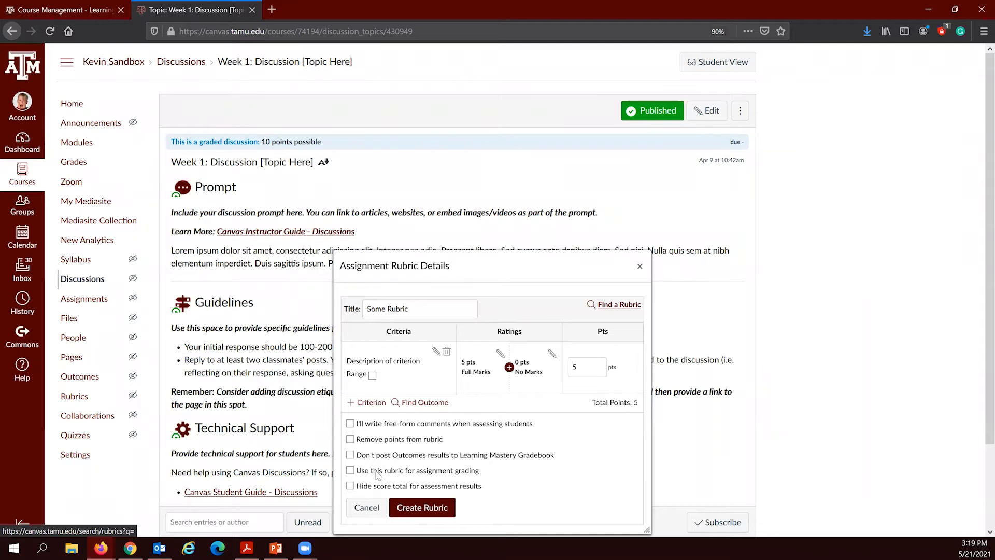
# Step: Try the option to use this rubric for assignment grading, then cancel the new discussion rubric and close its details
pyautogui.click(351, 470)
pyautogui.click(351, 471)
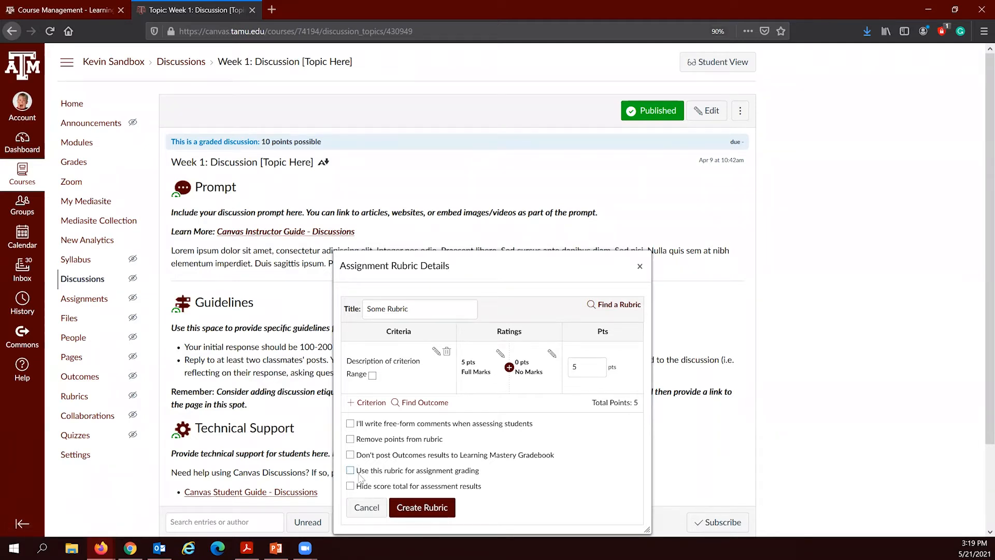
pyautogui.click(367, 507)
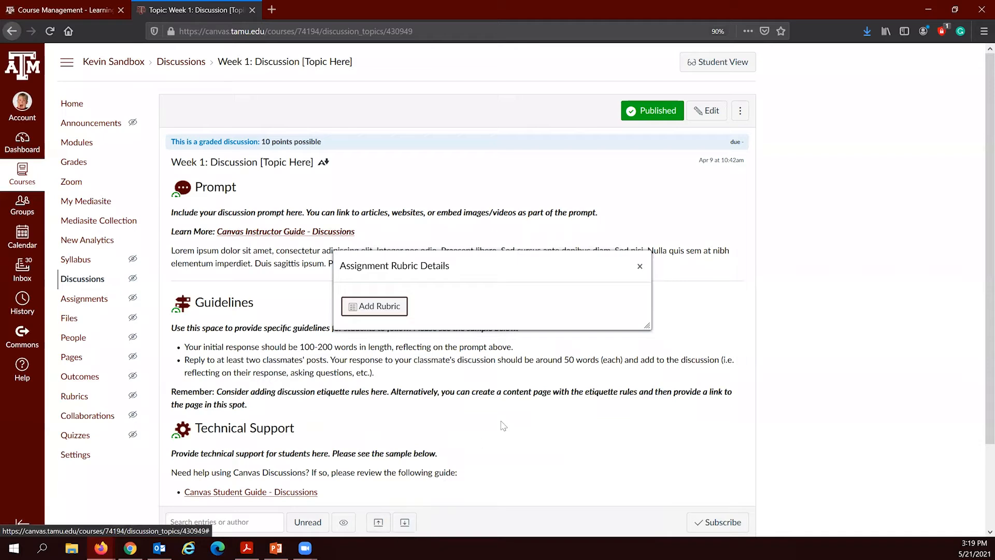
pyautogui.click(639, 265)
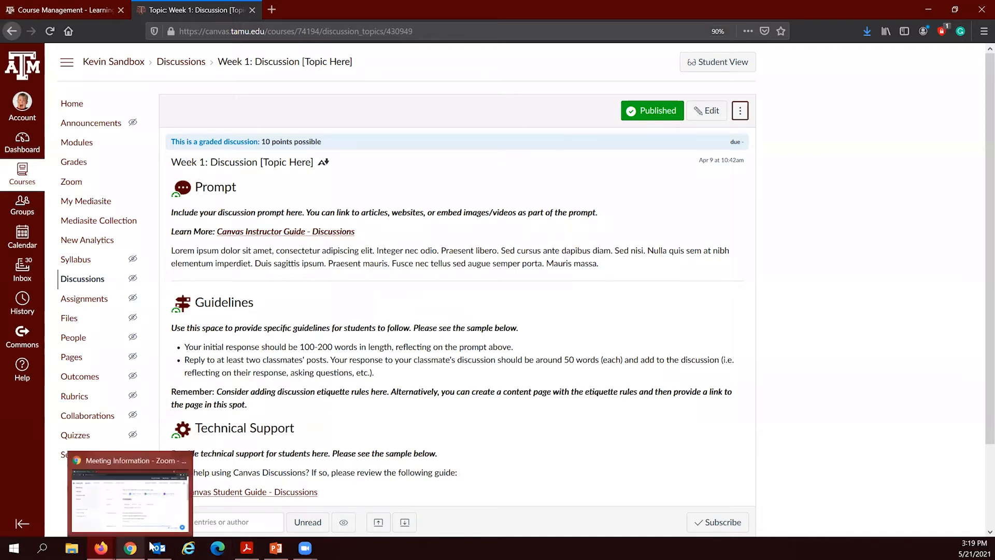
# Step: Return to the PowerPoint slide show, go to the Rubric activity slide and start its 5 Minute Timer video
pyautogui.click(288, 547)
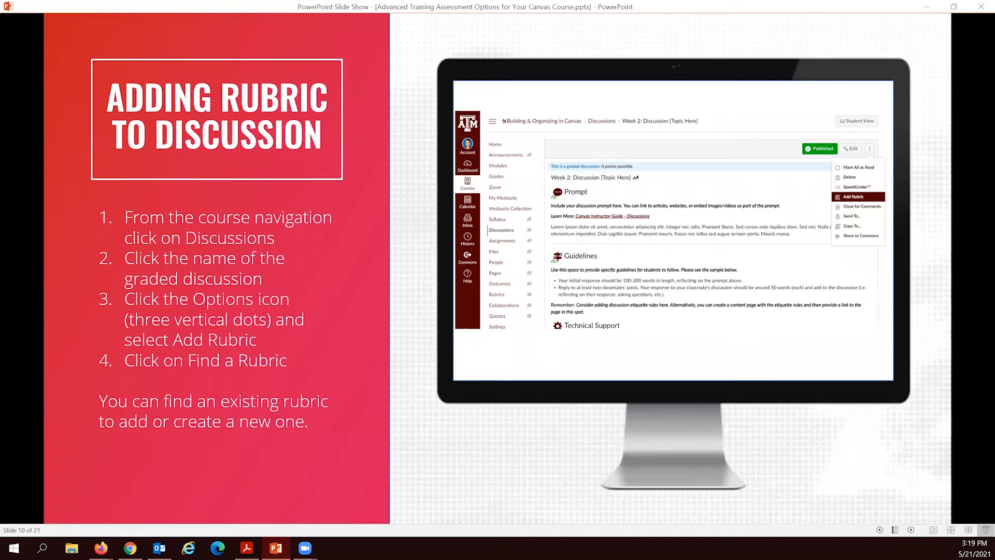
pyautogui.doubleClick(232, 259)
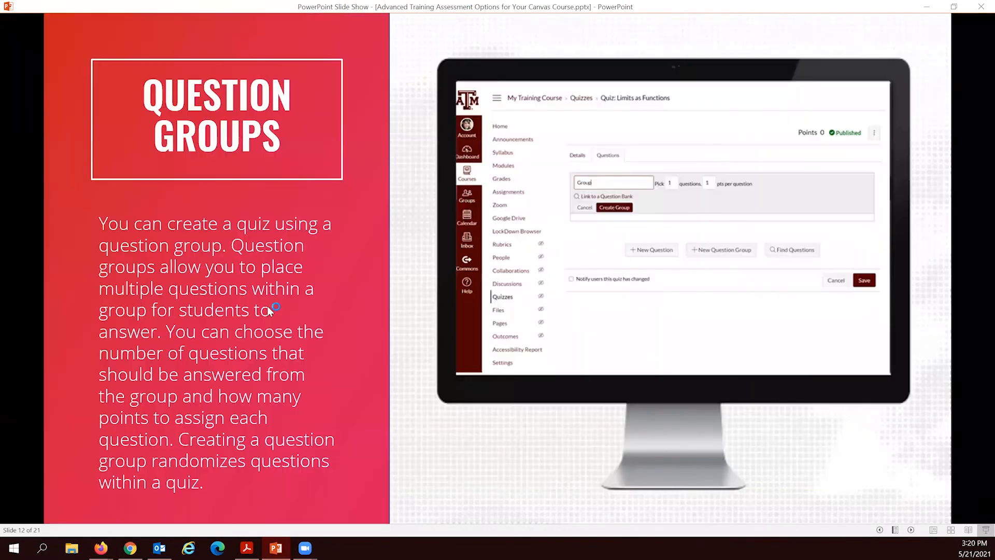
pyautogui.click(879, 530)
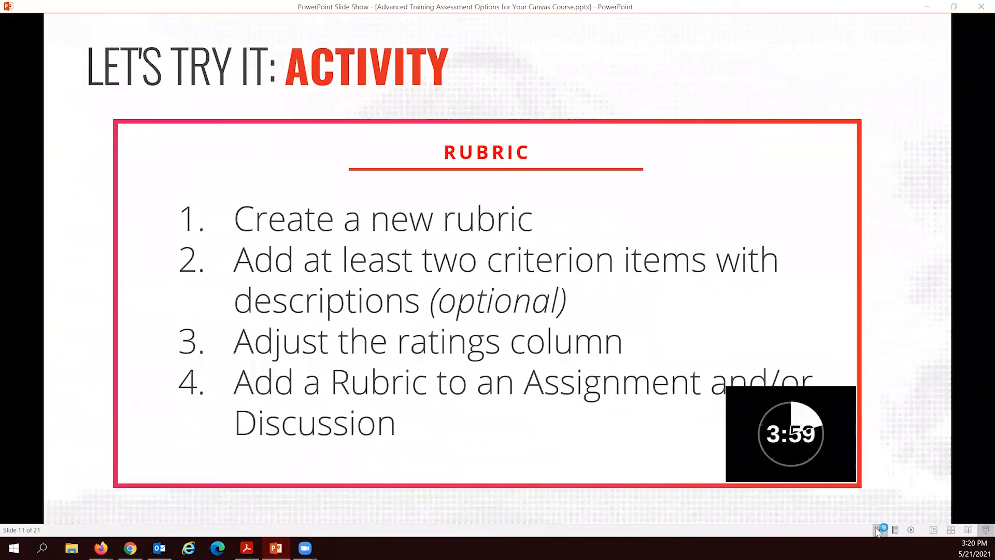
pyautogui.click(878, 530)
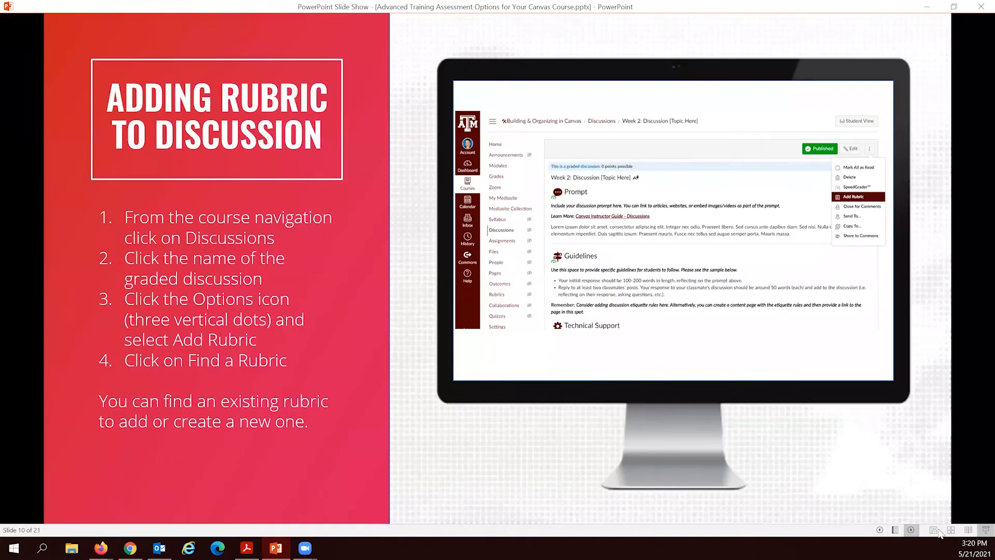
pyautogui.click(910, 530)
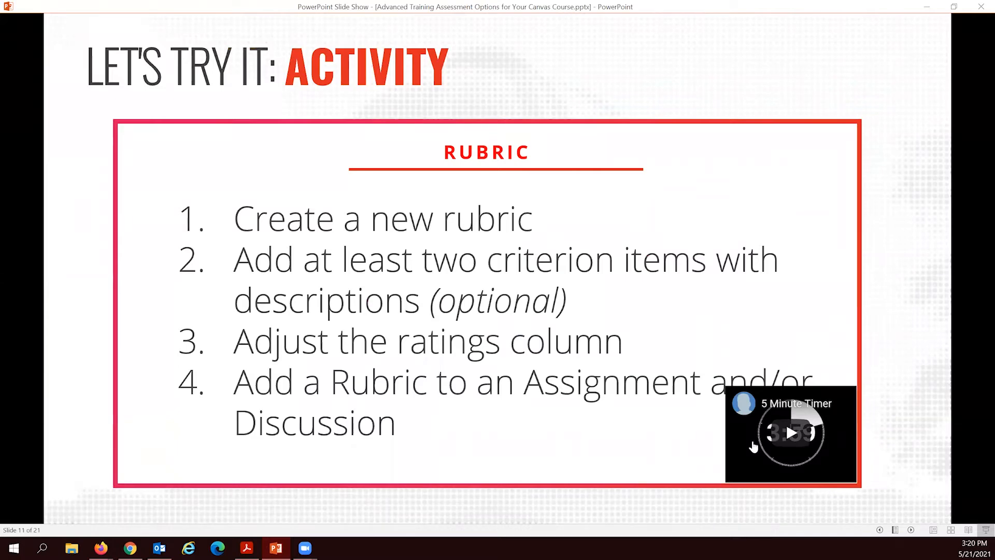
pyautogui.click(798, 435)
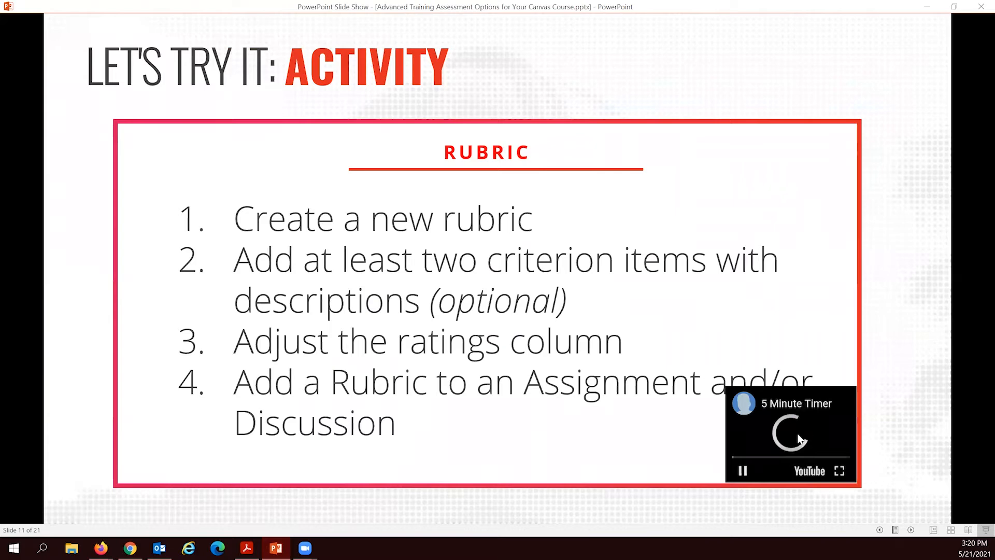
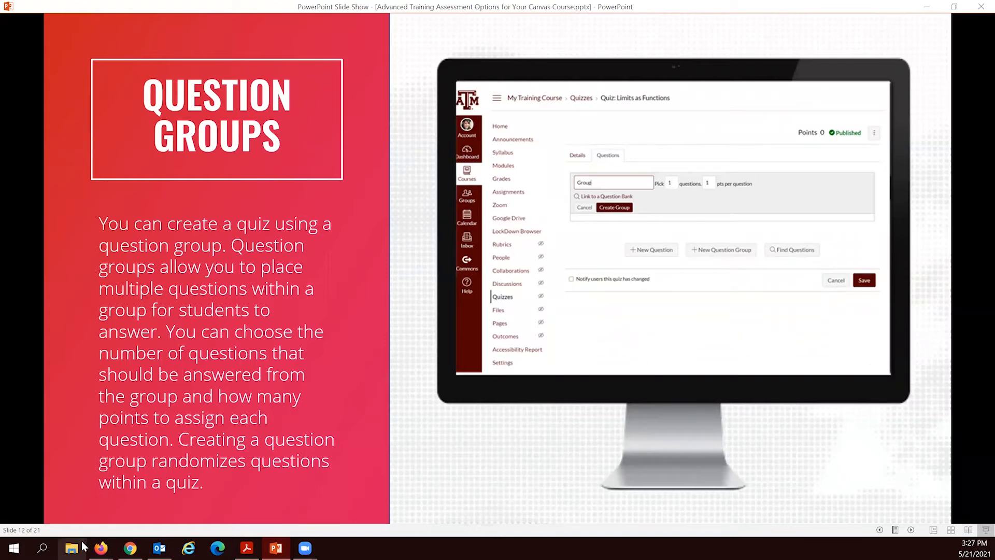
# Step: Switch to Canvas in Firefox and open the question bank management page from the course's quizzes
pyautogui.click(101, 547)
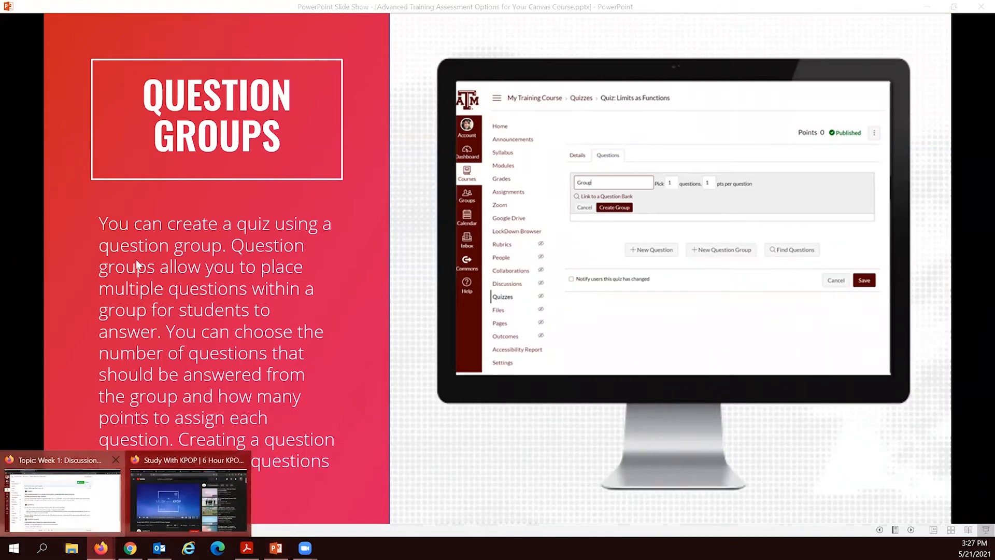
pyautogui.click(62, 500)
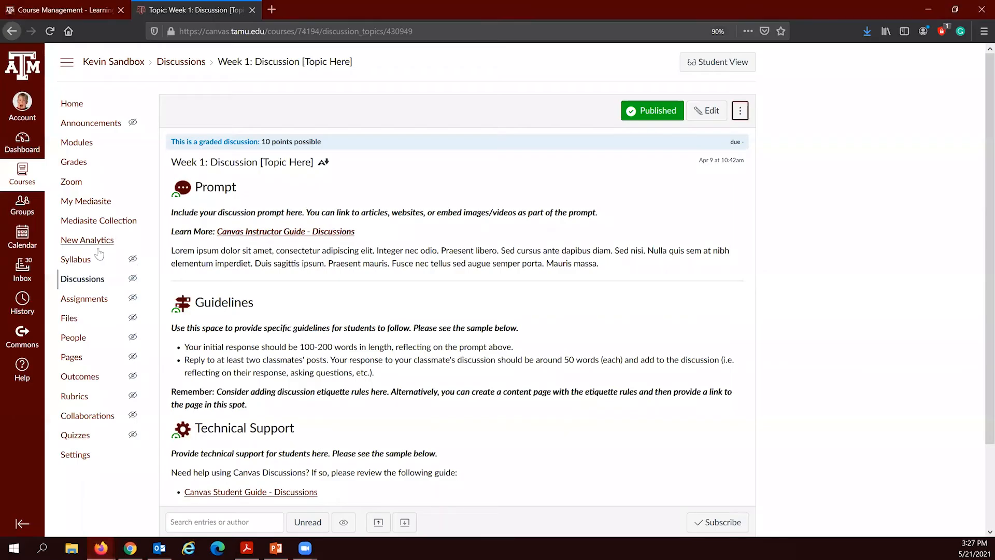
pyautogui.click(81, 435)
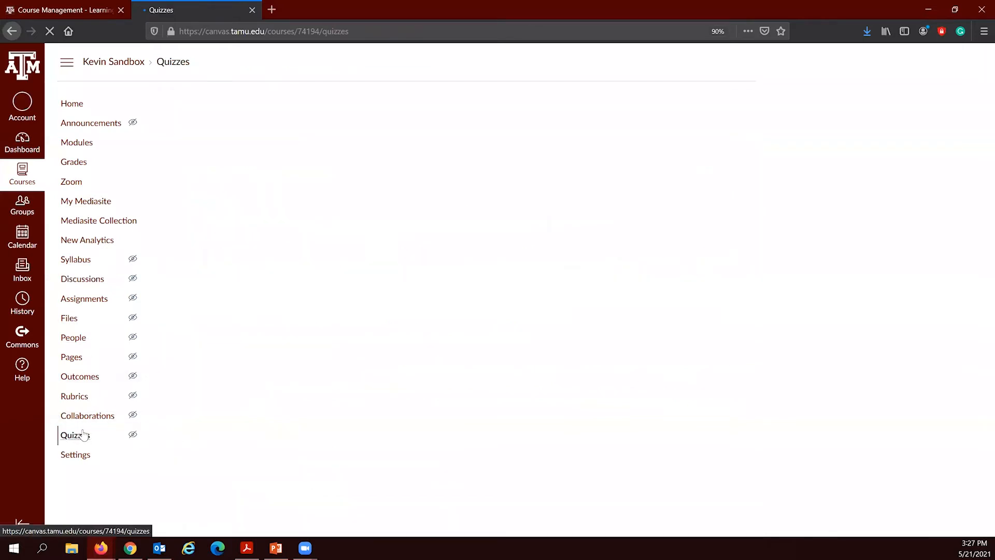
pyautogui.click(748, 107)
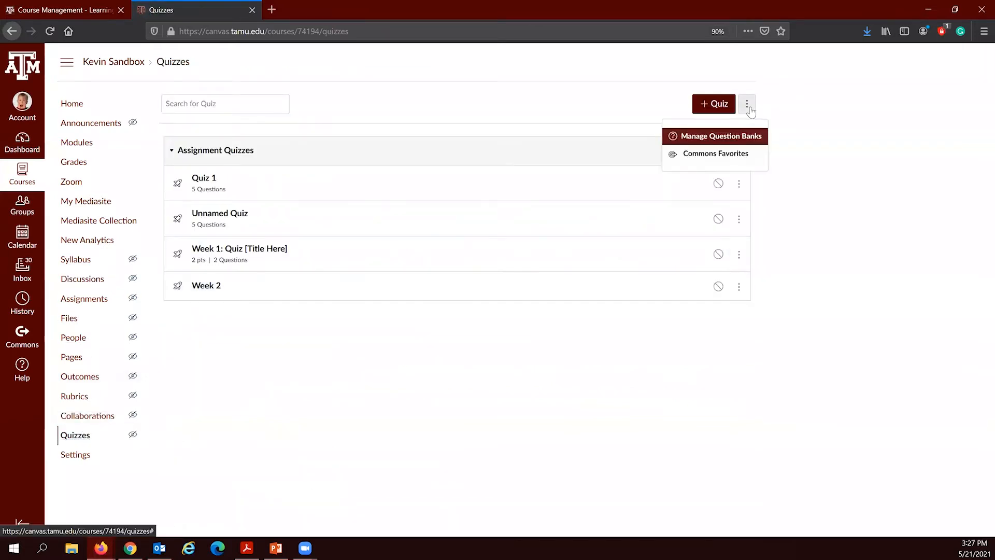
pyautogui.click(725, 138)
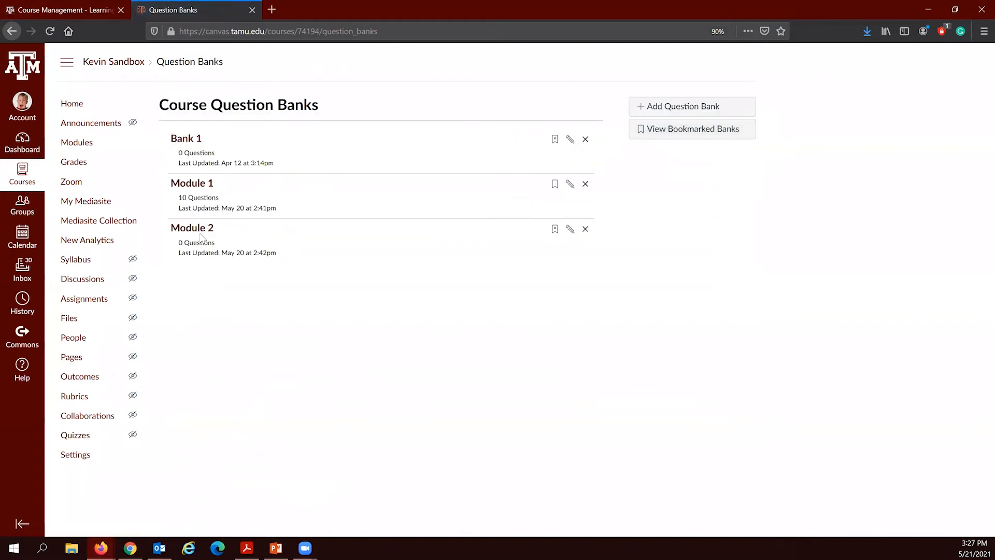
# Step: Add a course question bank named Module 3
pyautogui.moveTo(189, 197); pyautogui.dragTo(220, 198)
pyautogui.click(207, 197)
pyautogui.click(644, 113)
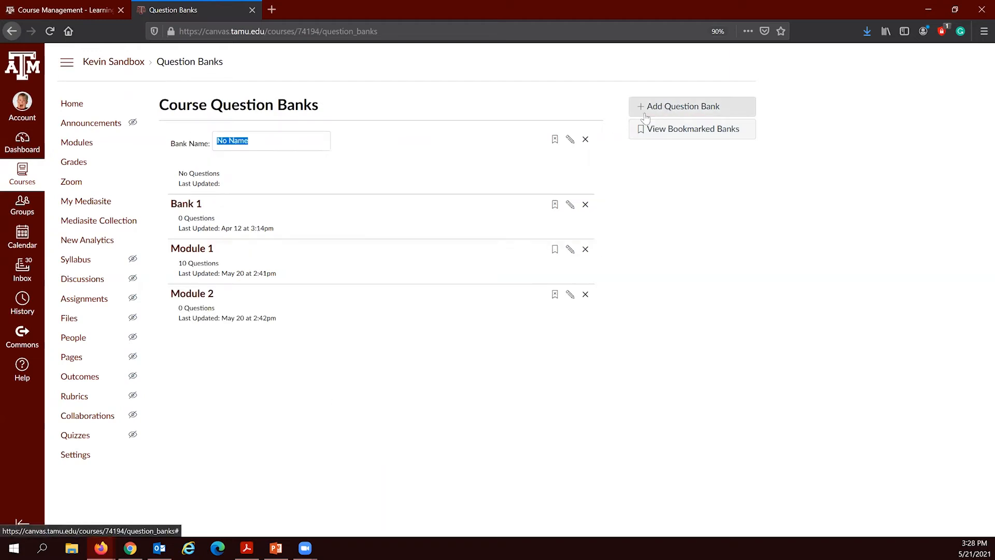
pyautogui.write('M')
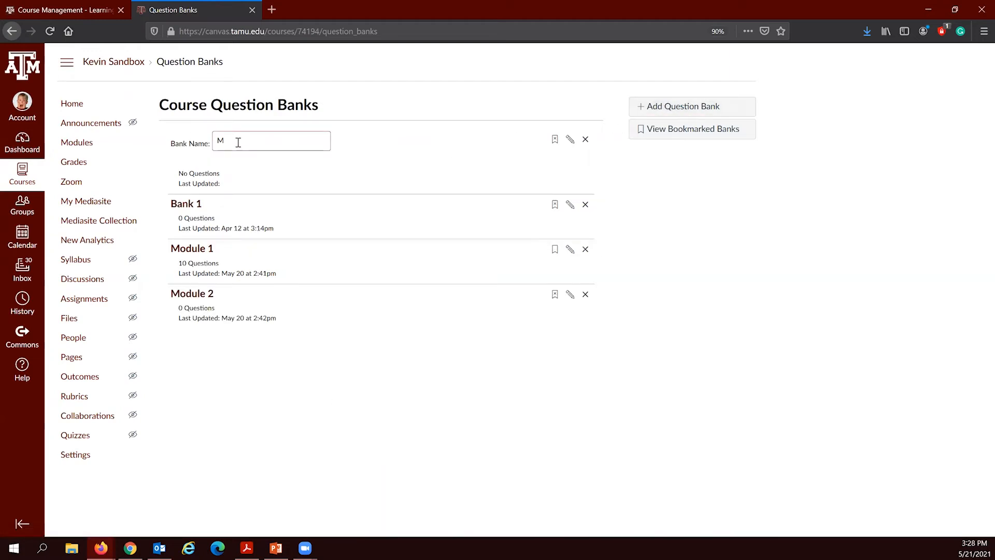
pyautogui.write('odule 3')
pyautogui.press('Return')
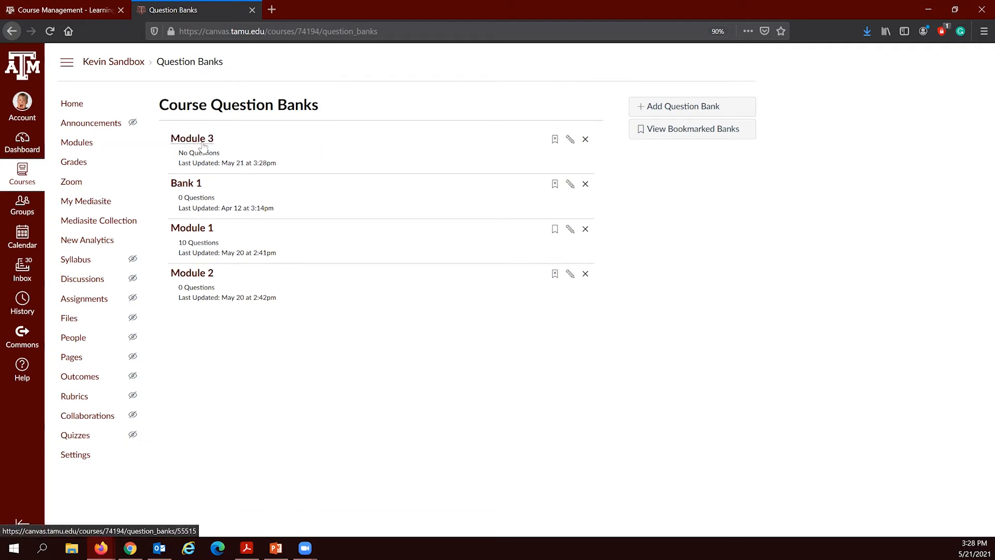
# Step: Open the Module 3 bank, look through the blank form for a new question, and cancel it
pyautogui.click(202, 148)
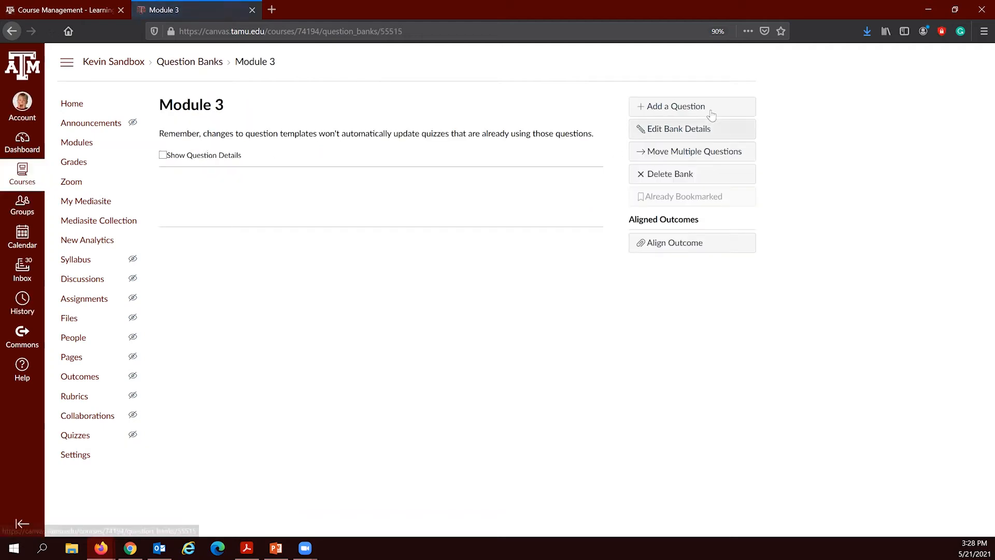
pyautogui.click(697, 107)
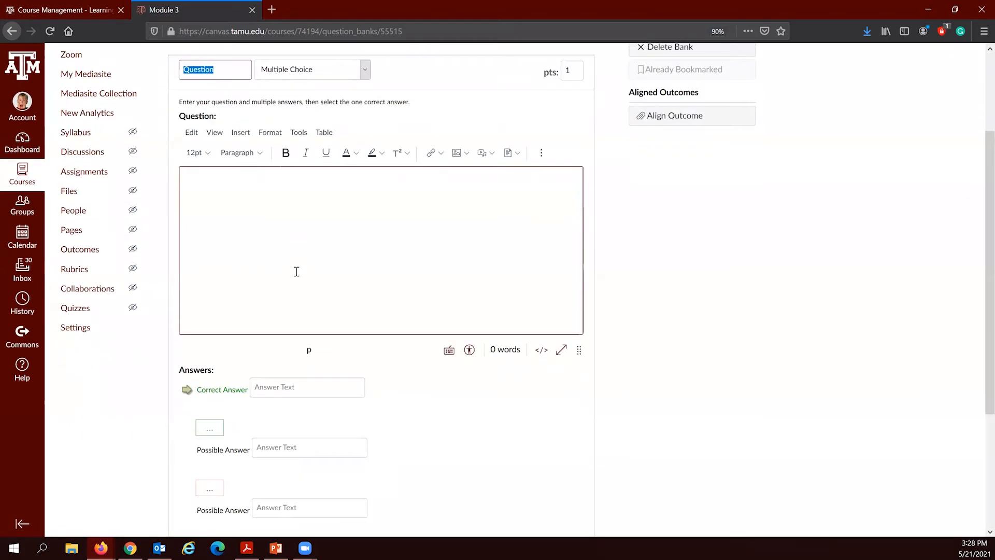
pyautogui.scroll(3, 296, 271)
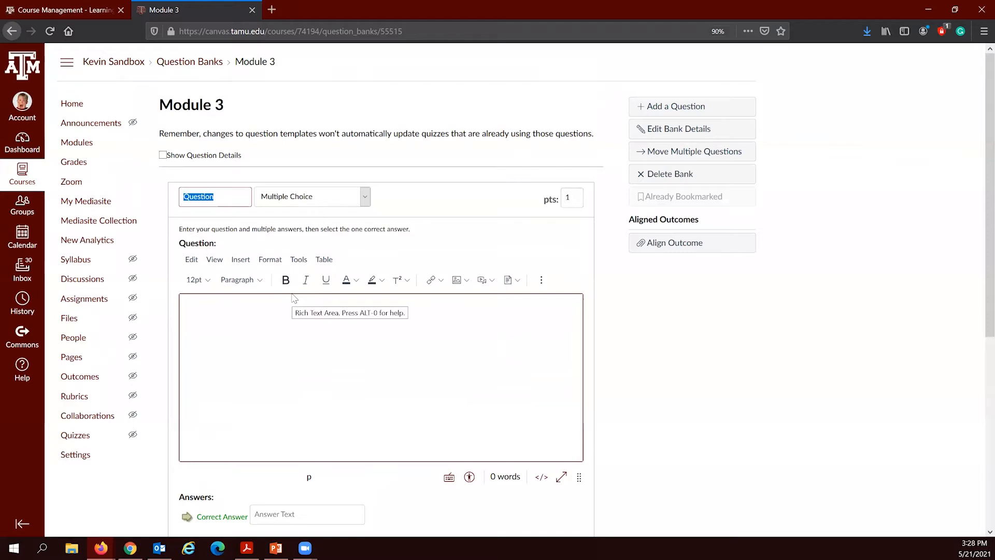
pyautogui.scroll(-5, 290, 315)
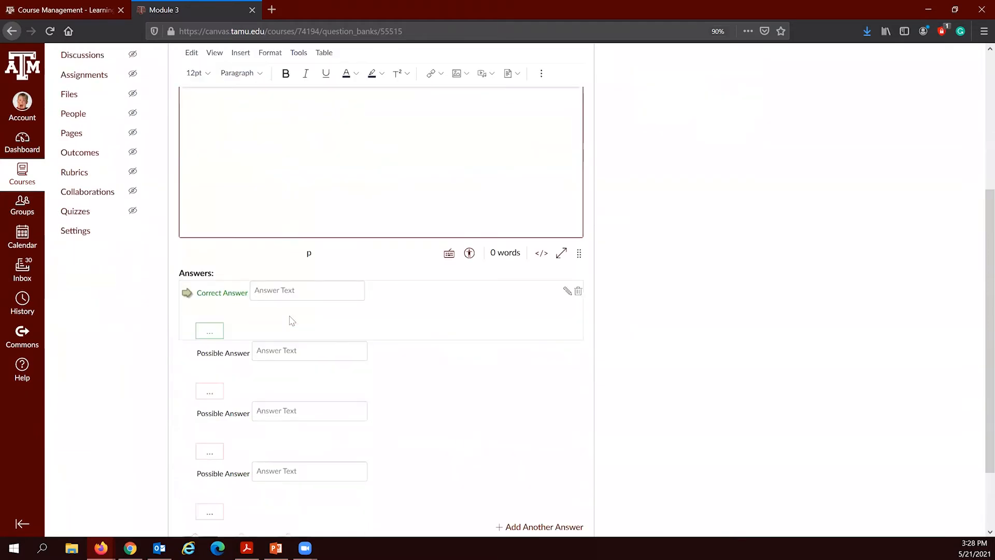
pyautogui.scroll(-2, 289, 318)
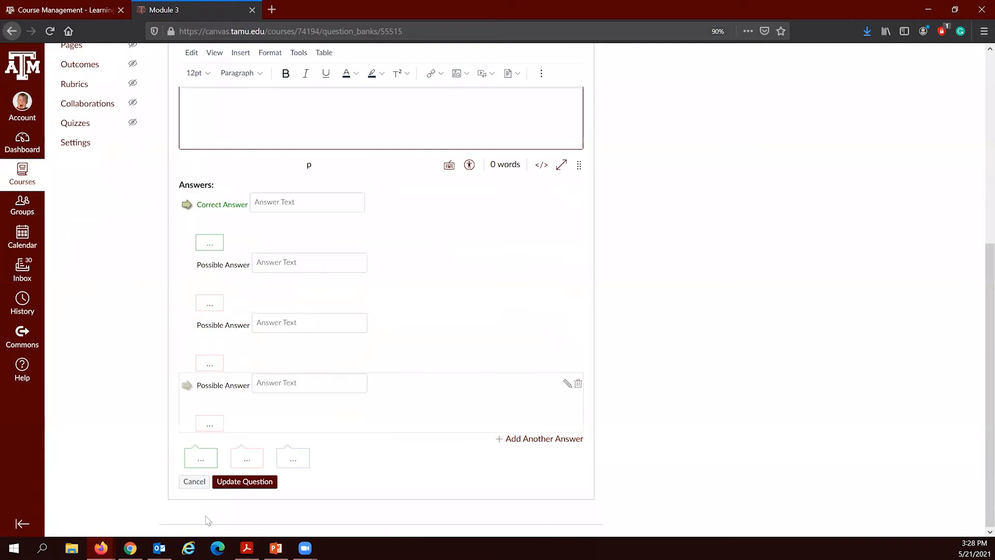
pyautogui.click(194, 481)
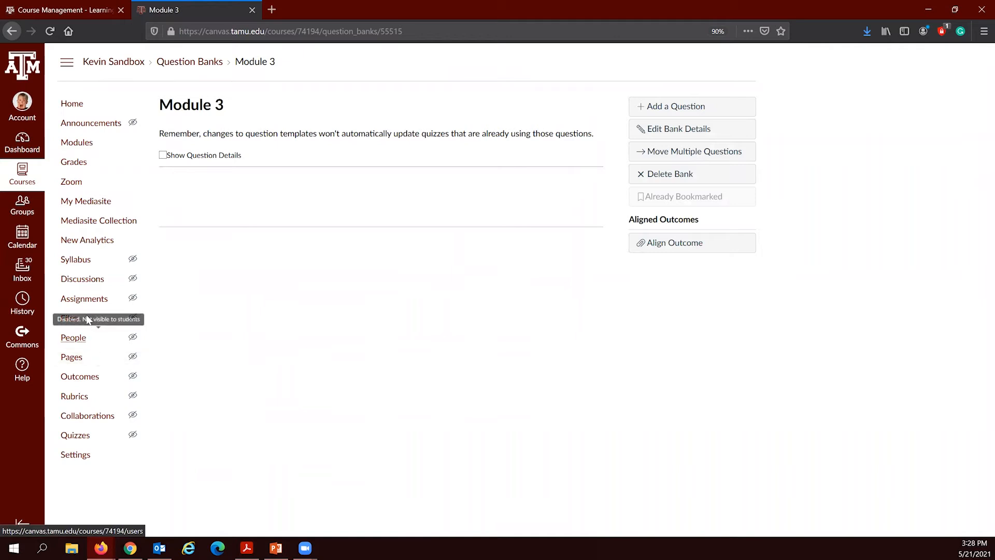
# Step: Create a new quiz in the course and title it Test 2
pyautogui.click(84, 435)
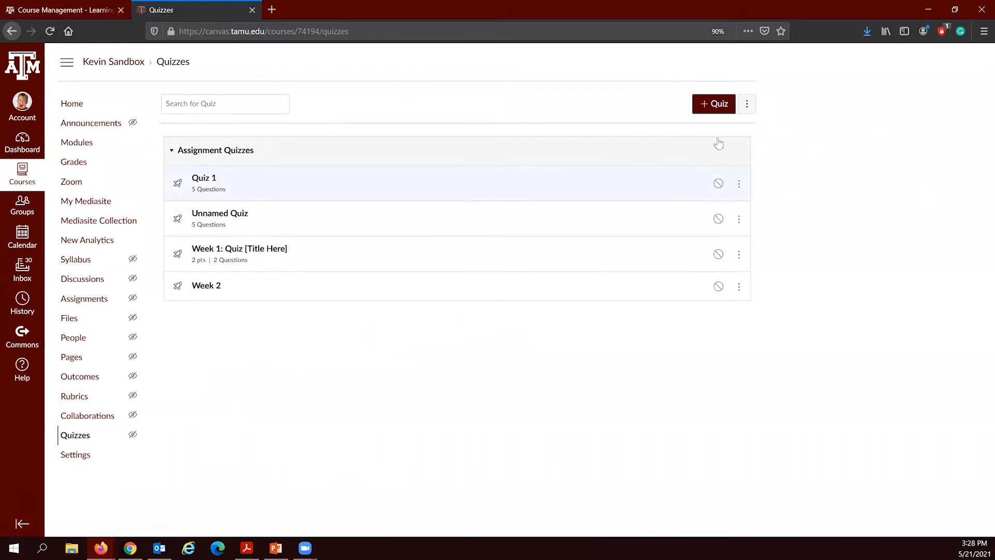
pyautogui.click(715, 103)
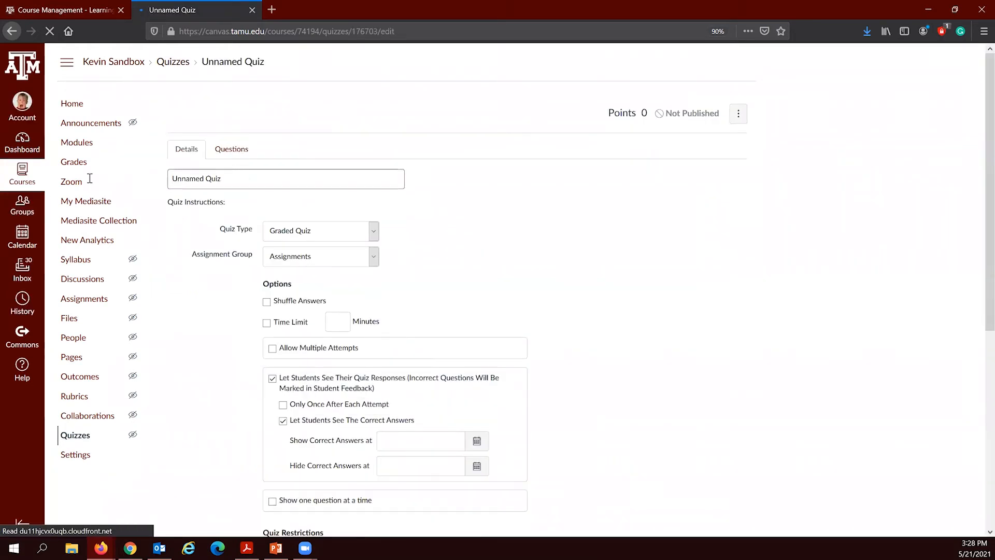
pyautogui.write('Test 2')
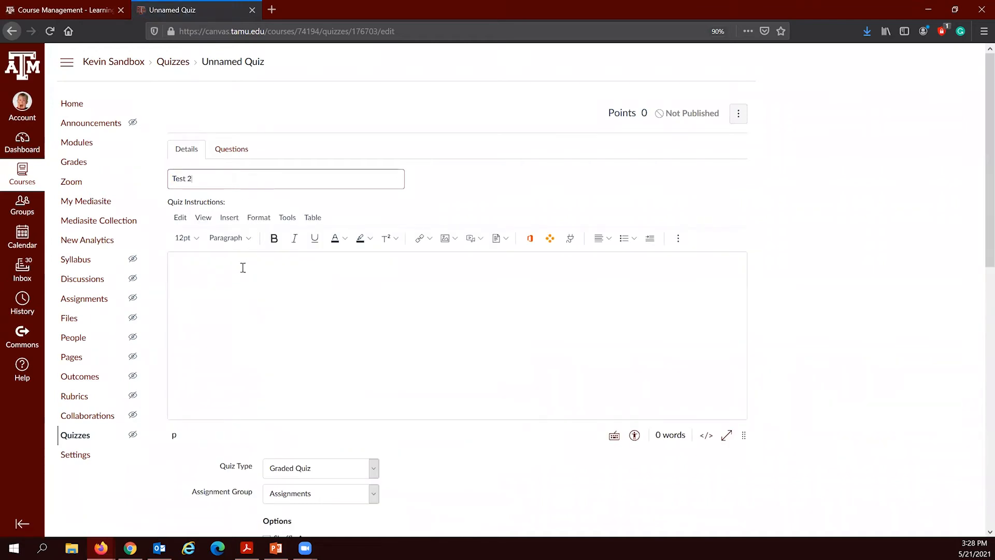
pyautogui.click(243, 267)
# Step: Give the quiz a 60-minute time limit and turn off letting students see their quiz responses
pyautogui.scroll(-5, 281, 284)
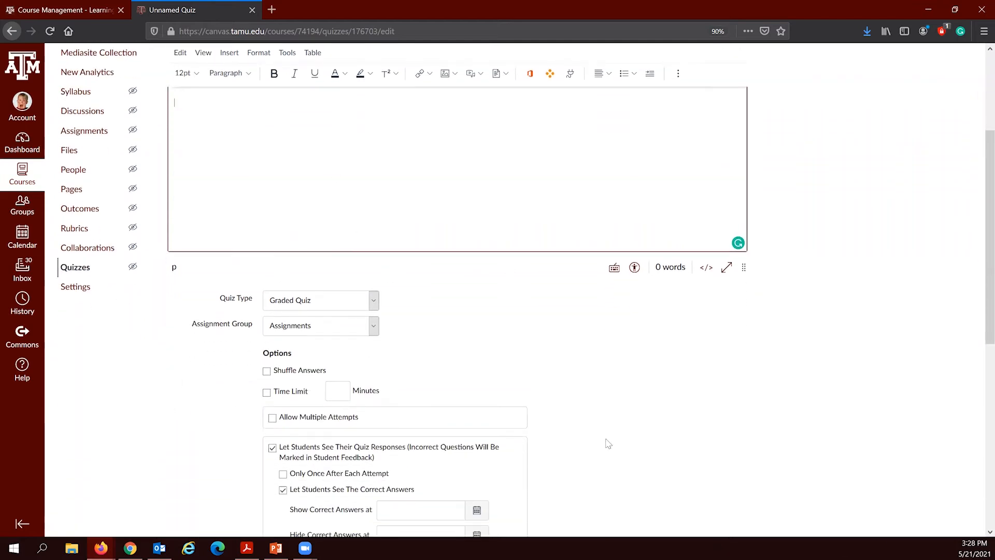
pyautogui.scroll(-5, 290, 399)
pyautogui.scroll(5, 303, 383)
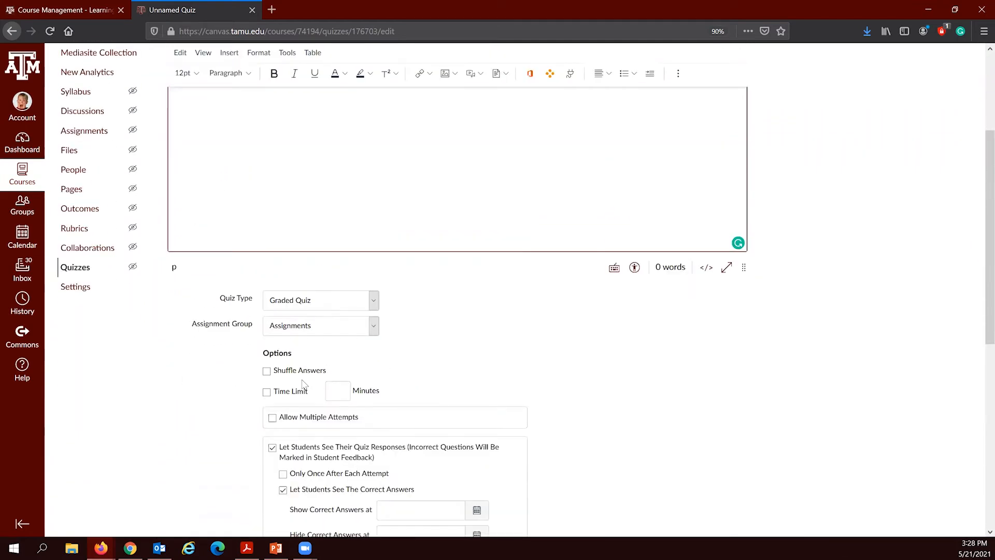
pyautogui.click(266, 393)
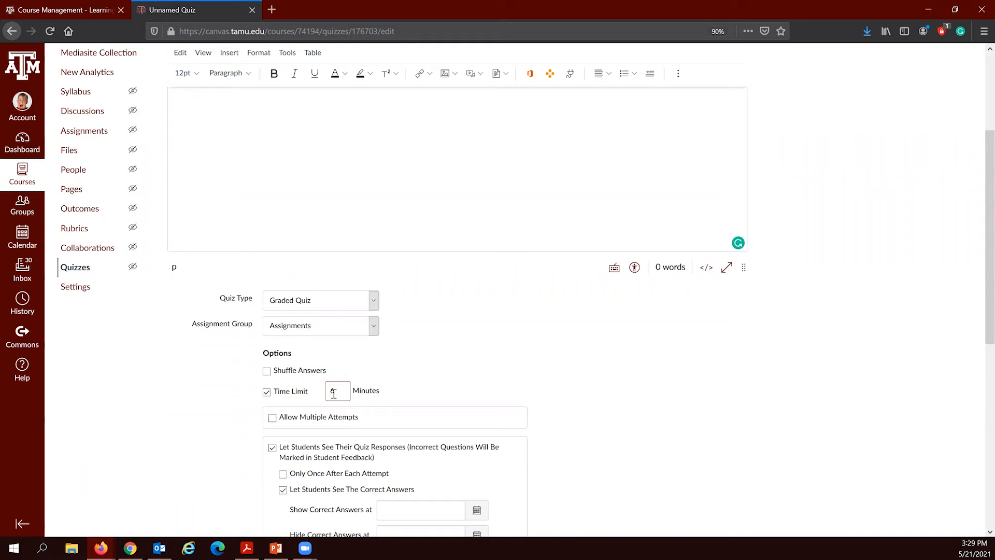
pyautogui.click(272, 448)
# Step: Enter "Module 2-3" as the quiz instructions, review the remaining details, and go to the quiz's questions
pyautogui.scroll(3, 269, 303)
pyautogui.click(342, 362)
pyautogui.scroll(-6, 343, 368)
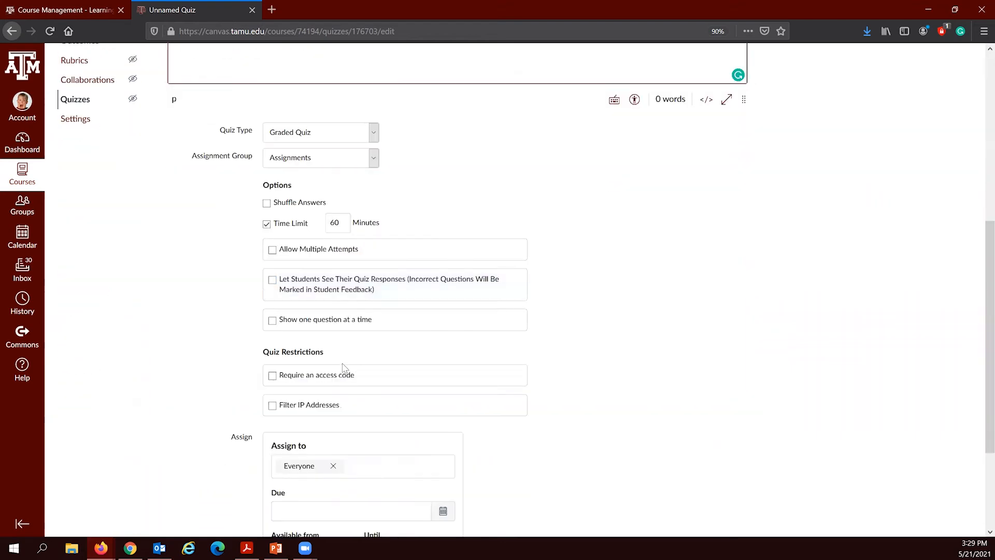
pyautogui.scroll(4, 274, 276)
pyautogui.write('Modul')
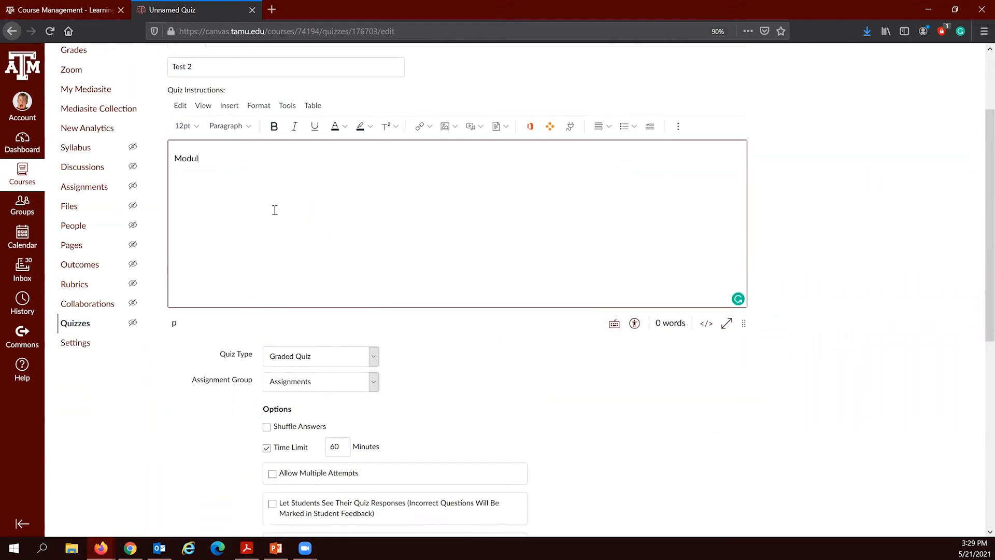
pyautogui.write('e 2-3')
pyautogui.scroll(-6, 319, 277)
pyautogui.scroll(3, 321, 282)
pyautogui.scroll(-4, 320, 283)
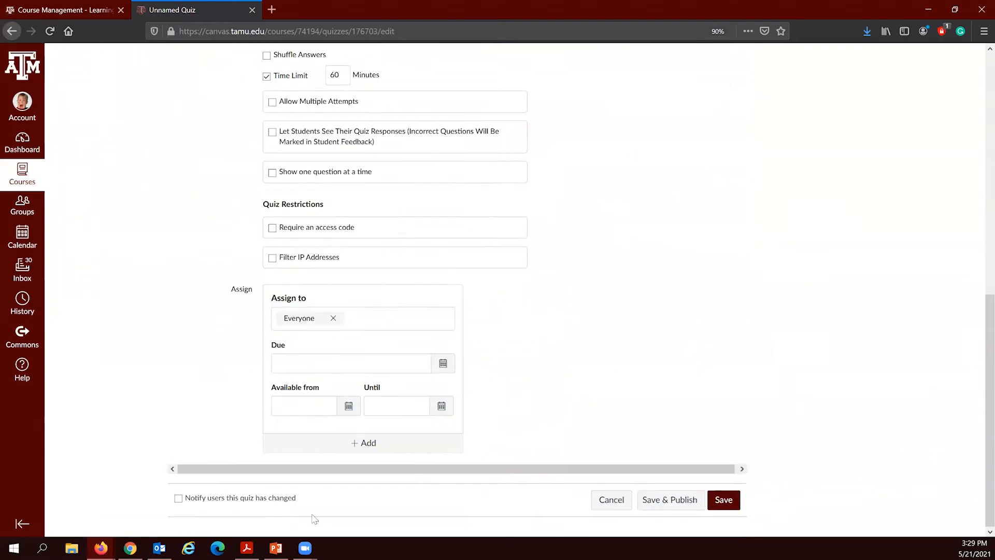
pyautogui.scroll(10, 402, 391)
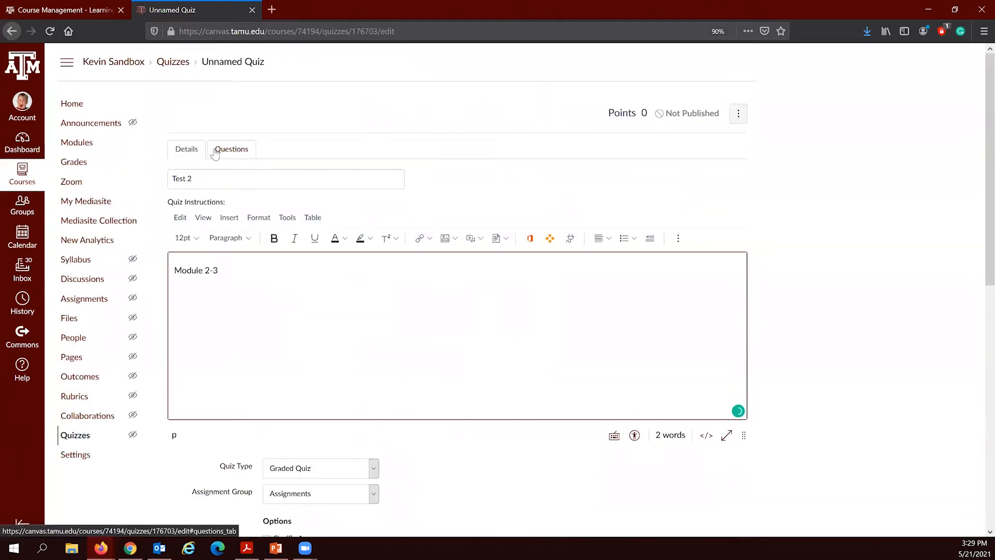
pyautogui.click(224, 151)
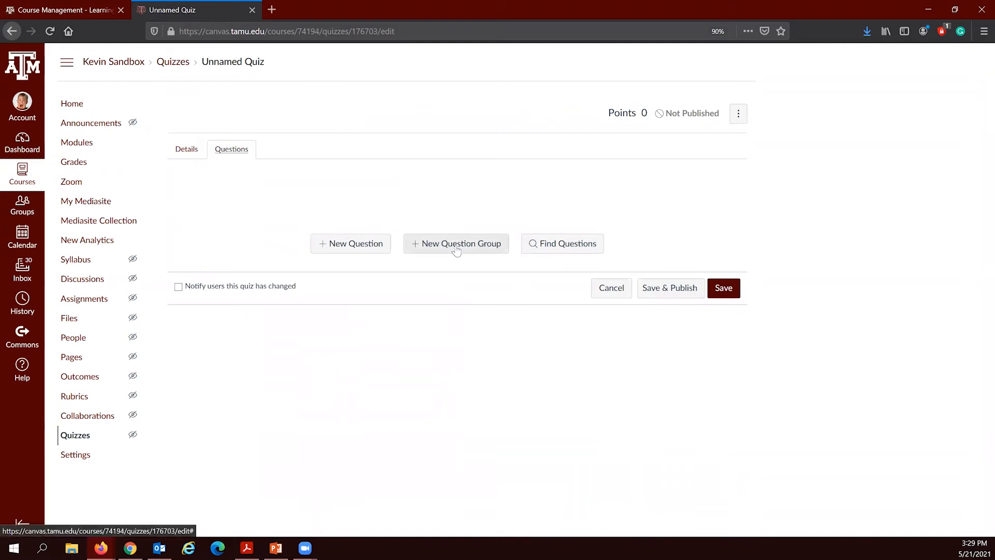
# Step: Try selecting Question 1 and Question 2 from the Final Exam bank, and close the question finder without adding them
pyautogui.click(577, 250)
pyautogui.click(397, 271)
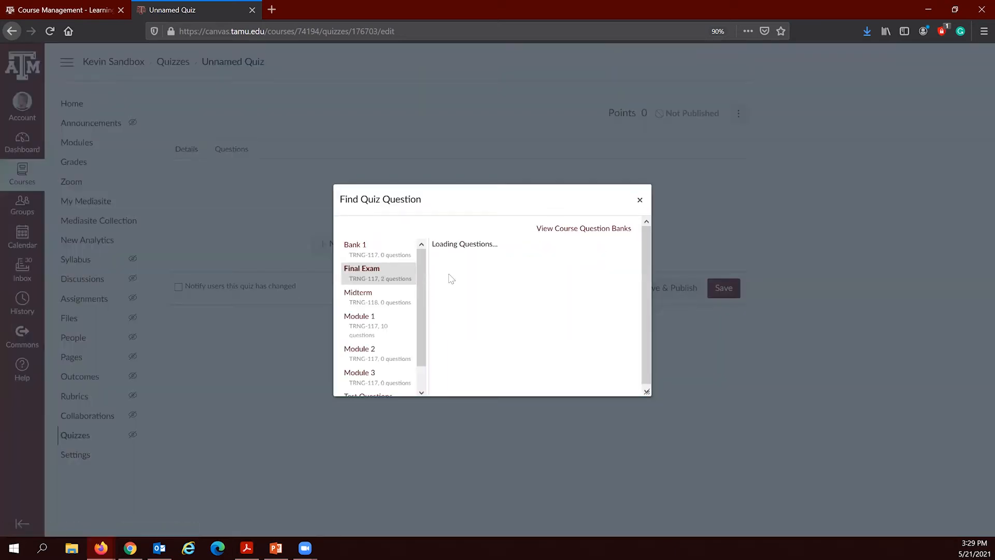
pyautogui.click(436, 257)
pyautogui.click(436, 285)
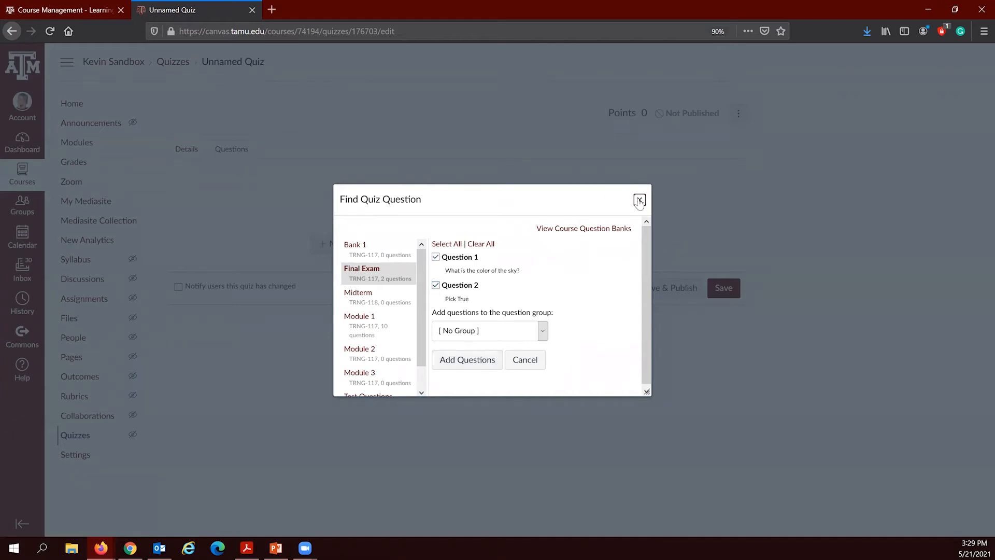
pyautogui.click(639, 201)
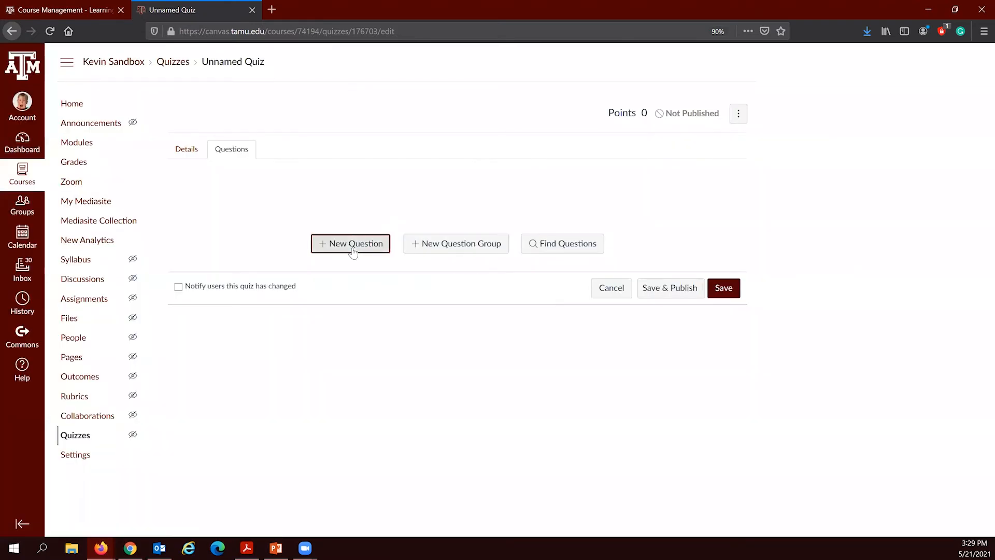
# Step: Start a new quiz question, look over its answer fields, and cancel it
pyautogui.click(353, 250)
pyautogui.scroll(-5, 351, 248)
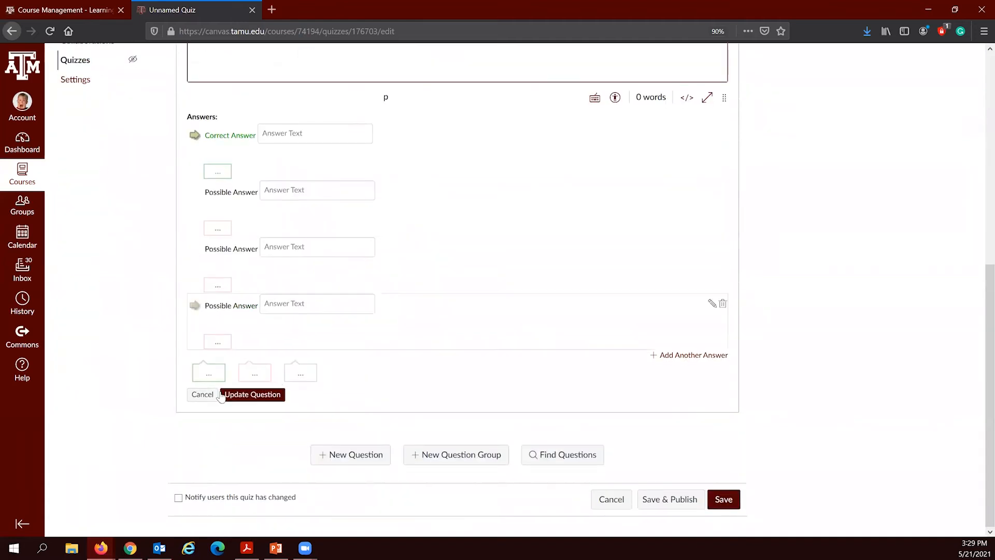
pyautogui.click(206, 394)
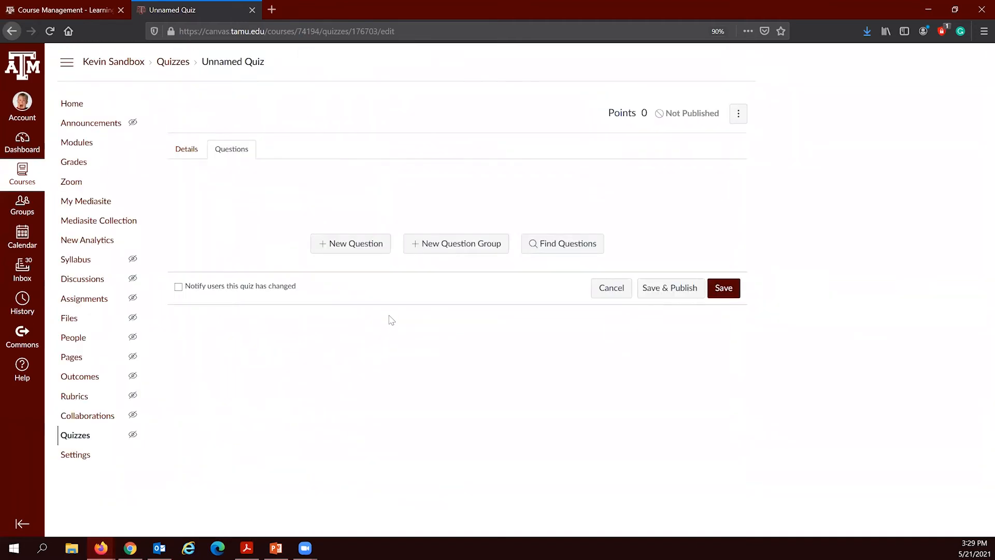
# Step: Try a question group named Module 2 that picks 10 questions from the linked Module 1 bank, and cancel it
pyautogui.click(444, 245)
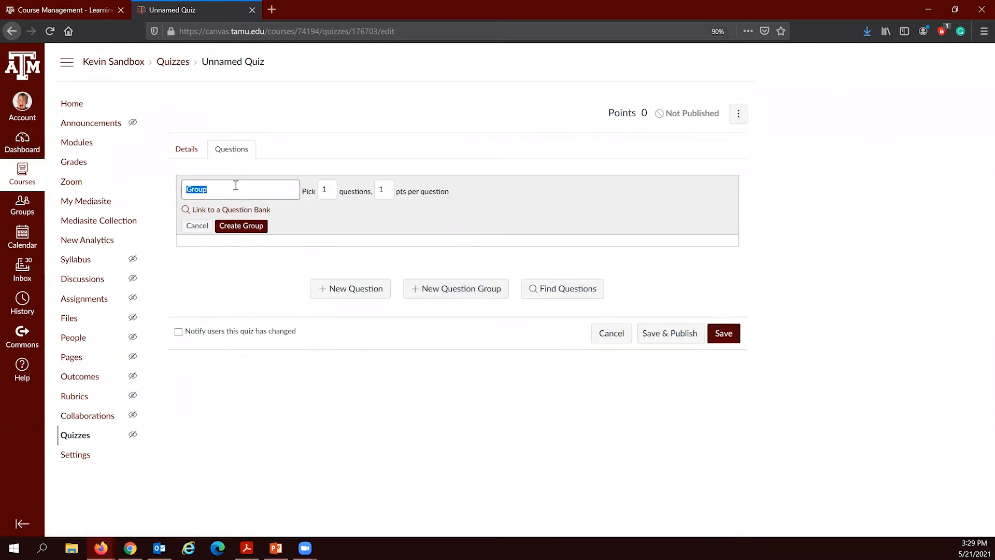
pyautogui.write('Md')
pyautogui.write('dule 2')
pyautogui.click(329, 189)
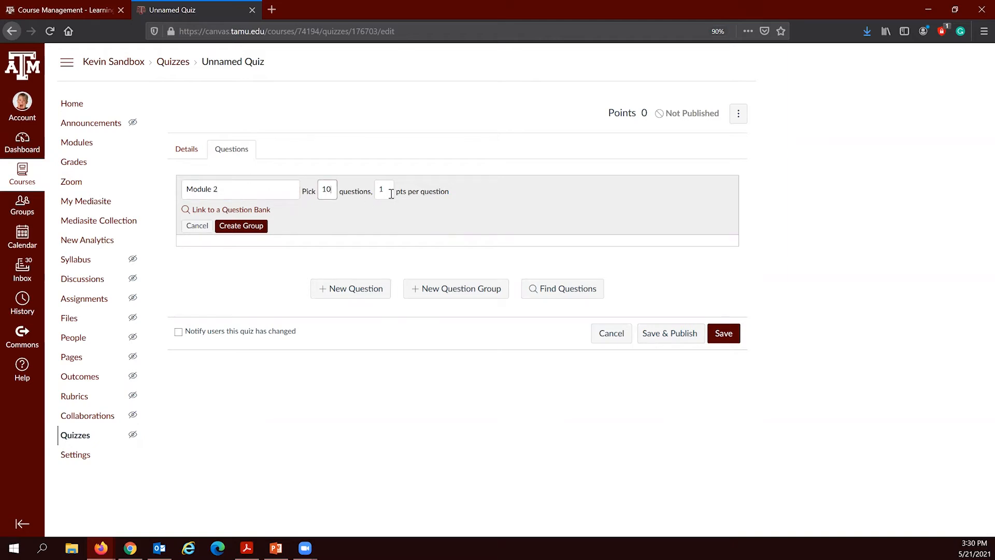
pyautogui.click(225, 211)
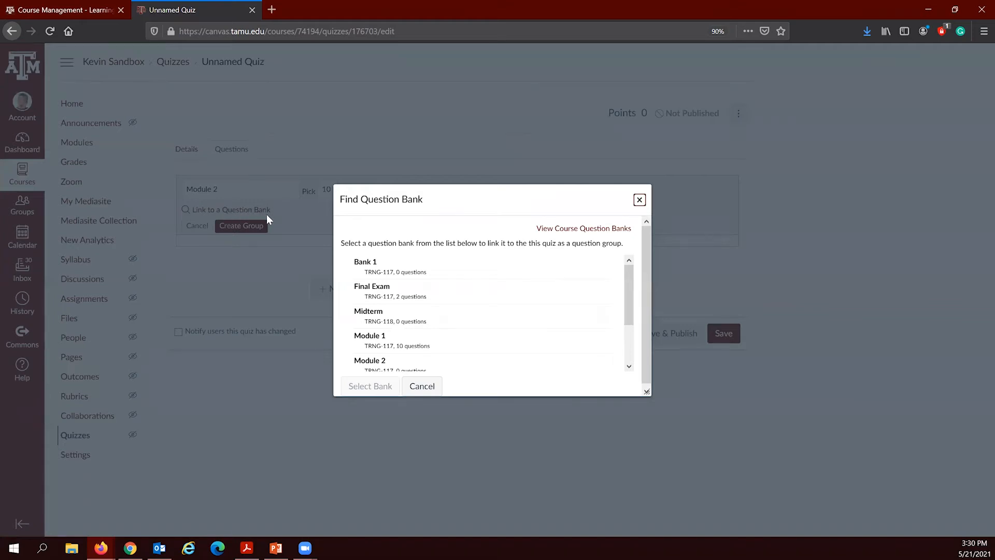
pyautogui.click(401, 346)
pyautogui.click(369, 386)
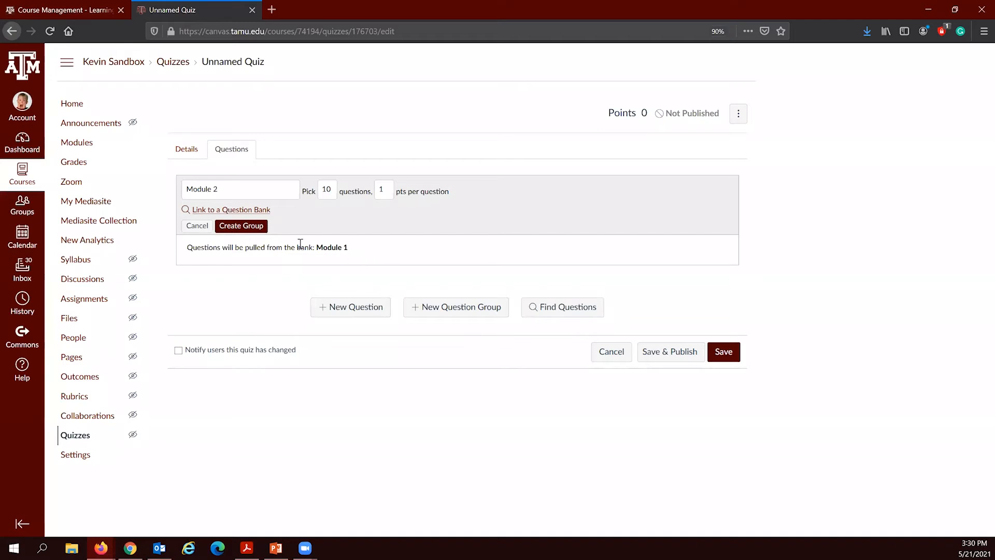
pyautogui.click(201, 225)
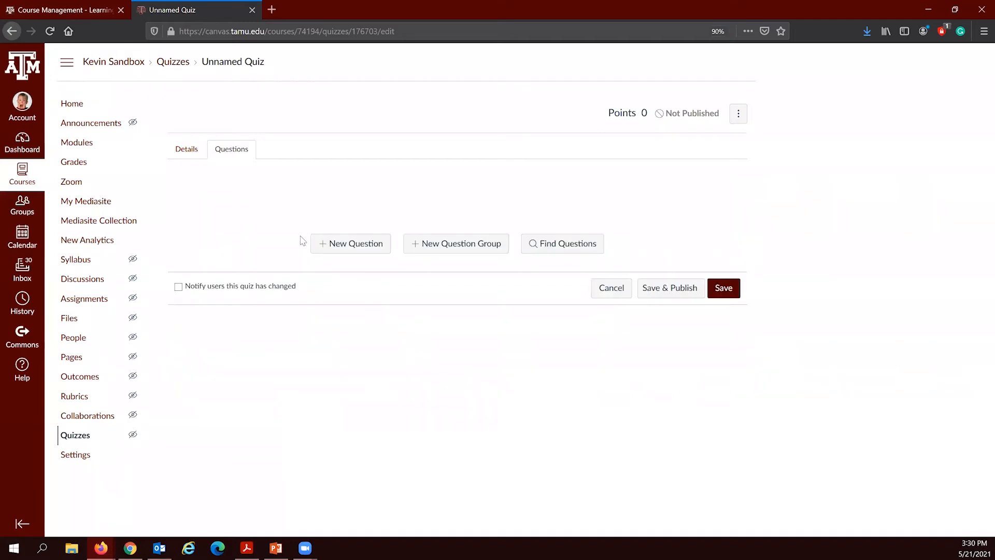
# Step: Create a question group named Module 2 that picks 10 questions at 1 point each, without linking a bank
pyautogui.click(474, 248)
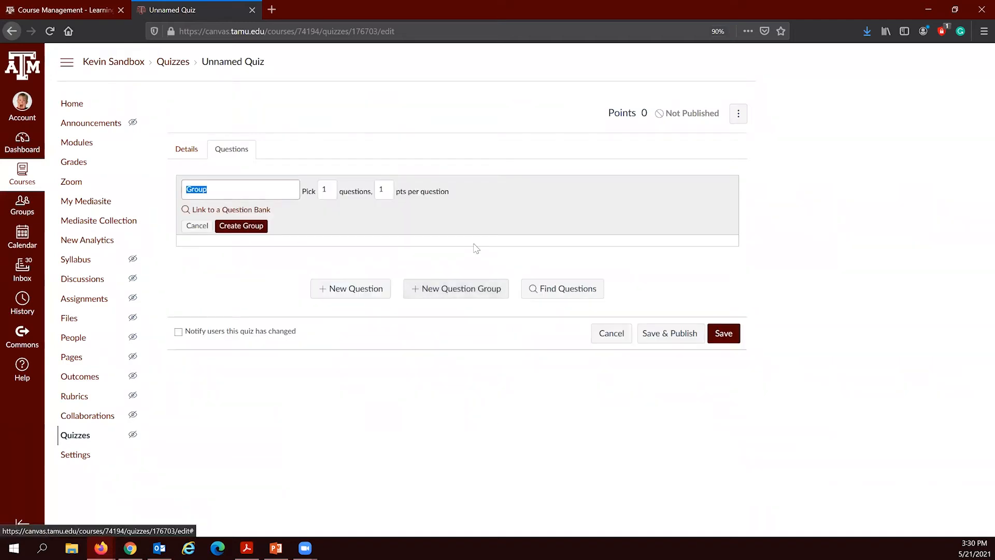
pyautogui.doubleClick(251, 188)
pyautogui.write('Mo')
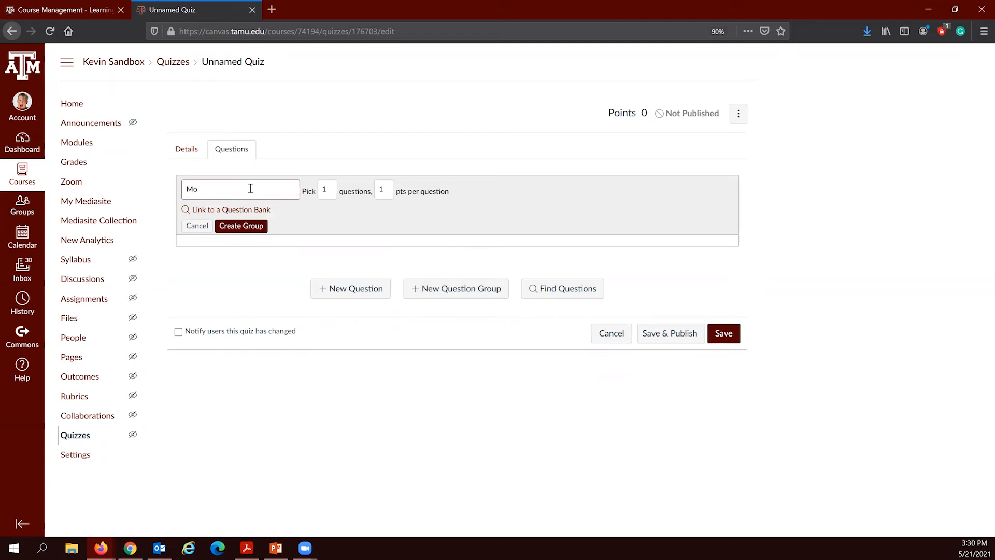
pyautogui.write('dule 2')
pyautogui.click(331, 189)
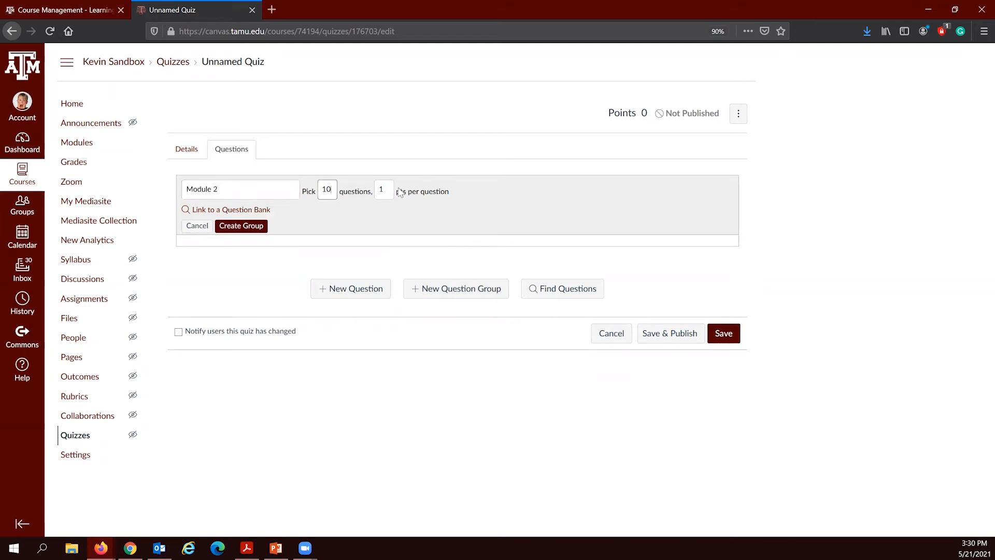
pyautogui.click(241, 226)
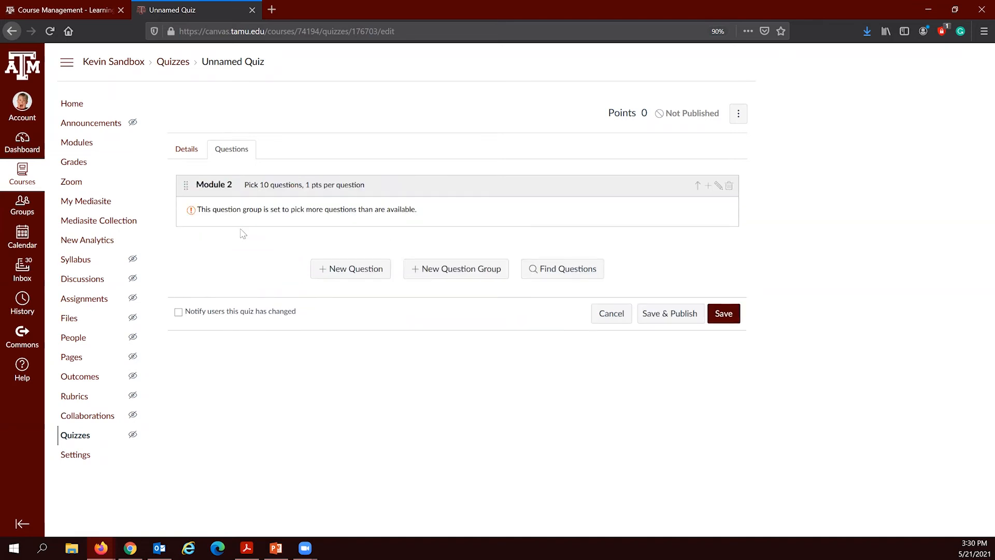
# Step: Add all questions from the Module 1 bank to the Module 2 question group
pyautogui.click(566, 270)
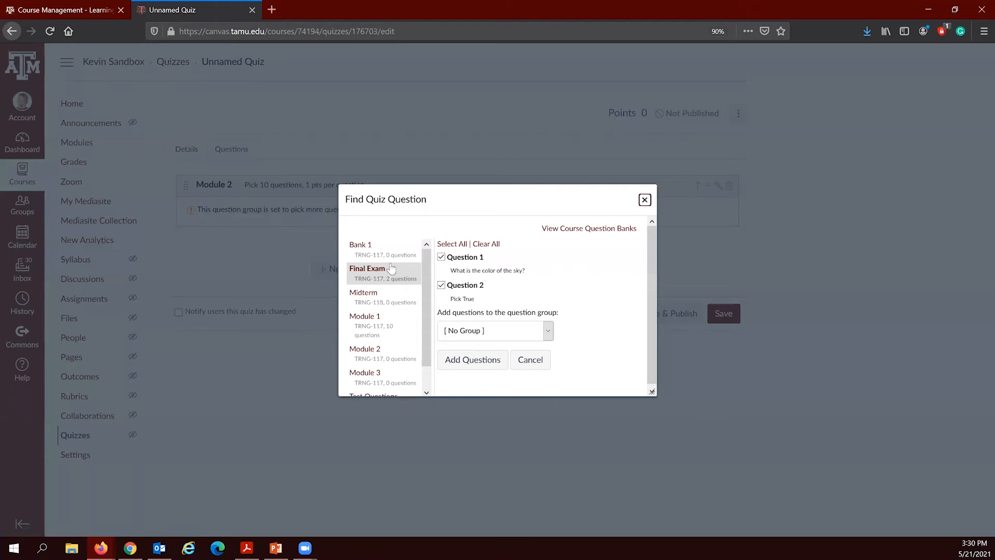
pyautogui.click(402, 331)
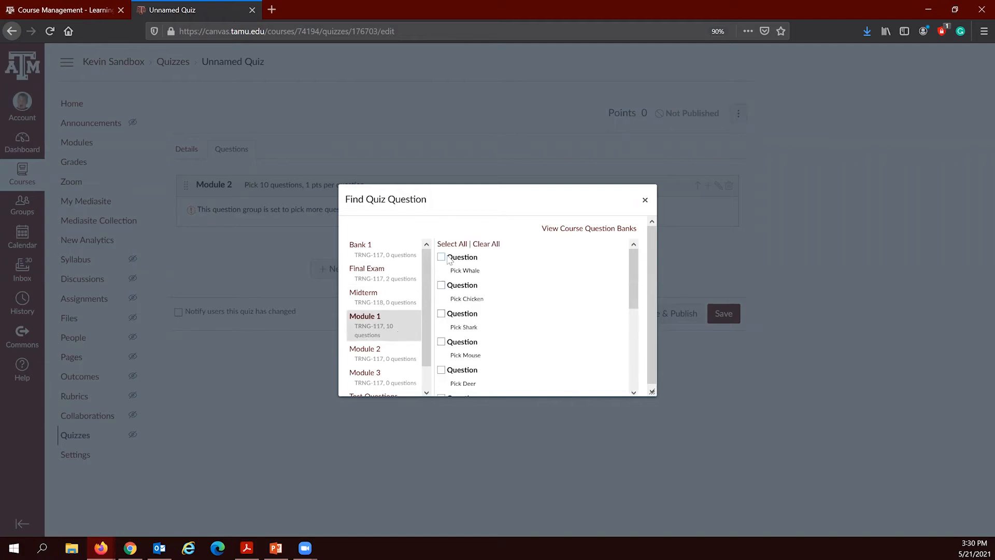
pyautogui.scroll(-10, 463, 274)
pyautogui.scroll(10, 466, 272)
pyautogui.scroll(-2, 468, 270)
pyautogui.scroll(2, 467, 270)
pyautogui.click(452, 243)
pyautogui.scroll(-10, 562, 352)
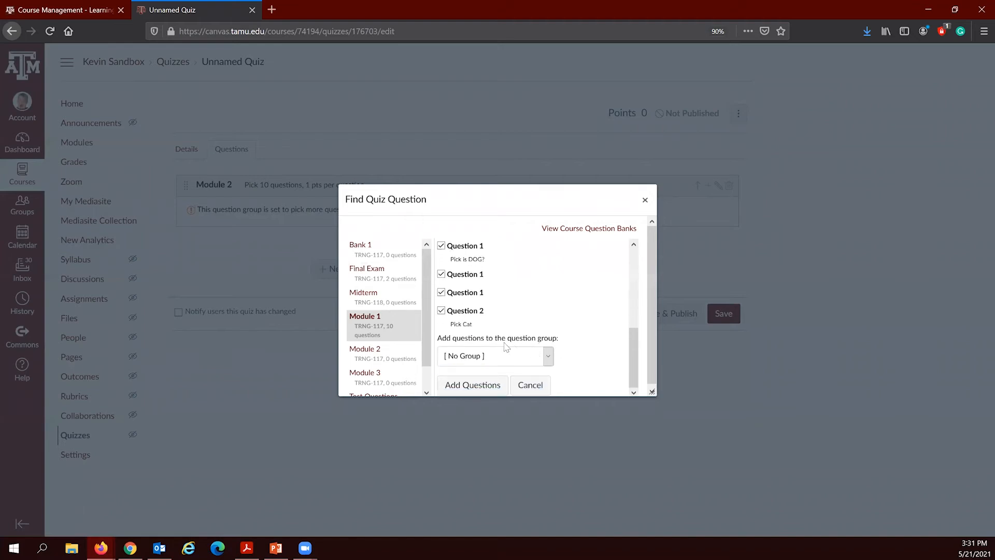
pyautogui.click(467, 355)
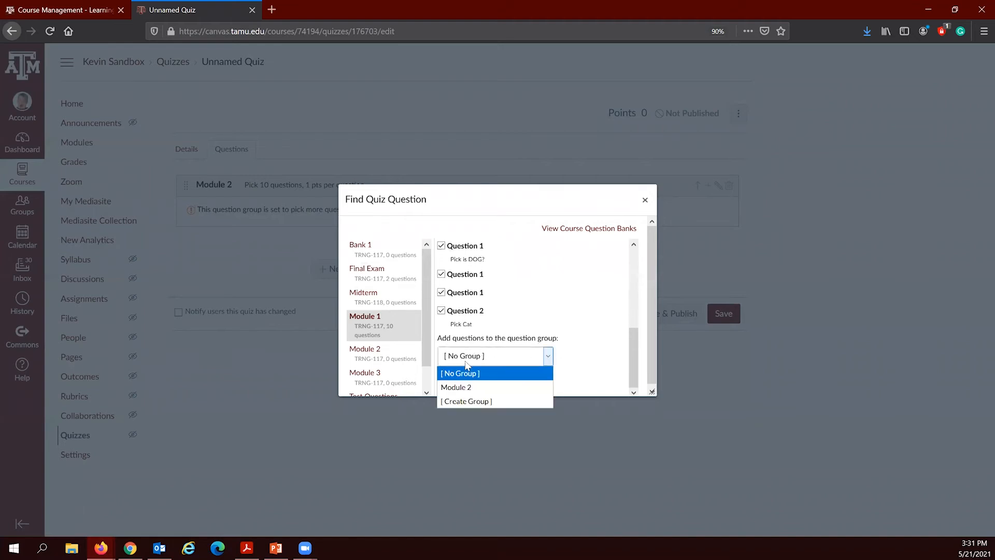
pyautogui.click(470, 387)
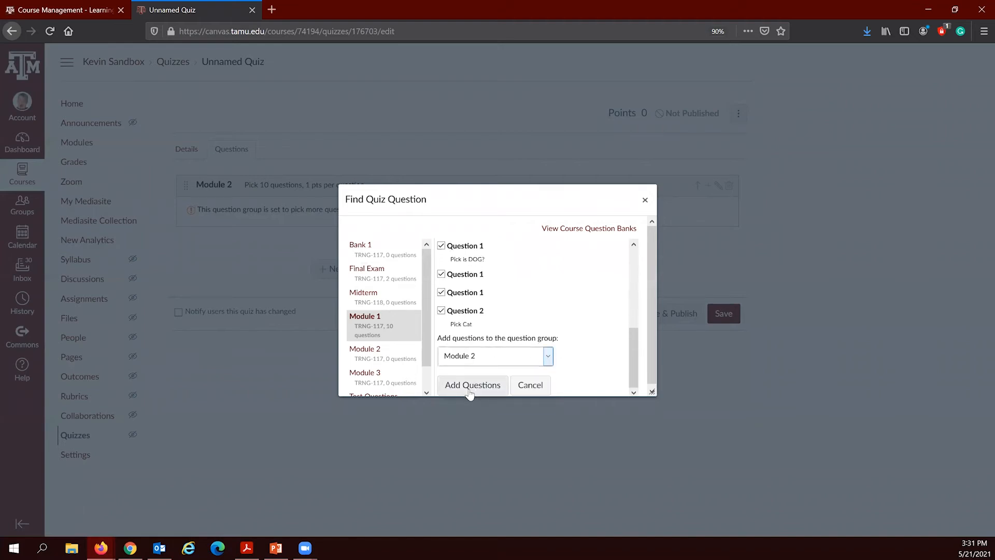
pyautogui.click(472, 386)
# Step: Open the Pick Whale question for editing, look over its answers, and cancel without changing it
pyautogui.scroll(15, 404, 205)
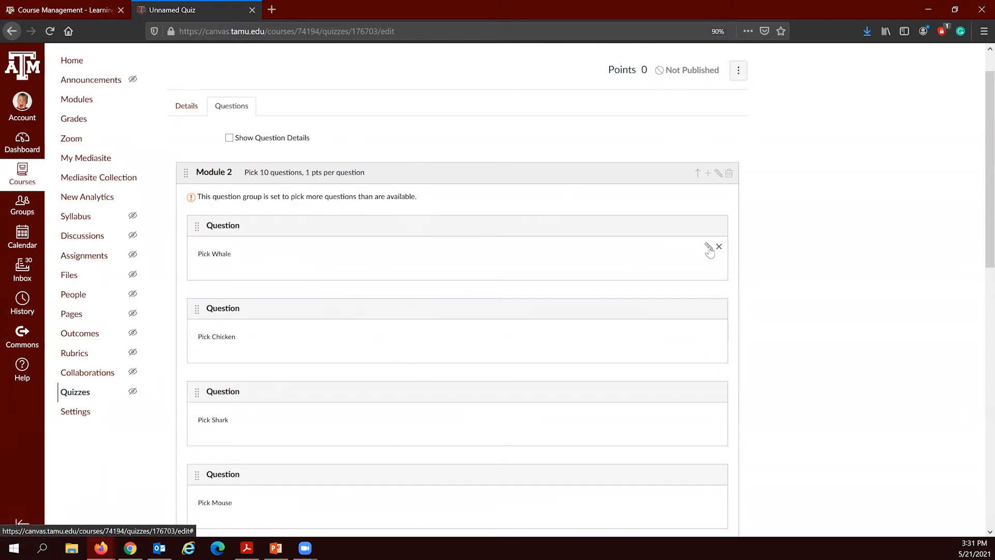
pyautogui.click(709, 249)
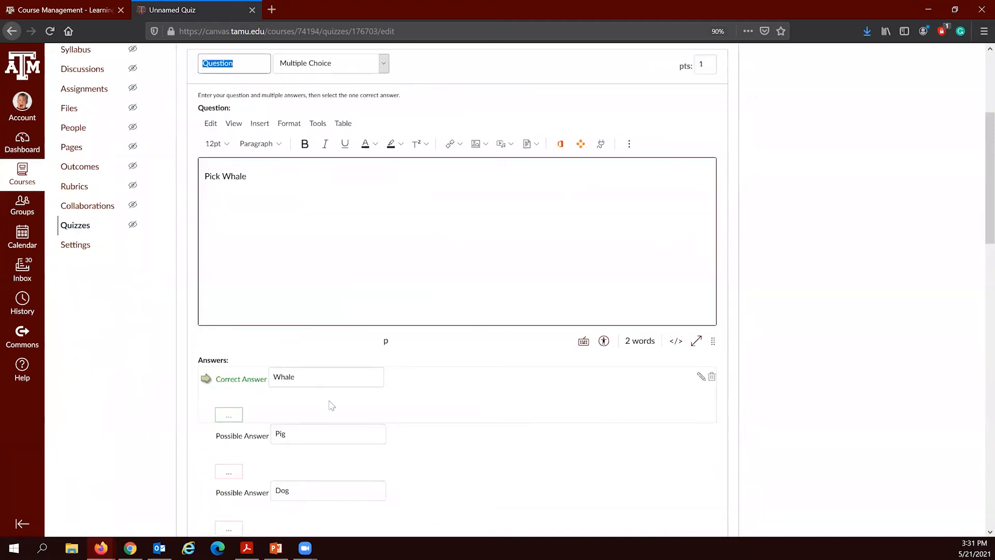
pyautogui.scroll(-5, 328, 404)
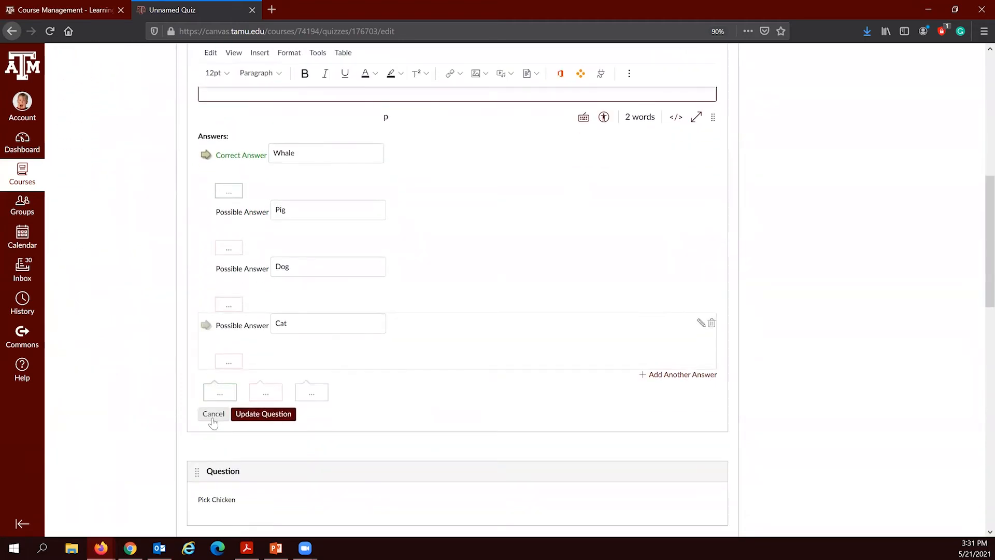
pyautogui.click(213, 416)
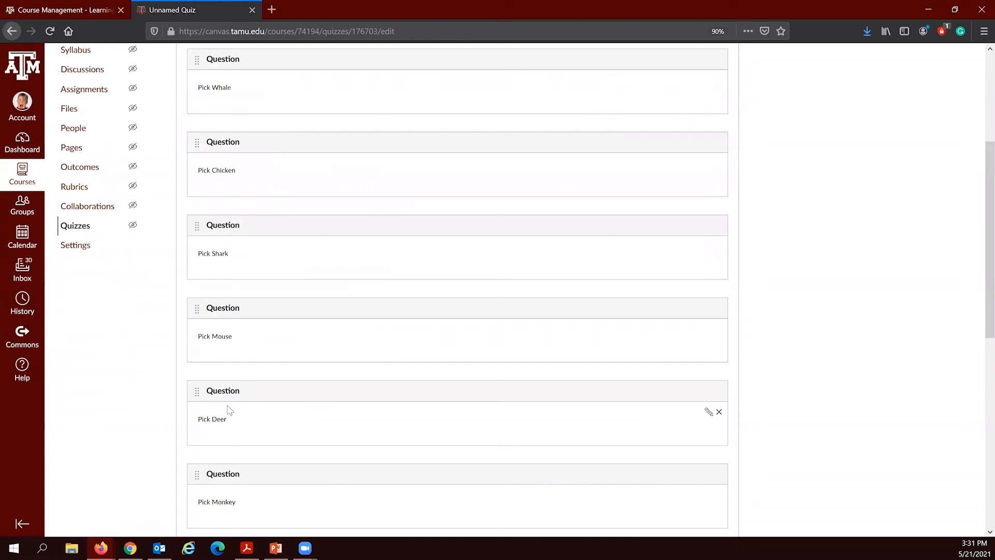
# Step: Create a question group named Module 3 below Module 2 that picks 10 questions at 1 point each
pyautogui.scroll(-9, 226, 409)
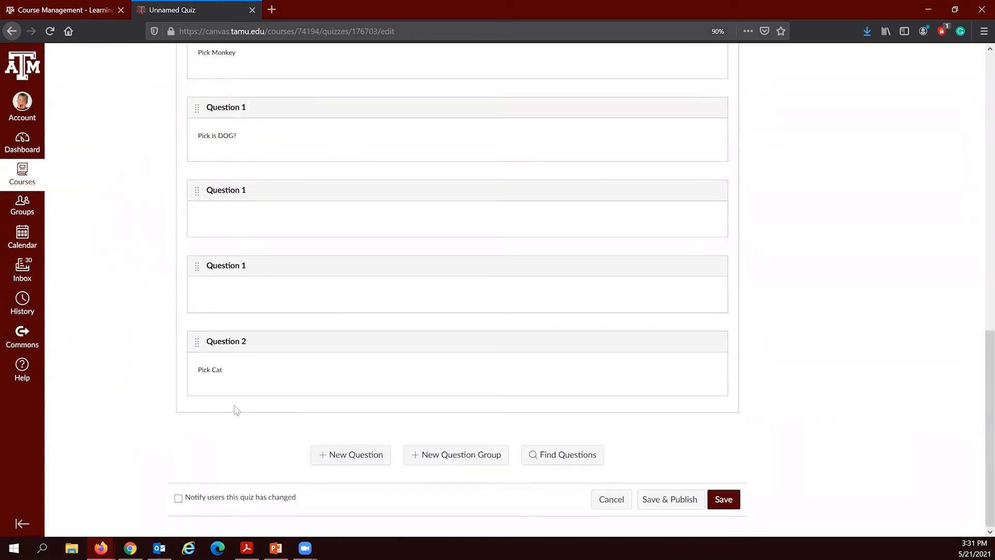
pyautogui.click(447, 455)
pyautogui.click(246, 443)
pyautogui.doubleClick(246, 443)
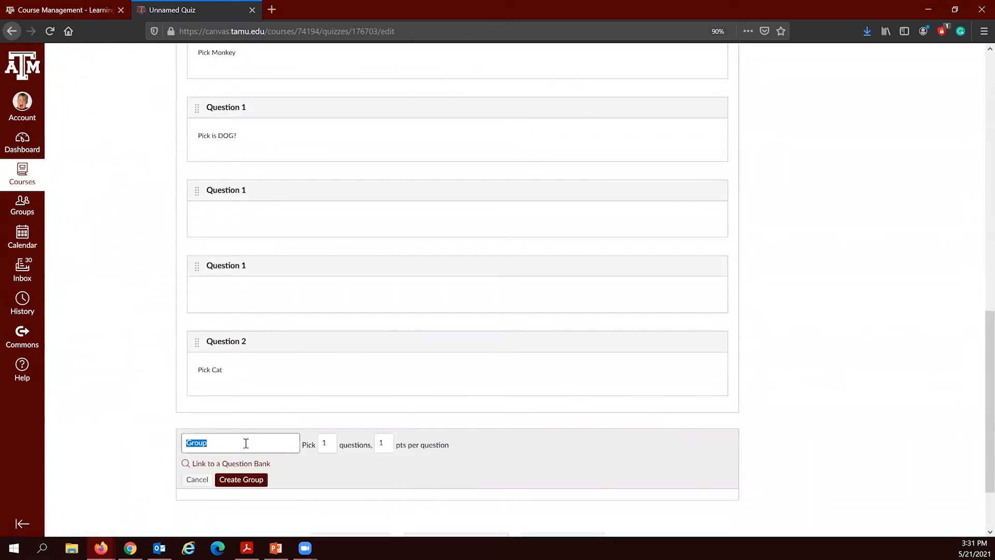
pyautogui.write('Module 3')
pyautogui.press('Tab')
pyautogui.write('10')
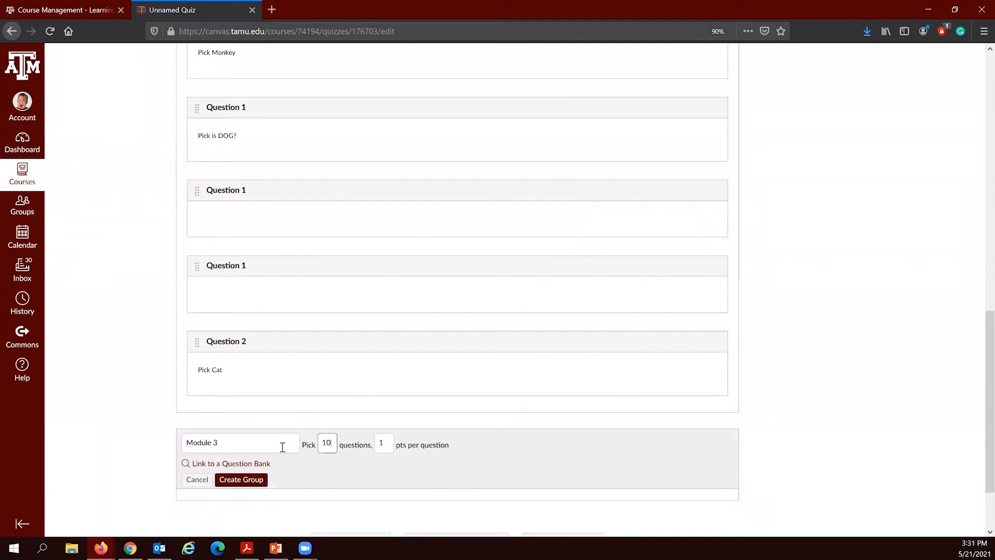
pyautogui.click(231, 481)
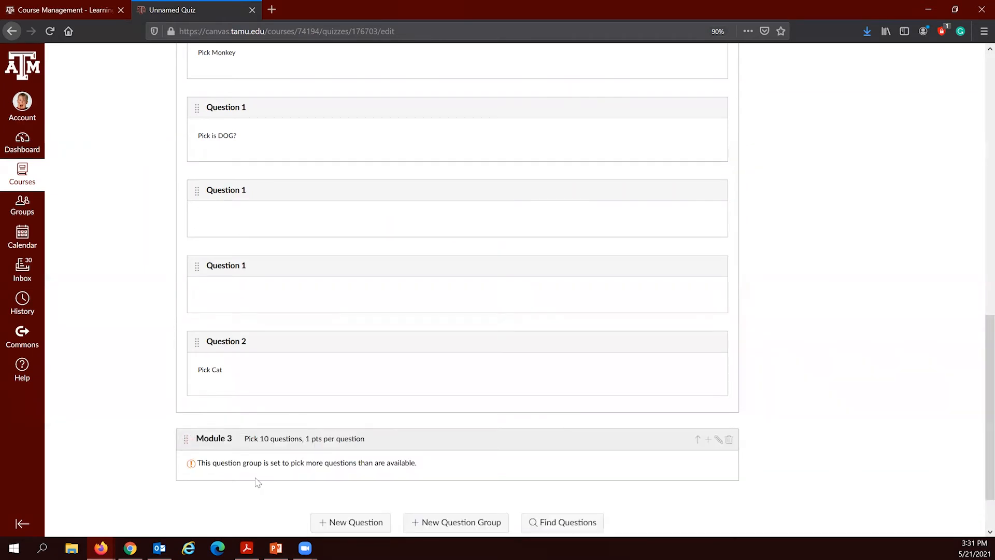
# Step: Start a new multiple choice question named 1 with the question text "Pick WHALE"
pyautogui.scroll(-2, 332, 474)
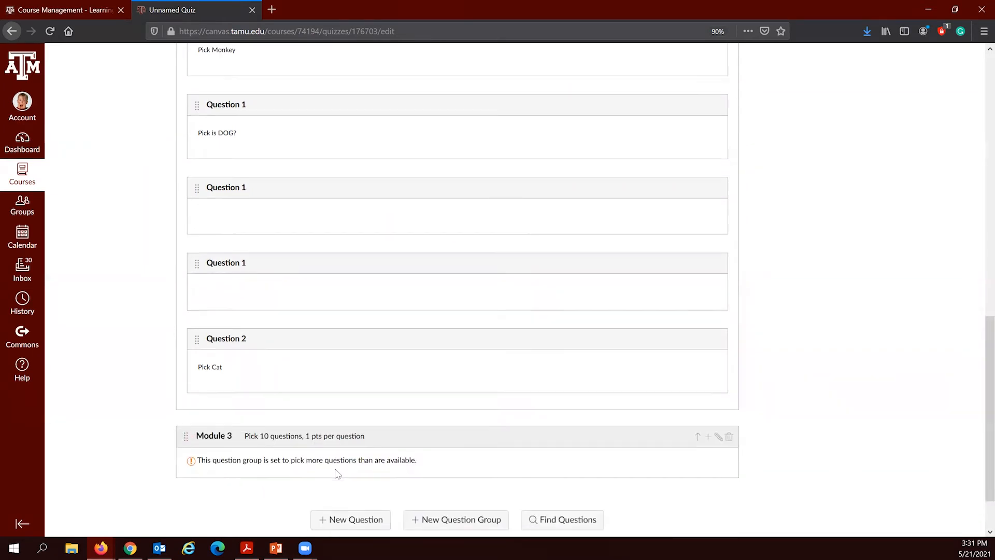
pyautogui.click(350, 456)
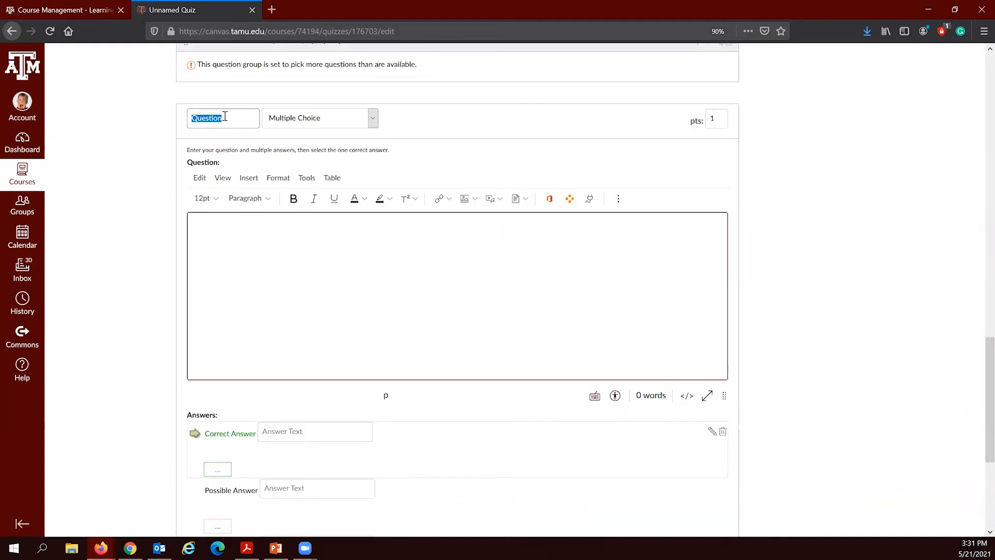
pyautogui.write('1')
pyautogui.press('BackSpace')
pyautogui.write('1')
pyautogui.click(334, 307)
pyautogui.write('Pick WHALE')
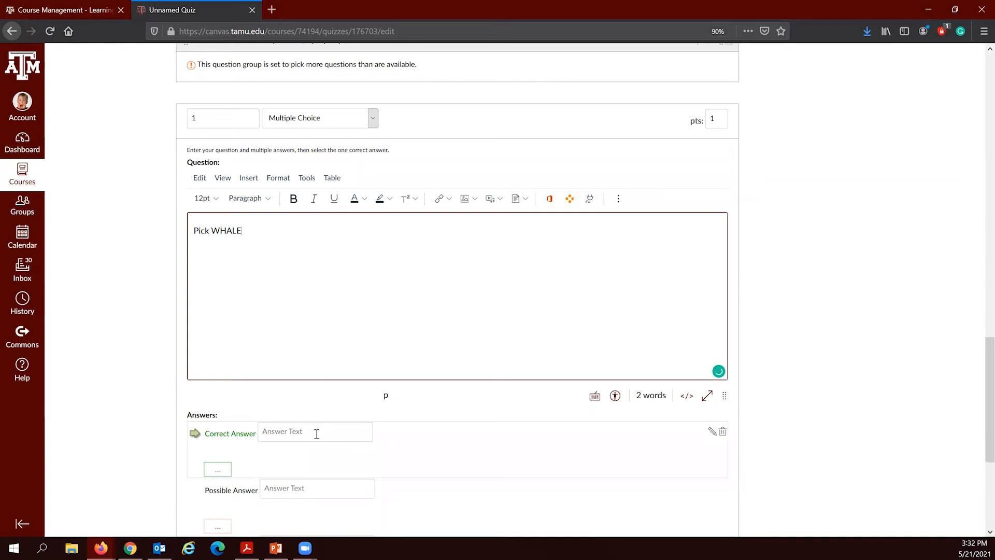
# Step: Save question 1 with Whale as the correct answer and dog and cat as possible answers, and move it into the Module 3 group
pyautogui.click(318, 434)
pyautogui.write('Whale')
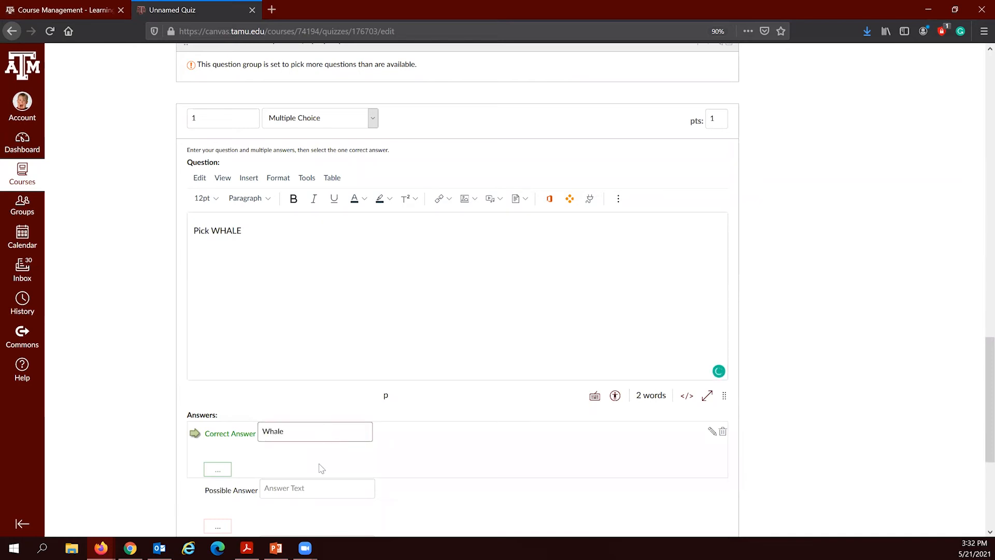
pyautogui.click(309, 484)
pyautogui.write('dog')
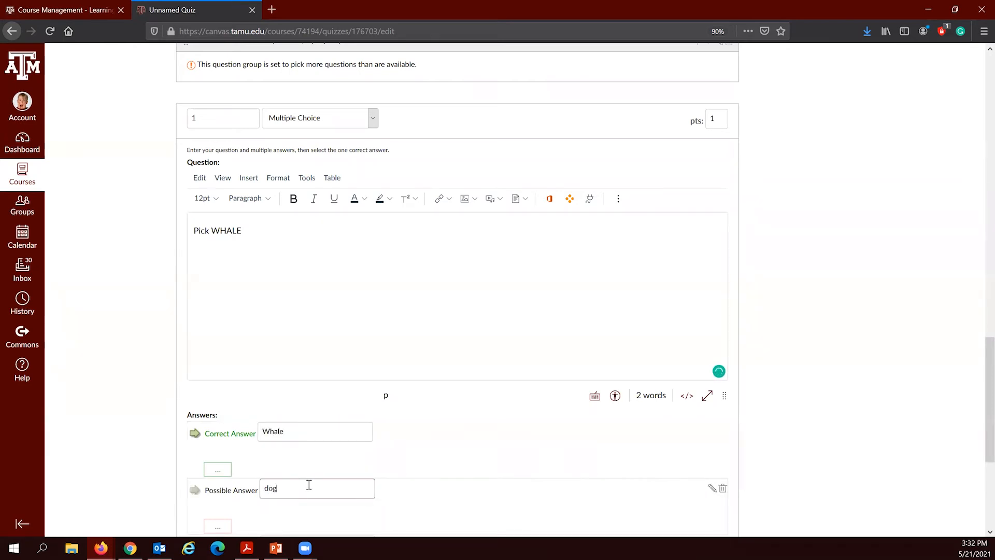
pyautogui.scroll(-3, 309, 484)
pyautogui.click(278, 377)
pyautogui.write('cat')
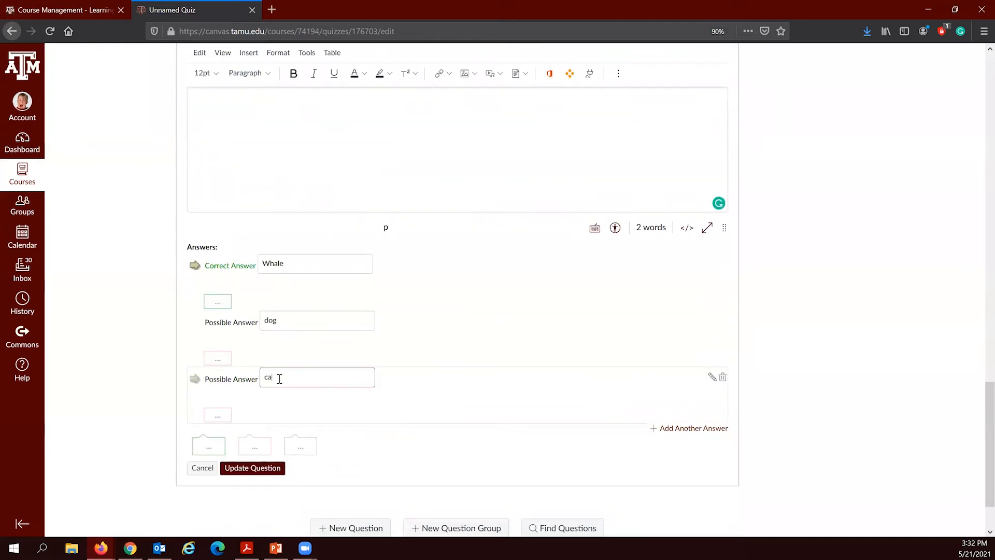
pyautogui.click(252, 467)
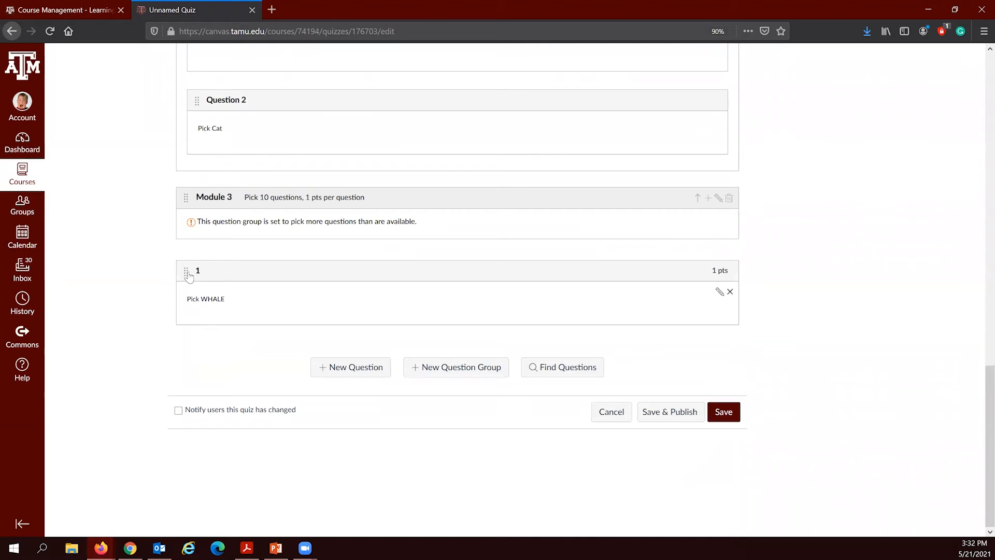
pyautogui.moveTo(186, 277); pyautogui.dragTo(192, 233)
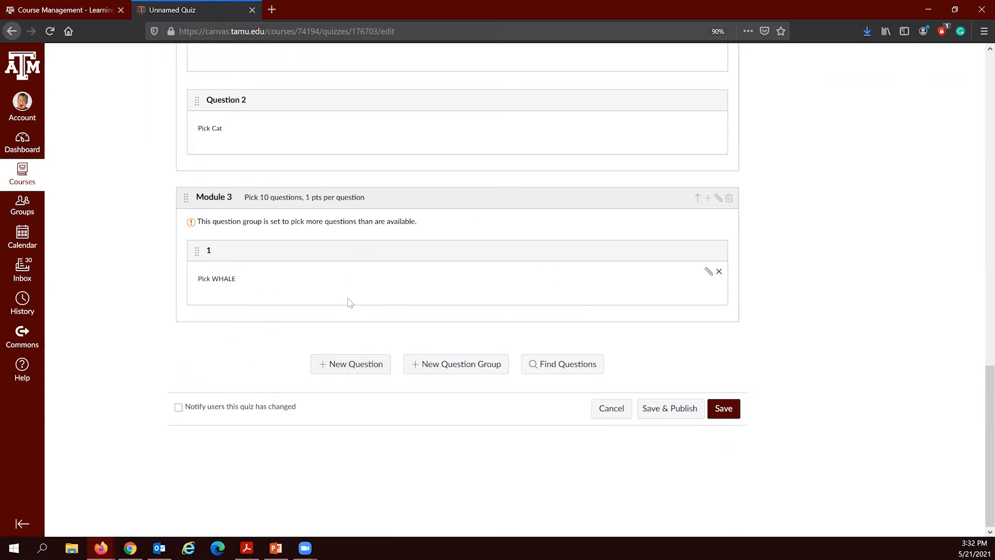
# Step: Review the questions in the Module 2 and Module 3 groups, and cancel out of the quiz editor
pyautogui.scroll(2, 358, 302)
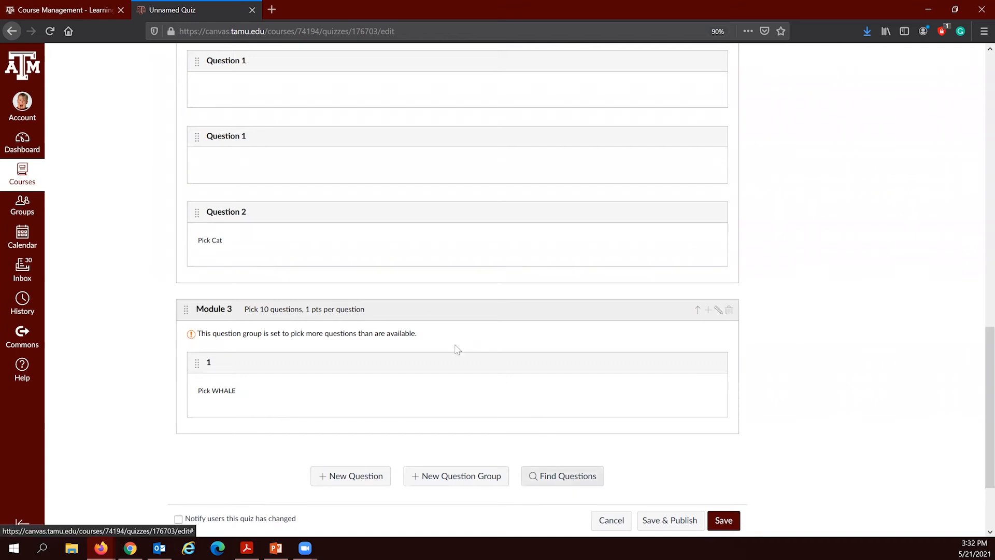
pyautogui.scroll(2, 358, 162)
pyautogui.scroll(15, 358, 162)
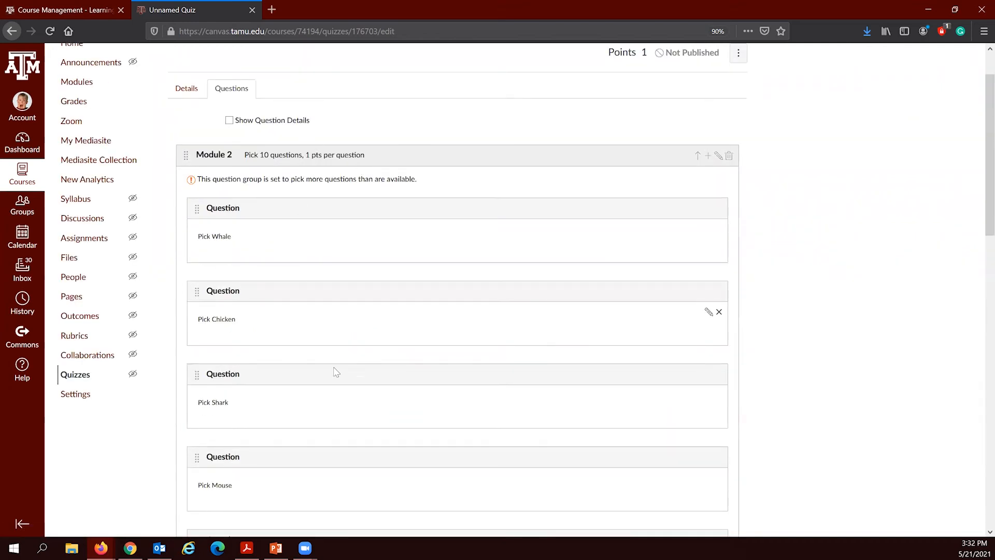
pyautogui.scroll(-4, 341, 429)
pyautogui.scroll(-4, 341, 429)
pyautogui.scroll(-7, 336, 215)
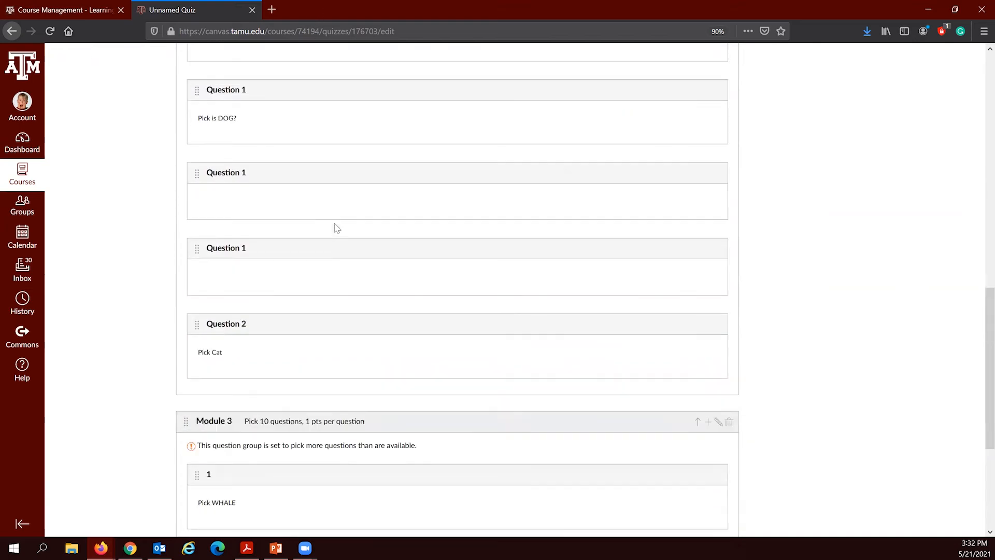
pyautogui.scroll(1, 336, 227)
pyautogui.scroll(15, 335, 227)
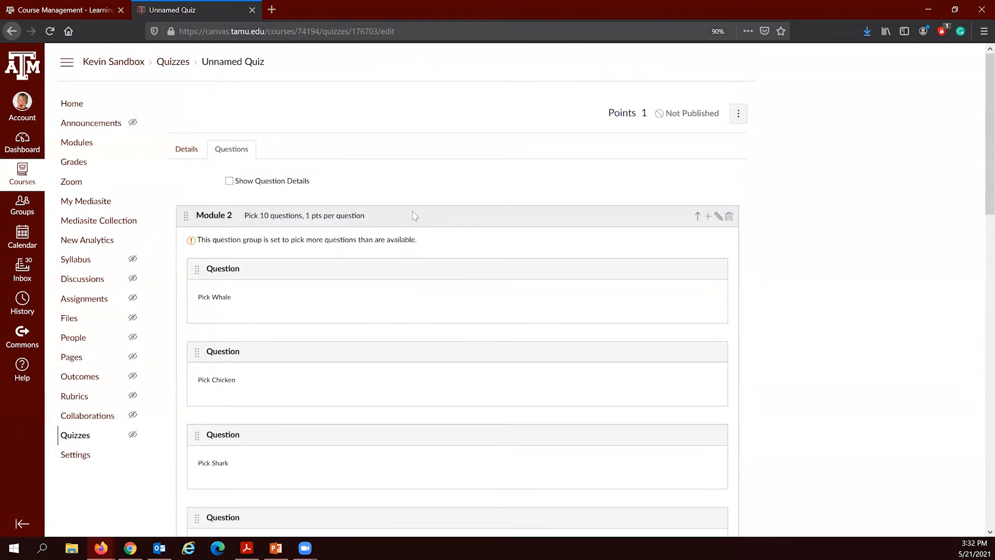
pyautogui.scroll(-15, 661, 340)
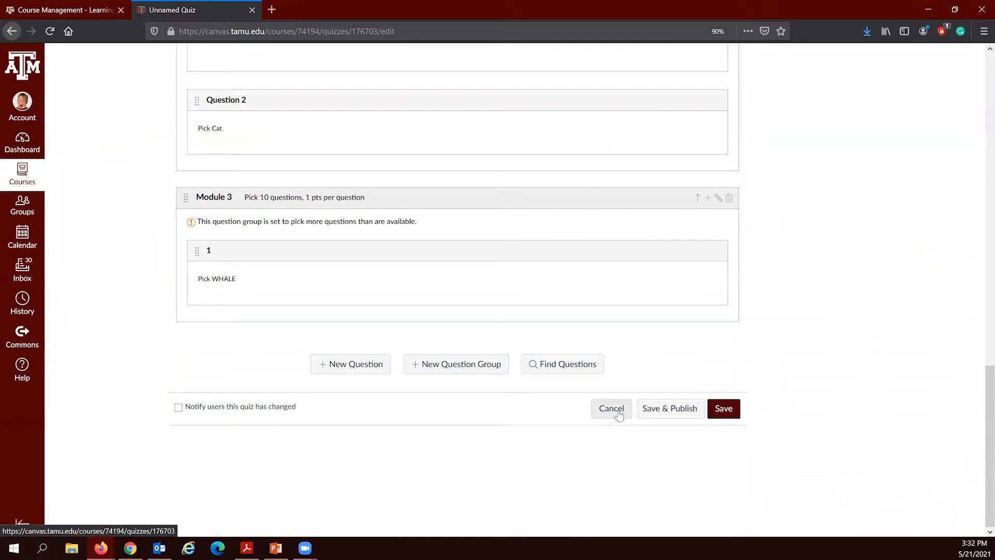
pyautogui.click(616, 413)
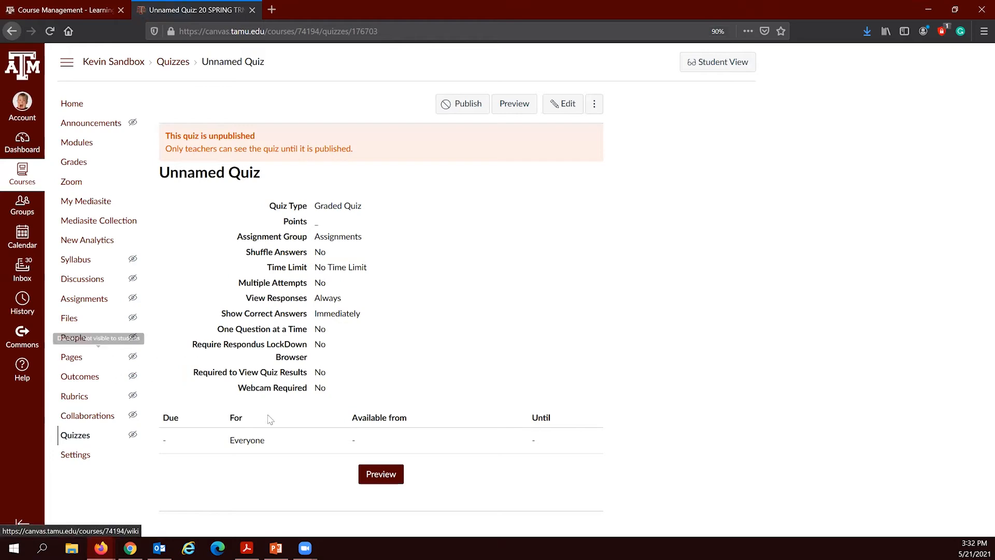
# Step: Switch to the PowerPoint slide show, go to the Question Group activity slide, and start its 5 Minute Timer video
pyautogui.click(277, 547)
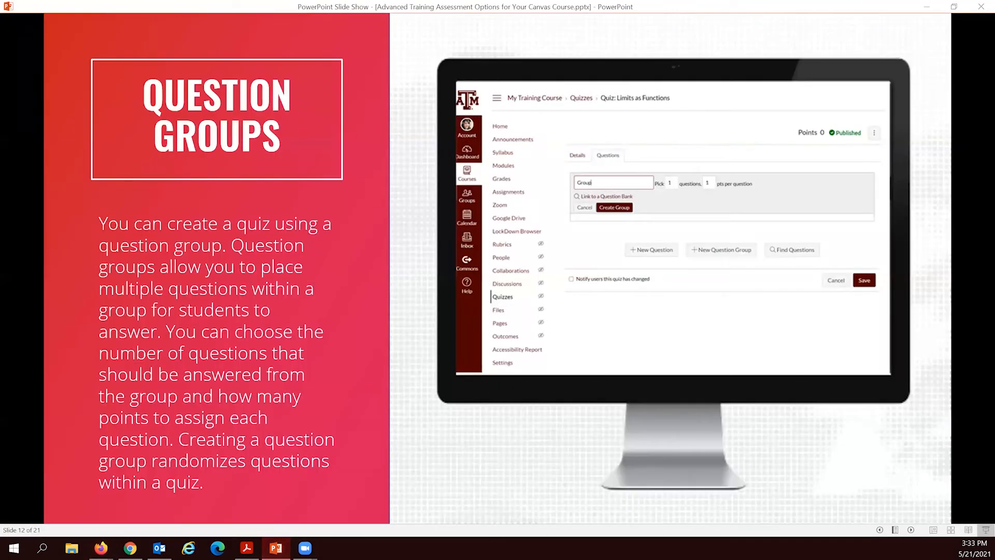
pyautogui.click(380, 278)
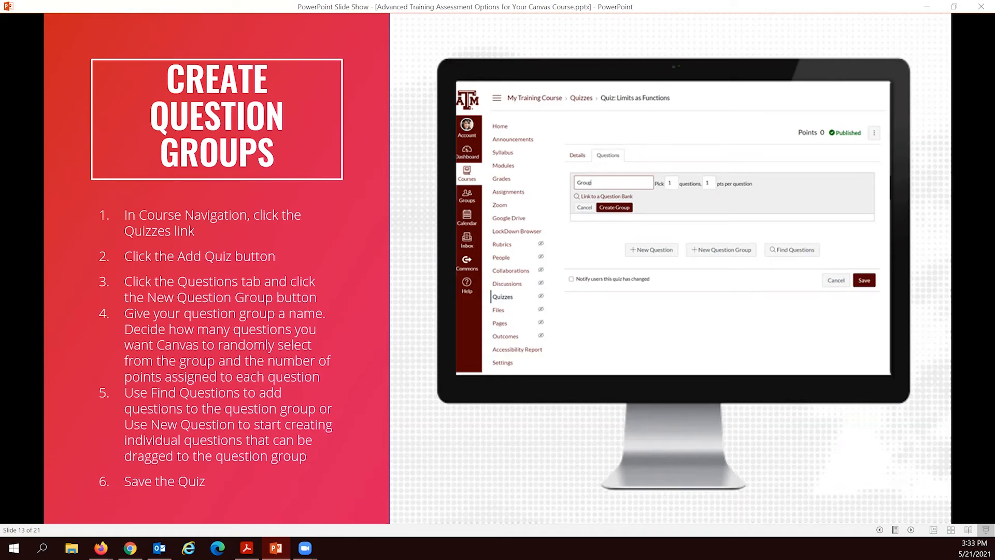
pyautogui.press('Right')
pyautogui.press('Right')
pyautogui.press('Right')
pyautogui.press('Left')
pyautogui.press('Left')
pyautogui.press('Left')
pyautogui.press('Right')
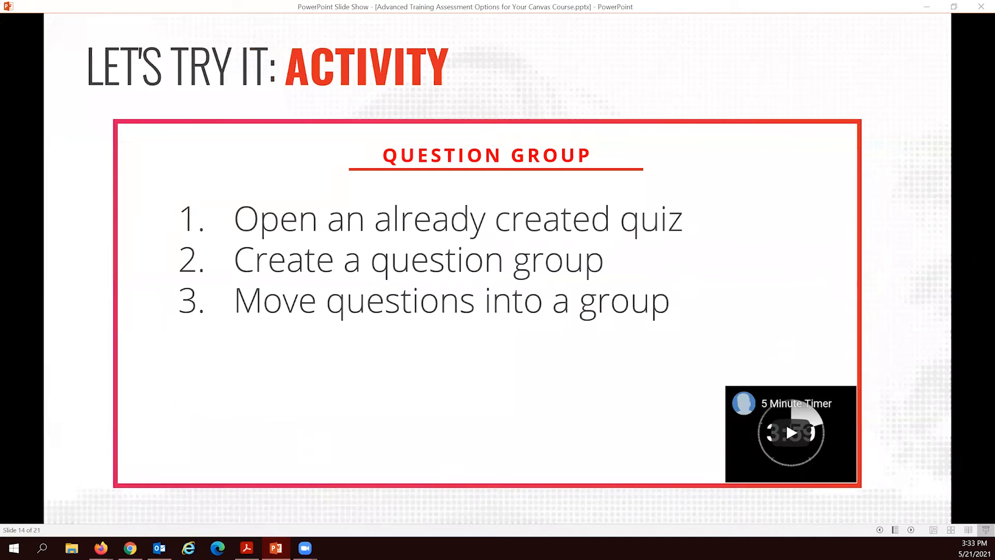
pyautogui.click(798, 441)
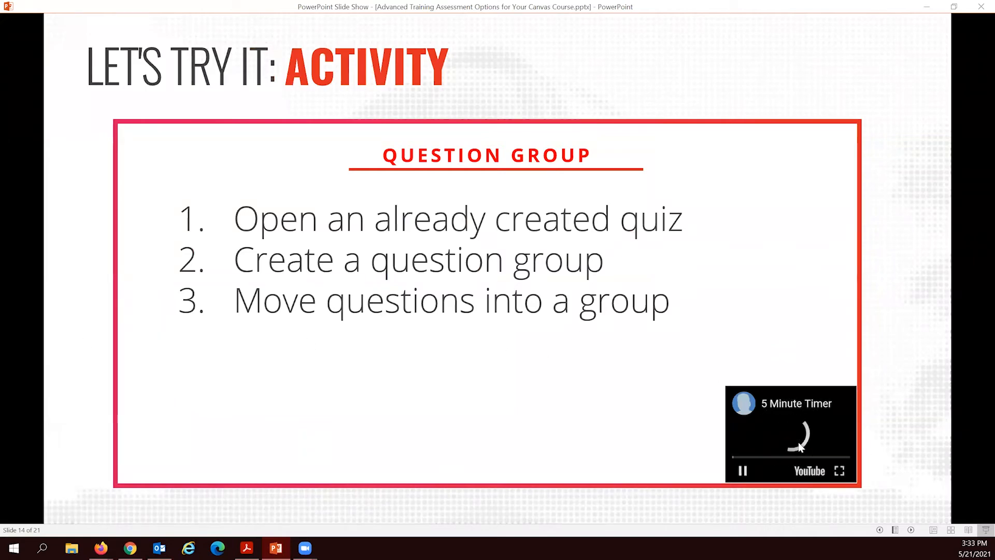
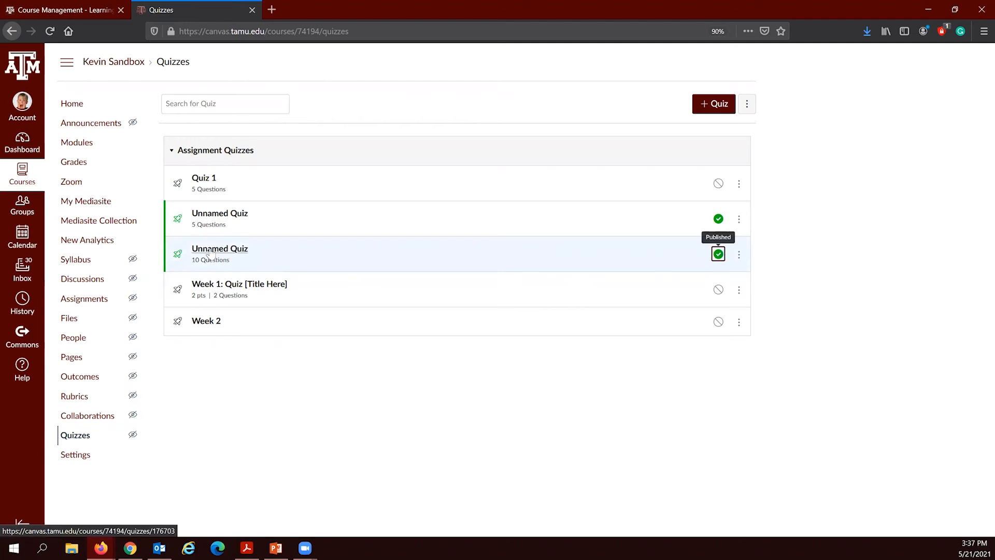
# Step: Open the Unnamed Quiz that has 10 questions in the Canvas quiz list, unpublish it, and publish it again
pyautogui.click(211, 254)
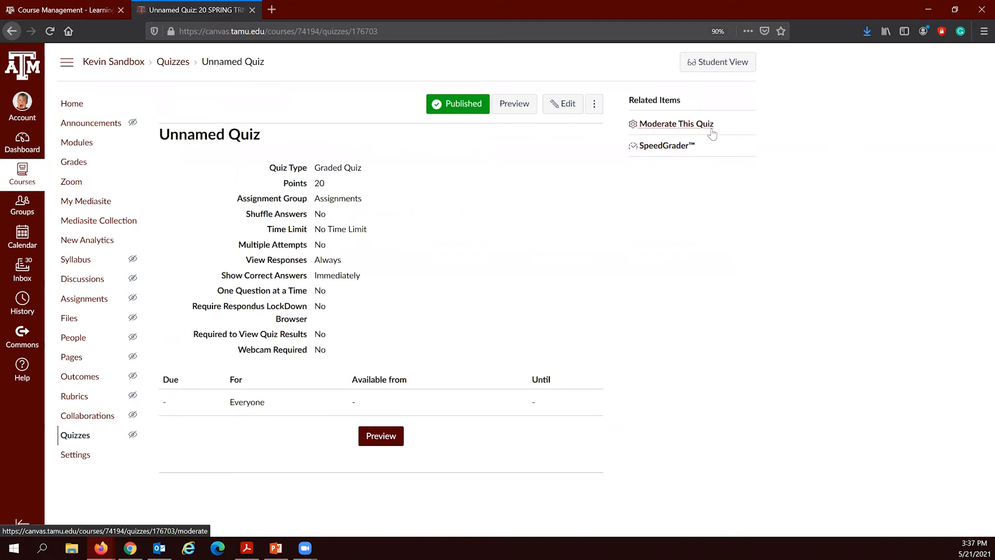
pyautogui.click(449, 105)
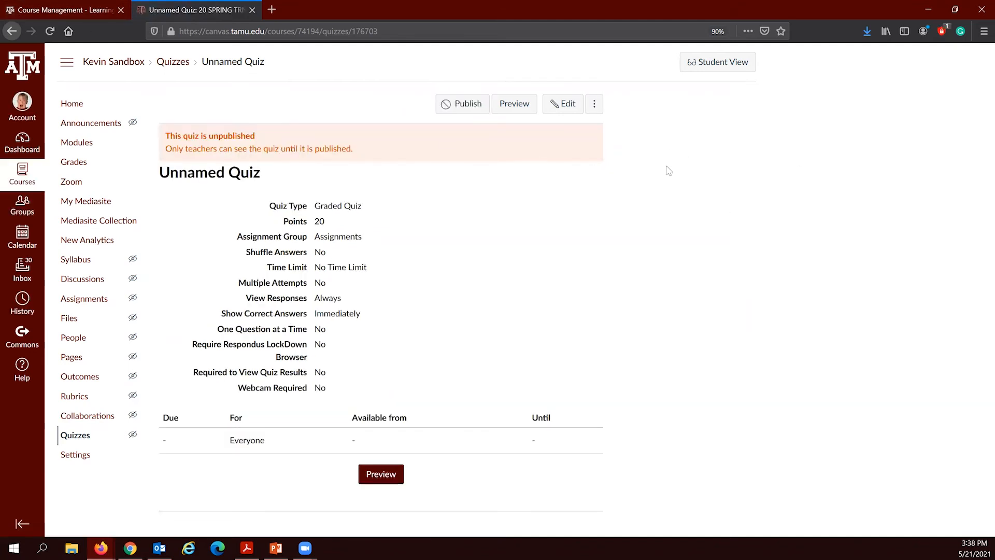
pyautogui.click(455, 106)
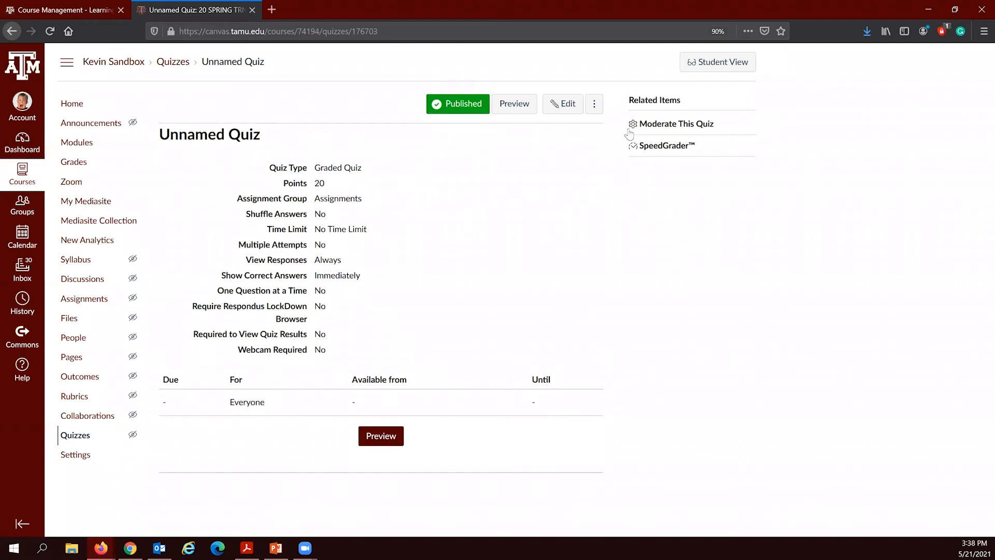
# Step: Open the Moderate Quiz page for the Unnamed Quiz, view the first student's extension options, and close them without changes
pyautogui.click(653, 125)
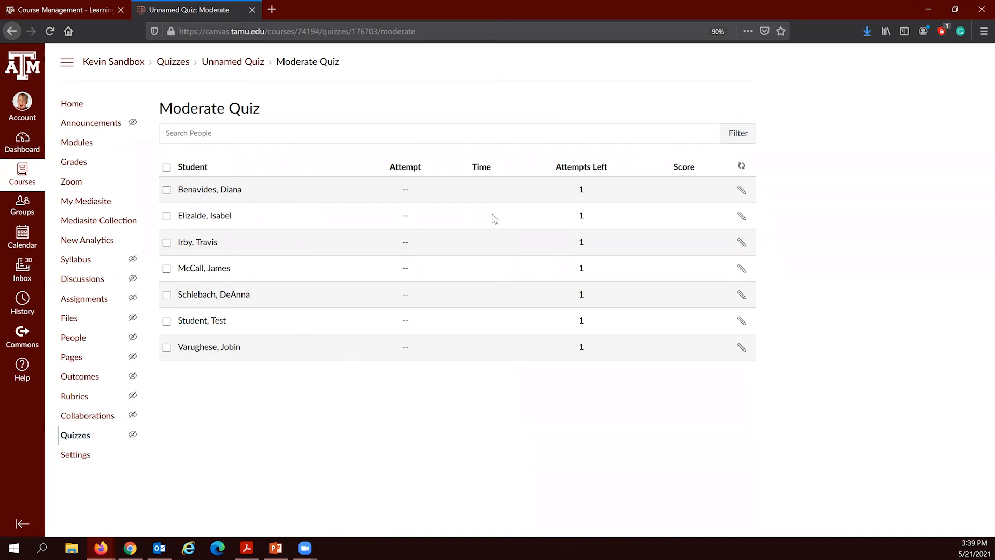
pyautogui.click(741, 192)
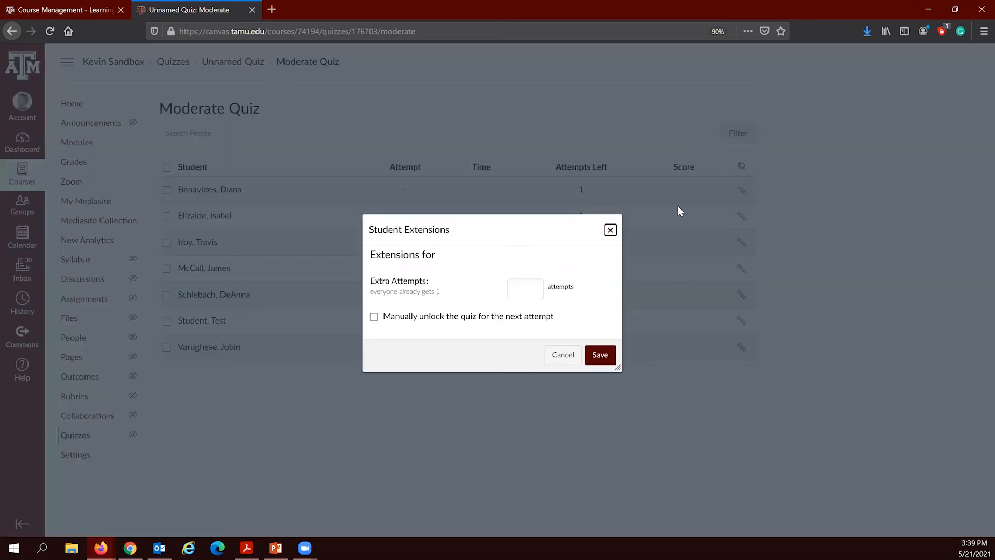
pyautogui.click(610, 231)
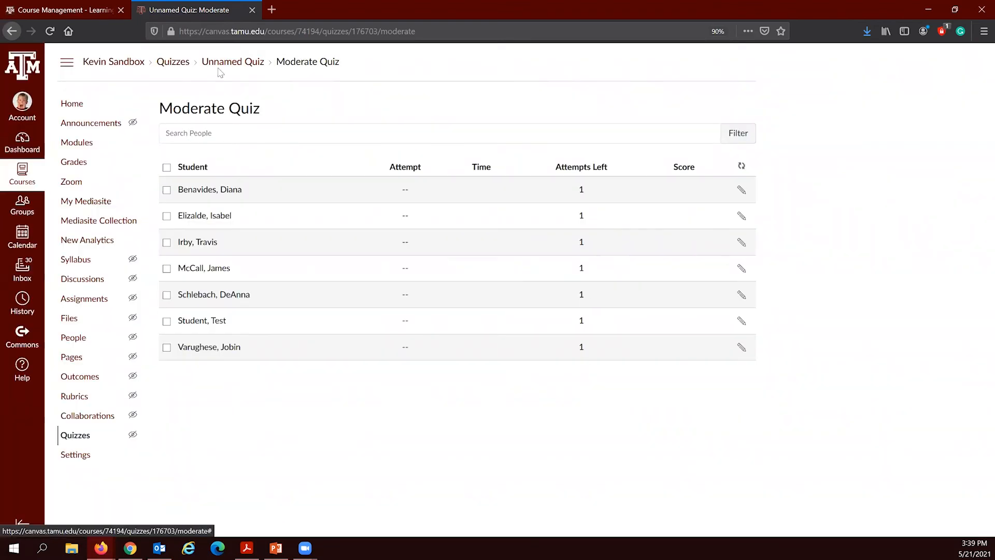
# Step: Edit the Unnamed Quiz to have a time limit of 60 minutes and save it
pyautogui.click(220, 63)
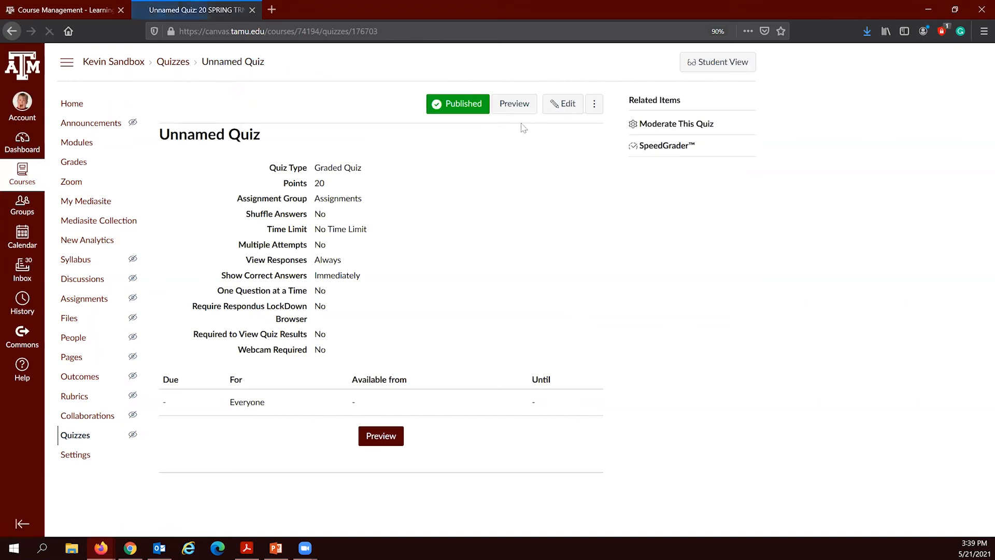
pyautogui.click(562, 104)
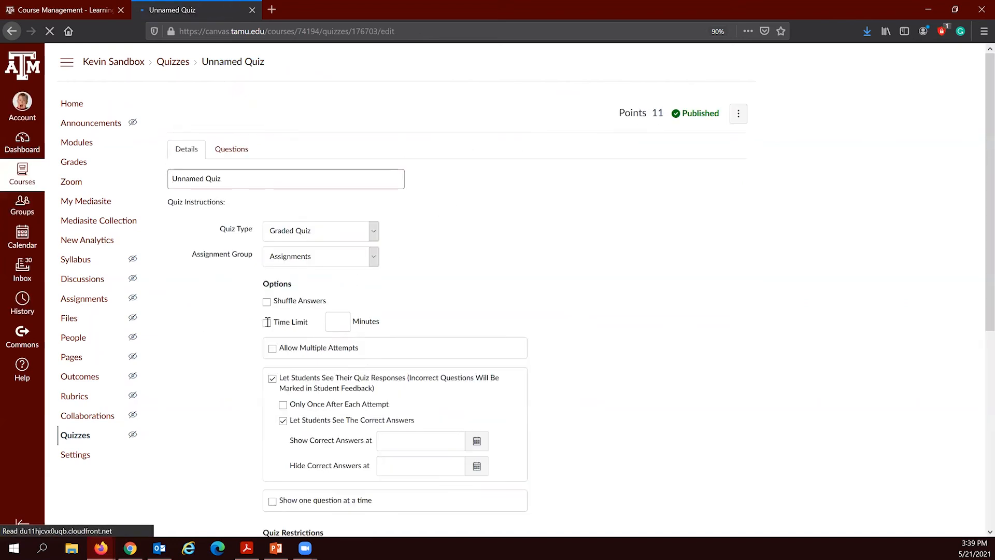
pyautogui.scroll(-4, 270, 332)
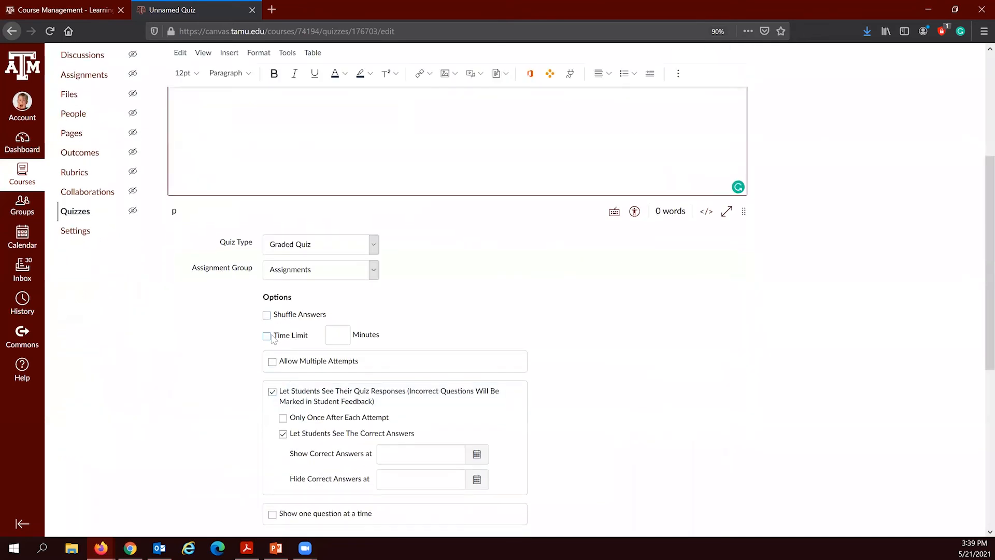
pyautogui.click(271, 336)
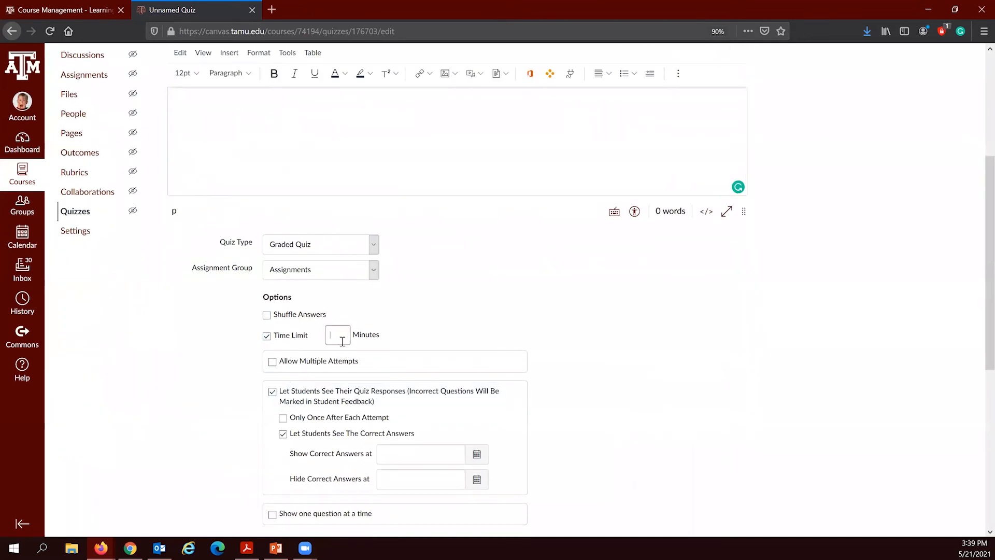
pyautogui.write('60')
pyautogui.scroll(-6, 471, 417)
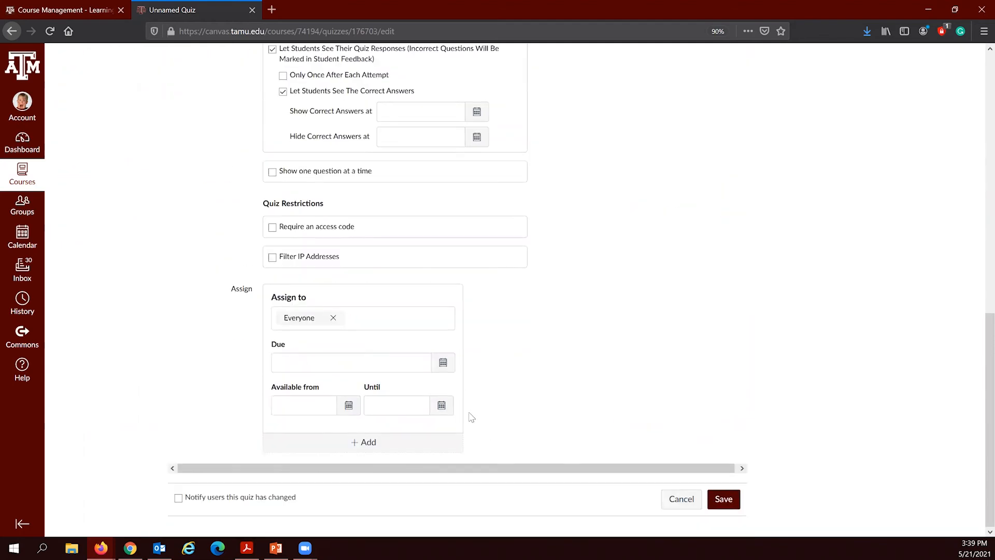
pyautogui.click(725, 500)
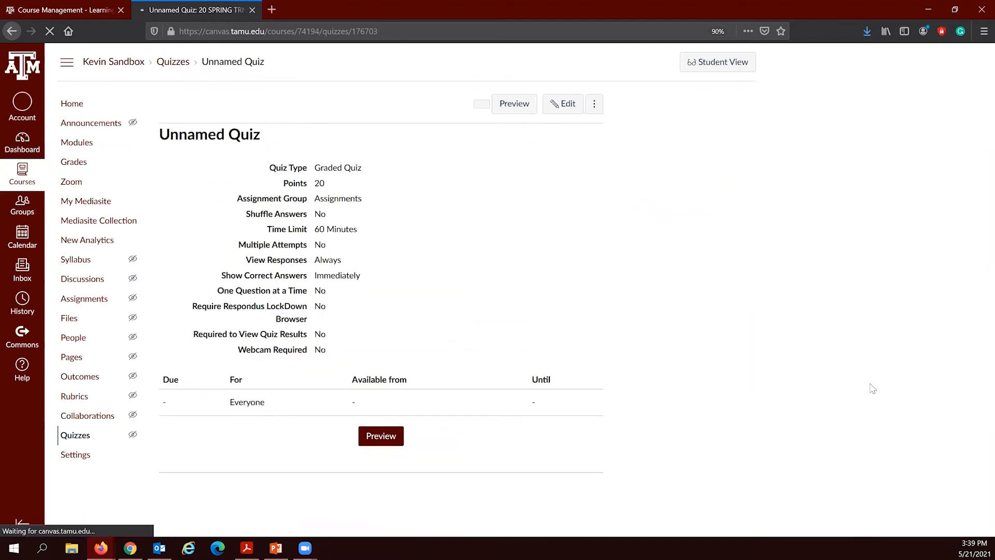
# Step: Moderate the quiz to grant the first listed student 1 extra attempt and 30 extra minutes on every attempt, and save the extension
pyautogui.click(660, 124)
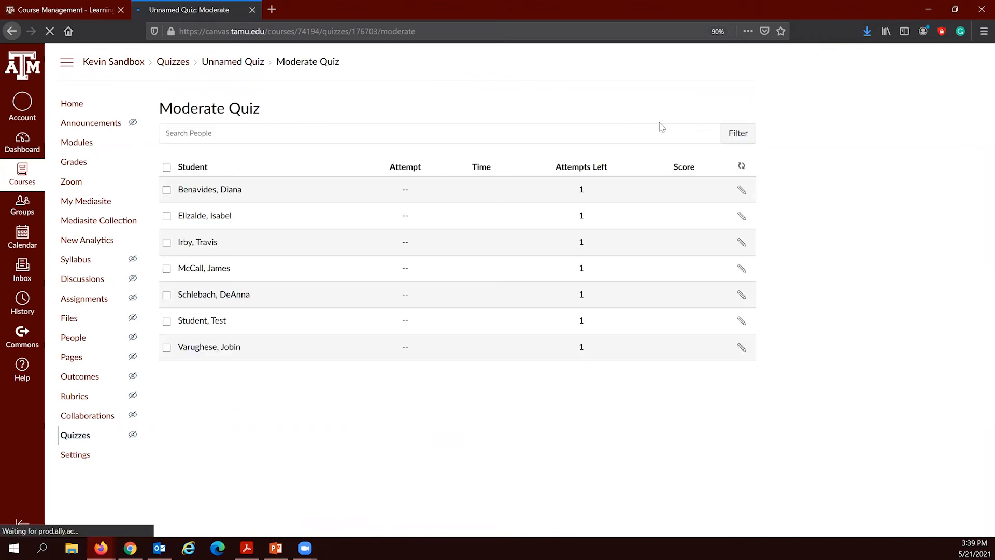
pyautogui.click(741, 191)
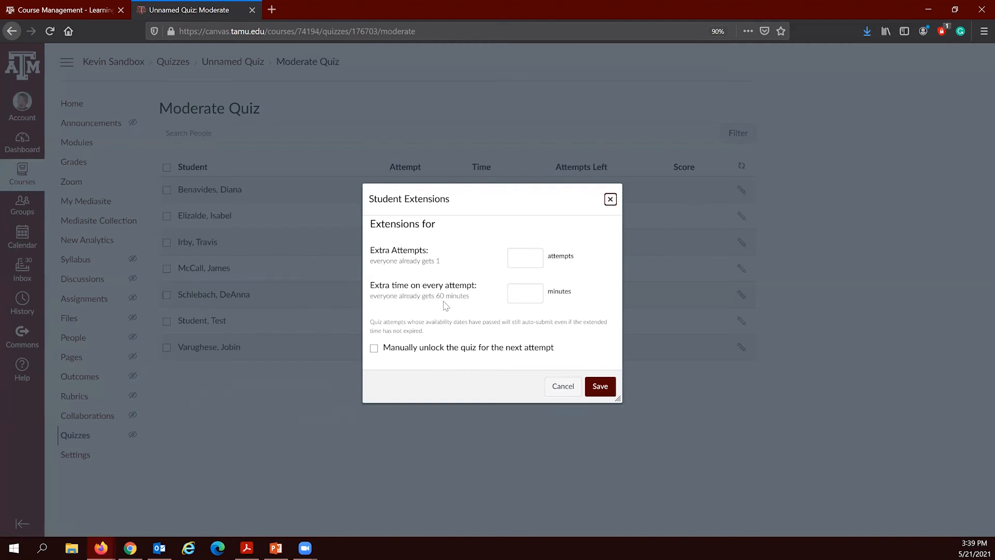
pyautogui.click(518, 291)
pyautogui.write('30')
pyautogui.click(581, 291)
pyautogui.click(526, 257)
pyautogui.write('1')
pyautogui.moveTo(529, 291); pyautogui.dragTo(501, 292)
pyautogui.click(597, 390)
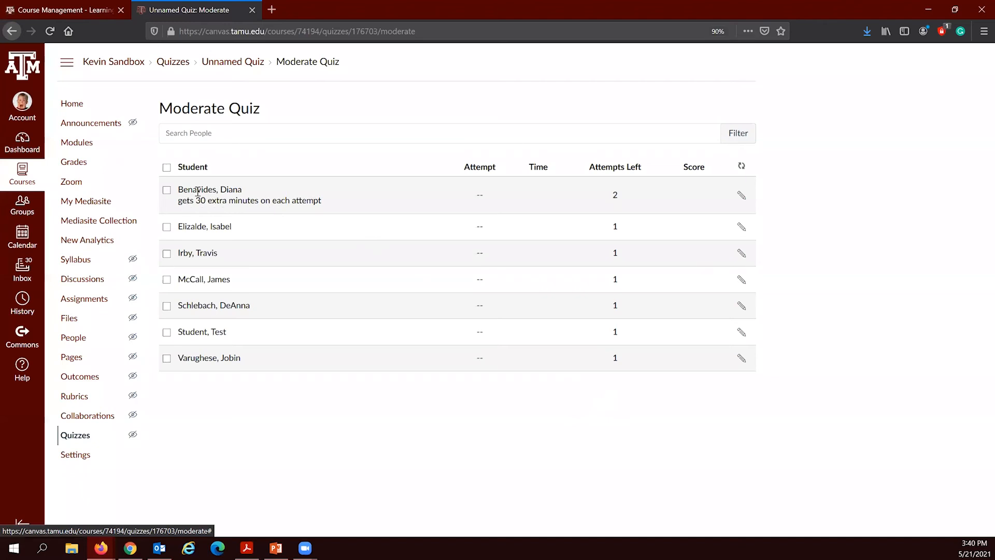
# Step: Highlight the first student's extra time note and remaining attempts on the Moderate Quiz page
pyautogui.moveTo(178, 201); pyautogui.dragTo(257, 203)
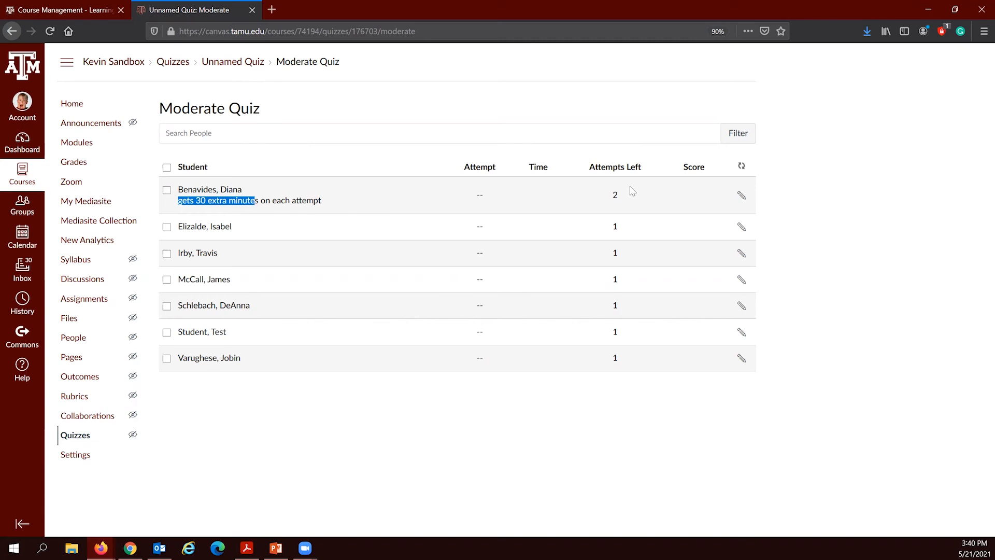
pyautogui.doubleClick(614, 195)
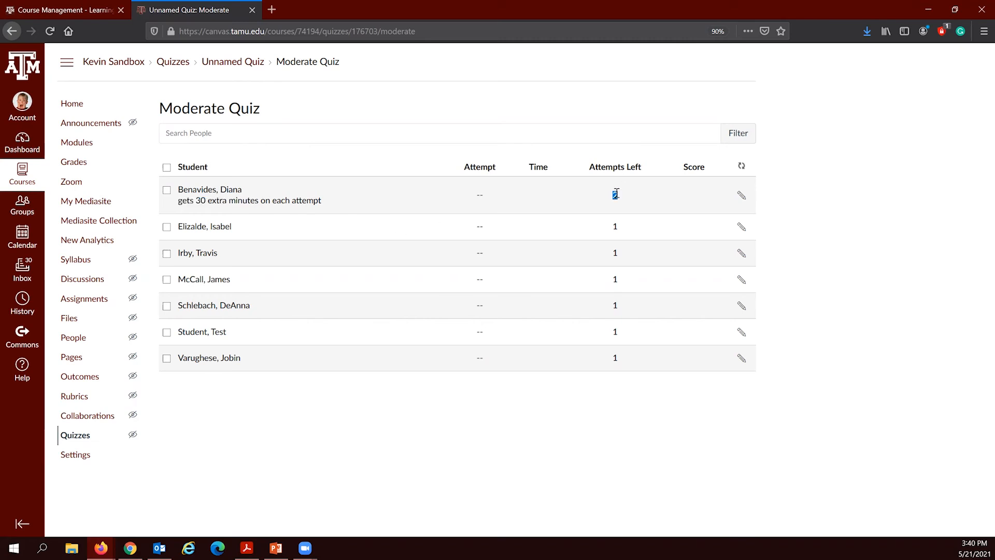
pyautogui.click(588, 275)
pyautogui.doubleClick(585, 197)
pyautogui.click(396, 214)
# Step: Switch to the PowerPoint slide show, advance to the Moderate Quiz instructions slide, and return to the Canvas window in Firefox
pyautogui.click(273, 546)
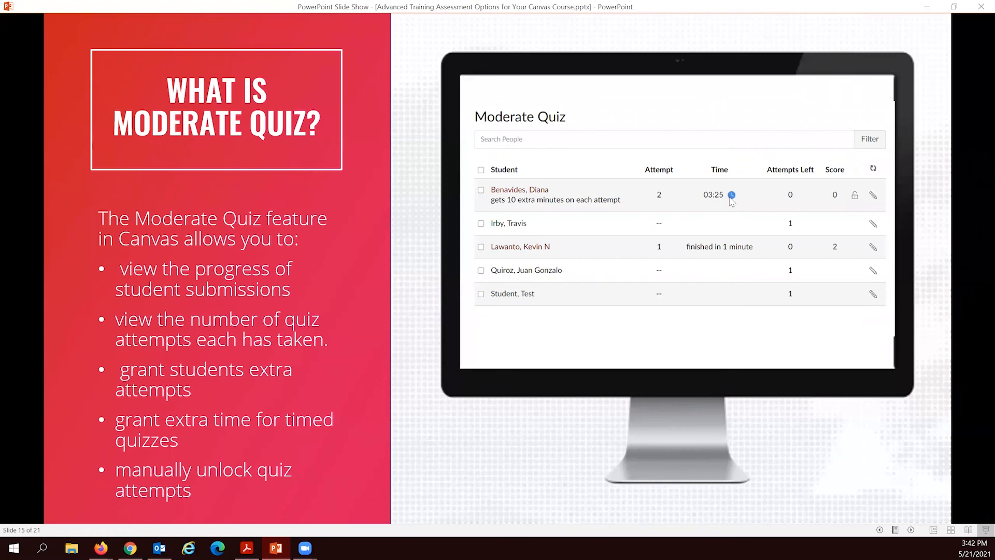
pyautogui.press('Right')
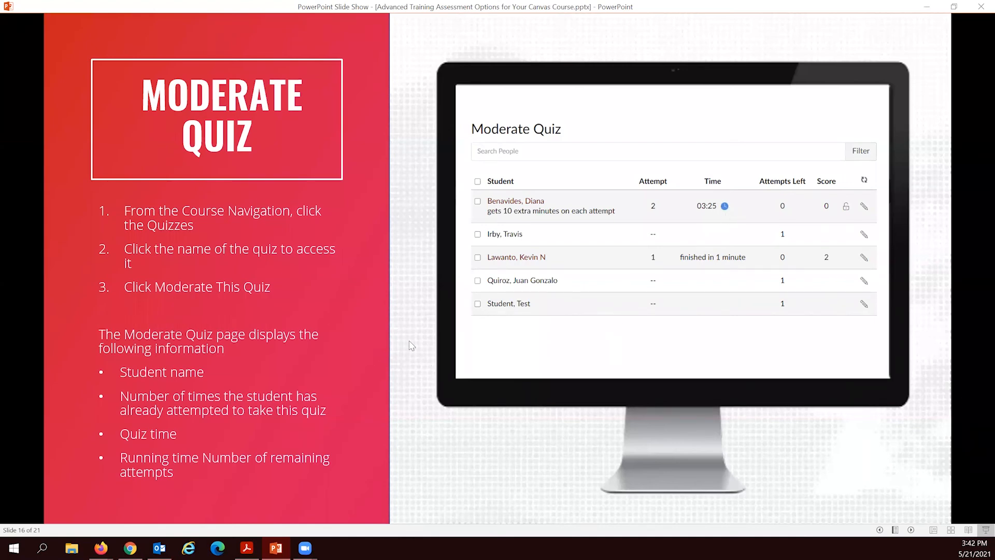
pyautogui.moveTo(101, 547)
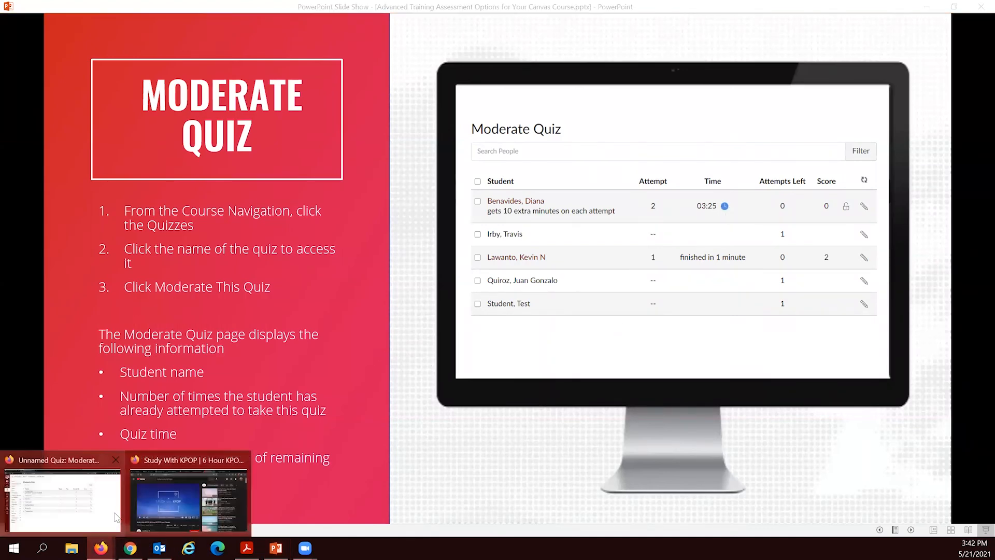
pyautogui.click(114, 516)
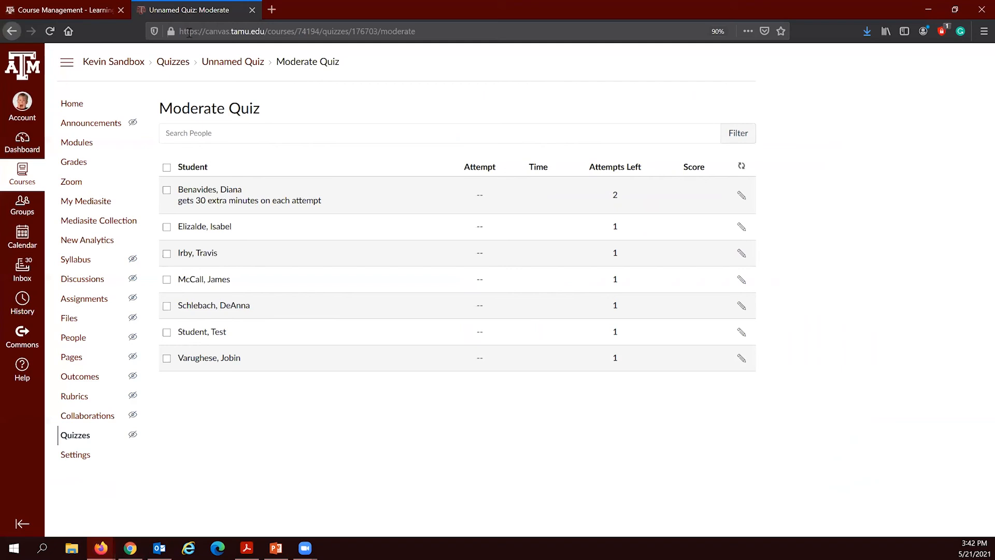
# Step: Open the Unnamed Quiz for editing and review its options, restrictions and assignment dates
pyautogui.click(230, 63)
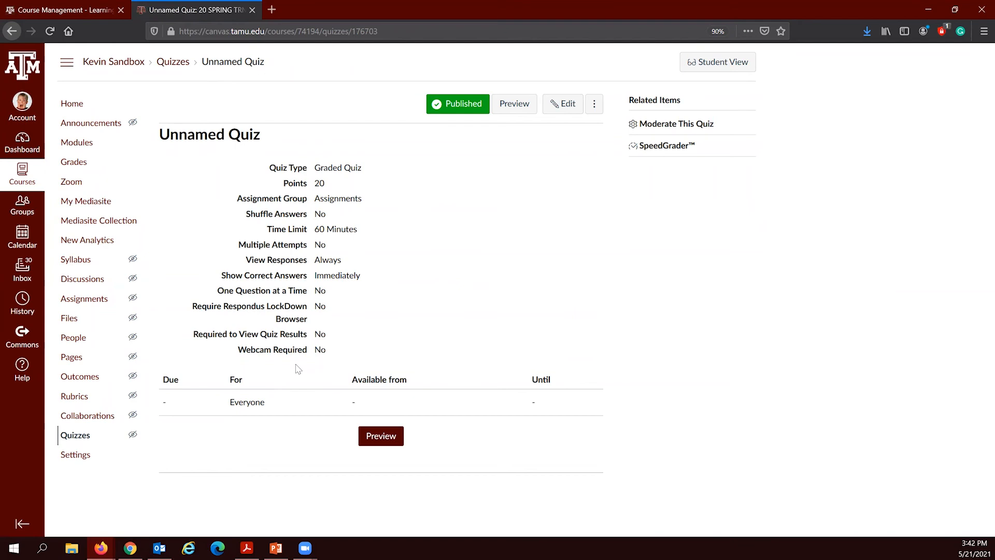
pyautogui.click(559, 105)
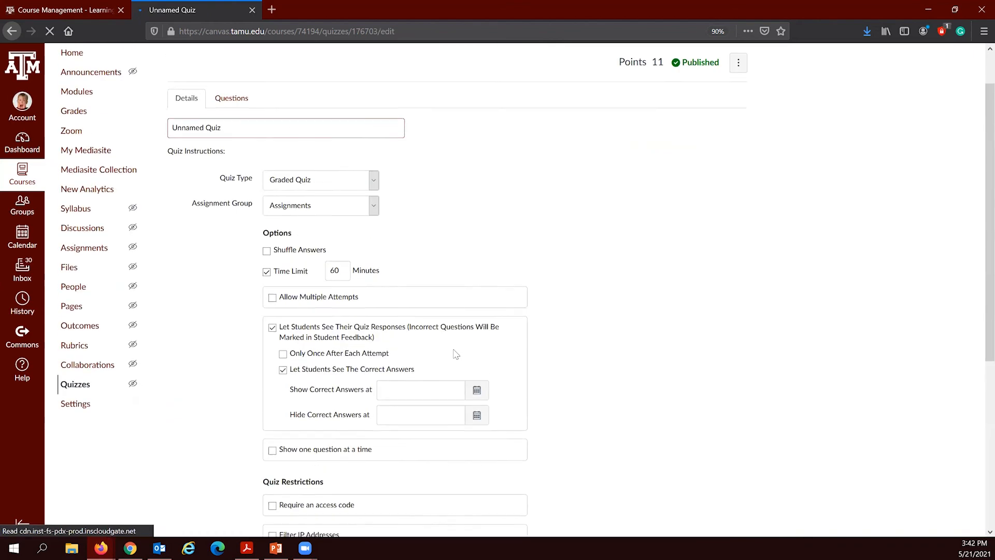
pyautogui.scroll(-5, 456, 354)
pyautogui.scroll(-5, 399, 418)
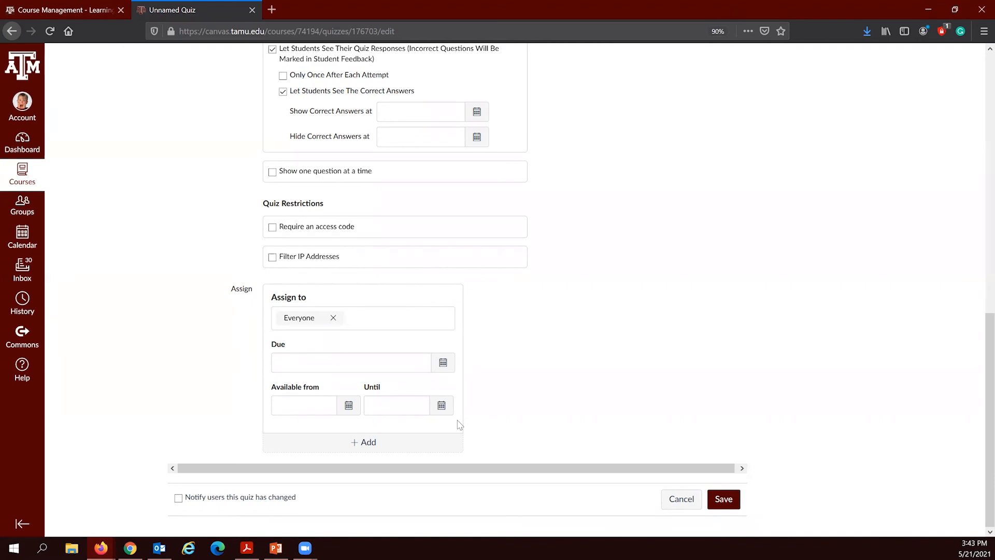
pyautogui.scroll(6, 465, 377)
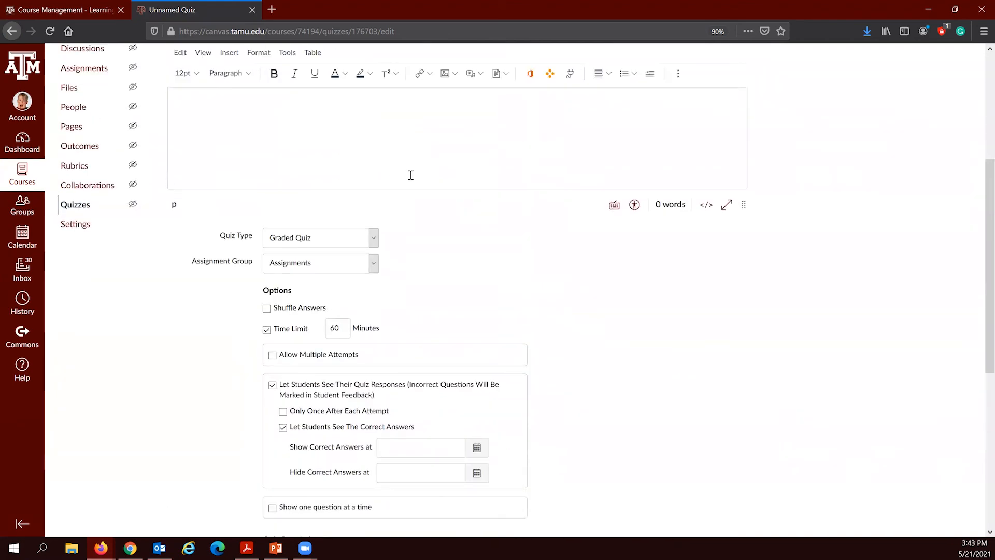
pyautogui.scroll(-6, 523, 269)
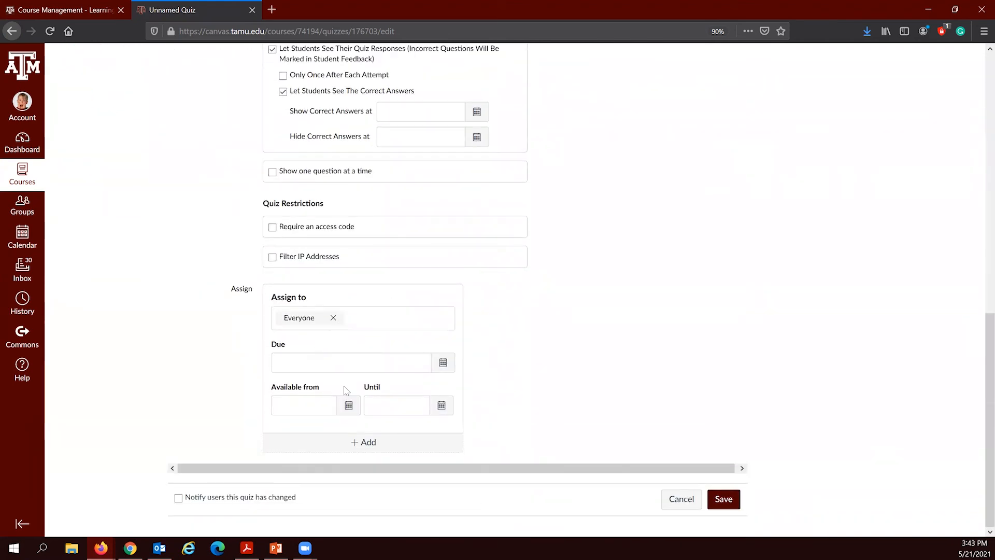
# Step: Add a second assignment block for the first listed student with a due date of May 22 11:59pm
pyautogui.click(386, 446)
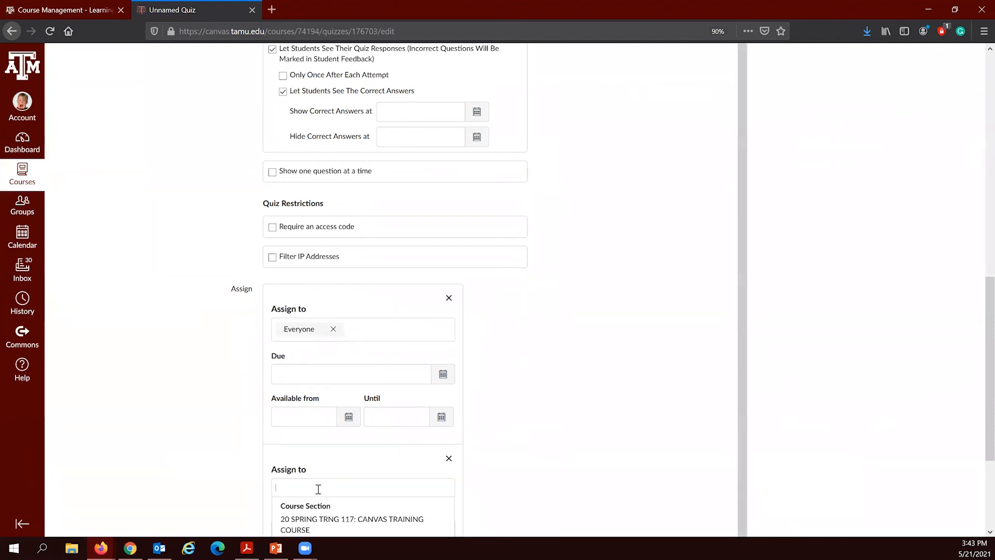
pyautogui.scroll(-2, 339, 477)
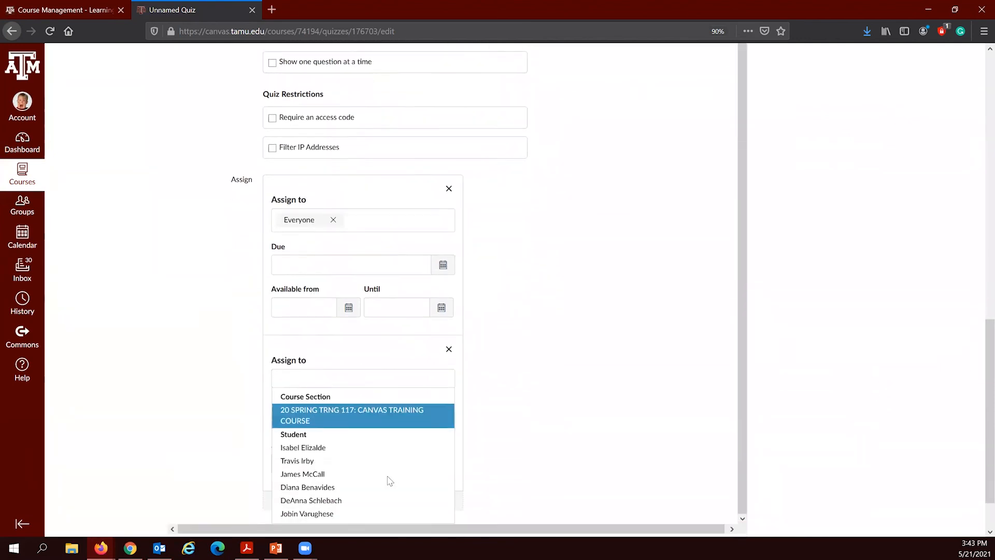
pyautogui.click(332, 447)
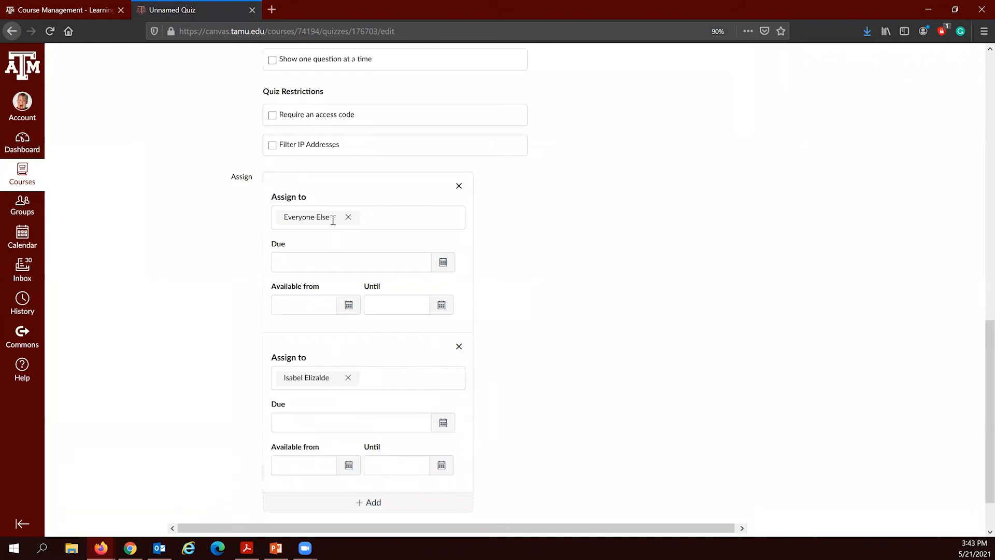
pyautogui.click(439, 424)
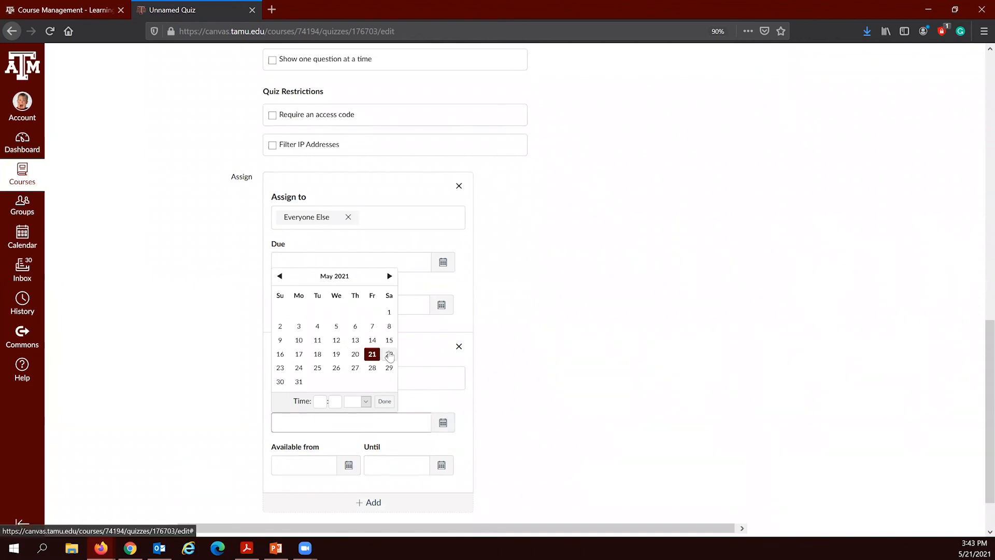
pyautogui.click(389, 354)
pyautogui.click(482, 466)
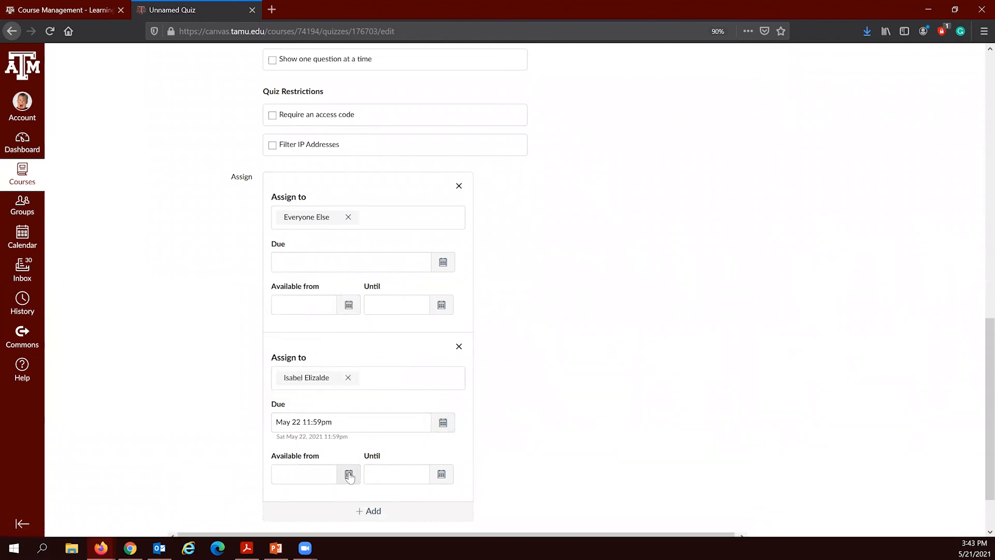
# Step: Review the quiz options and both assignment blocks, and cancel the quiz edits without saving
pyautogui.scroll(-3, 462, 477)
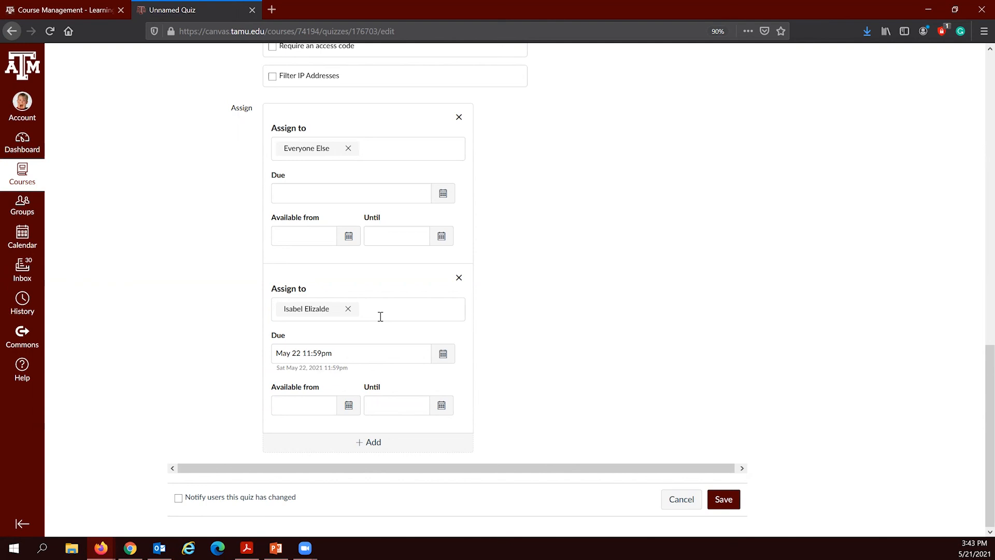
pyautogui.scroll(5, 631, 431)
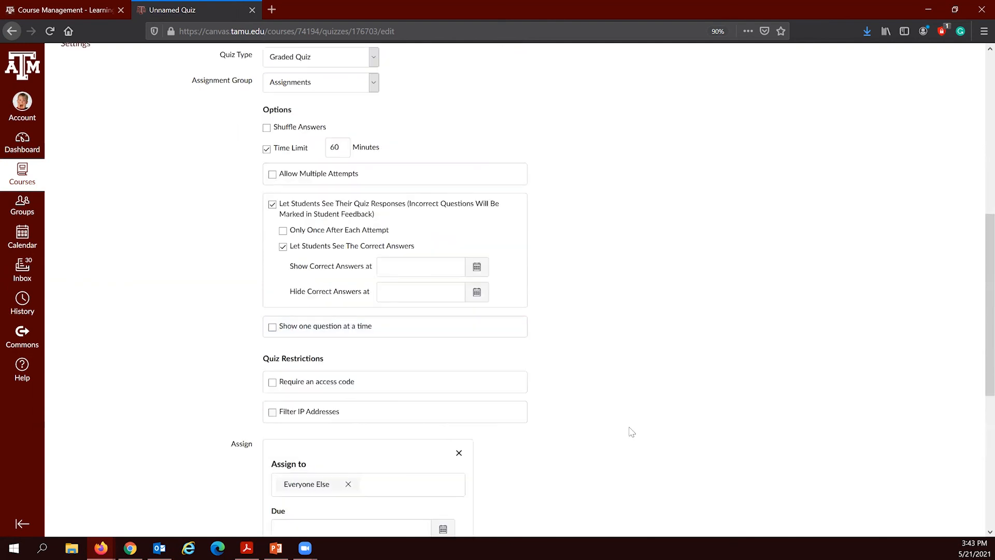
pyautogui.scroll(-5, 673, 396)
pyautogui.scroll(5, 520, 405)
pyautogui.scroll(-5, 521, 405)
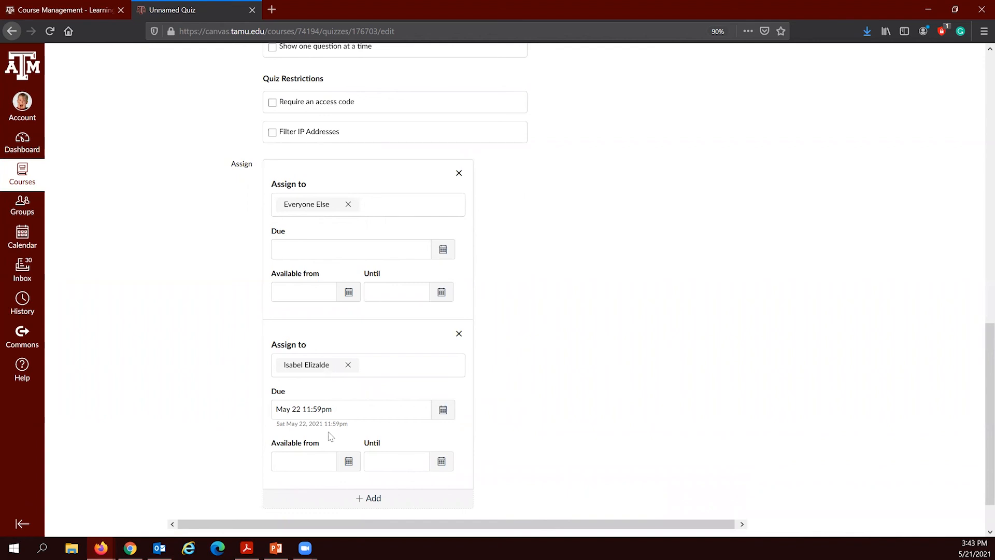
pyautogui.scroll(-1, 328, 437)
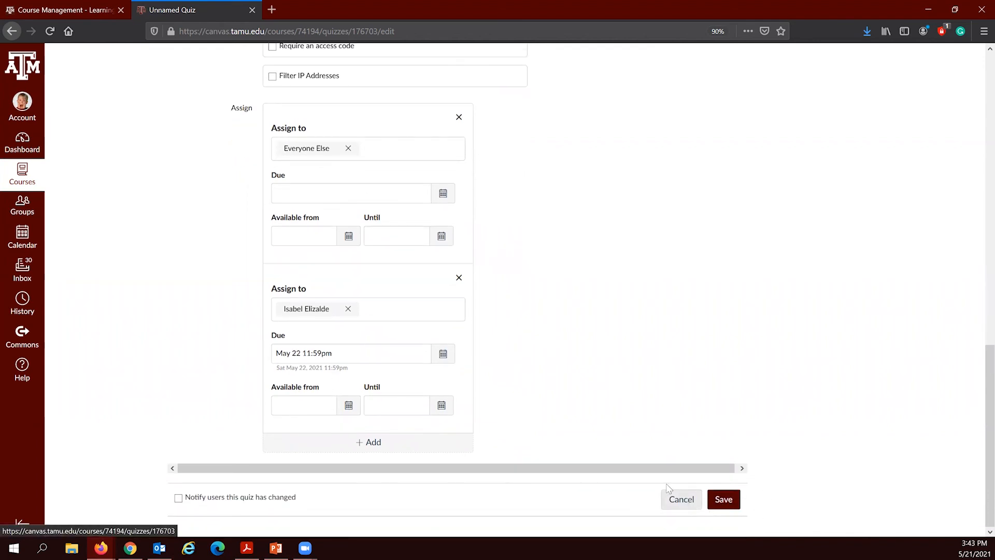
pyautogui.click(685, 500)
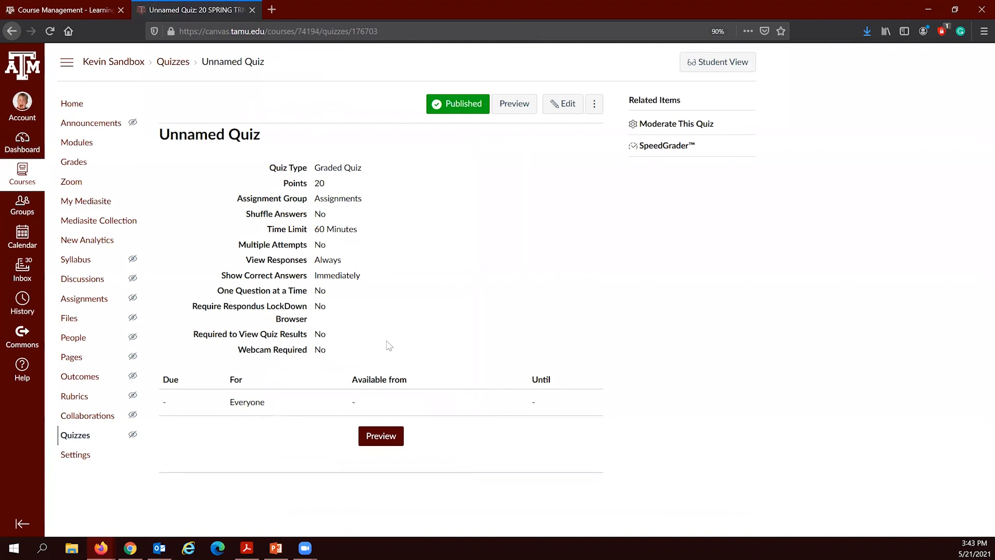
# Step: Check the student list on the Moderate Quiz page and return to the Unnamed Quiz page
pyautogui.click(699, 131)
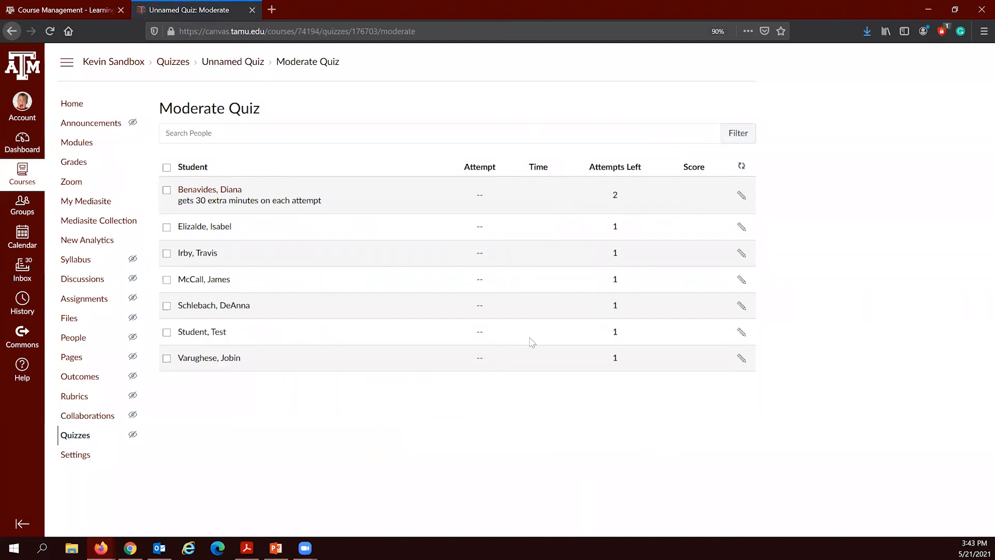
pyautogui.click(233, 62)
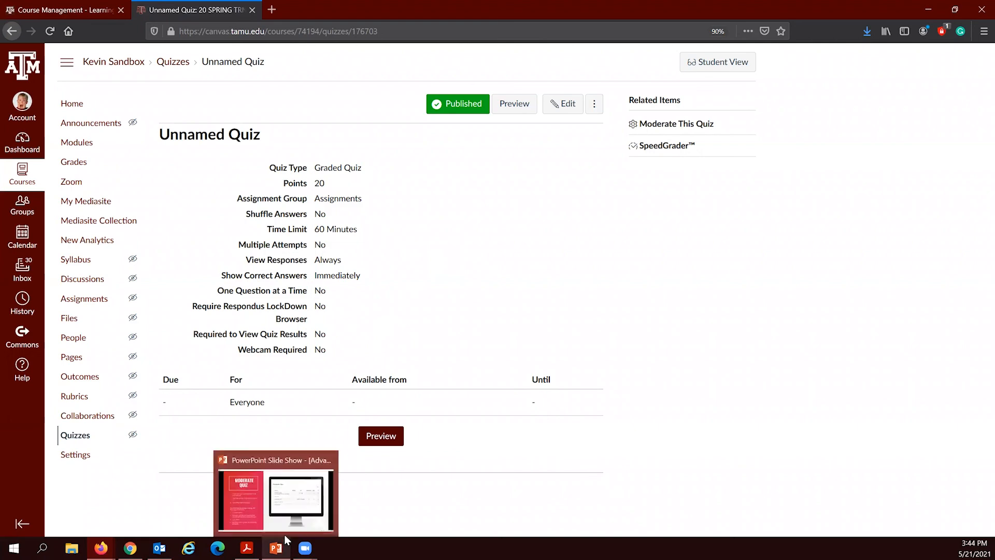
# Step: Switch to the PowerPoint slide show and advance through the extension, assignment, training and resource slides to the final For More Resources slide
pyautogui.click(284, 533)
pyautogui.click(366, 319)
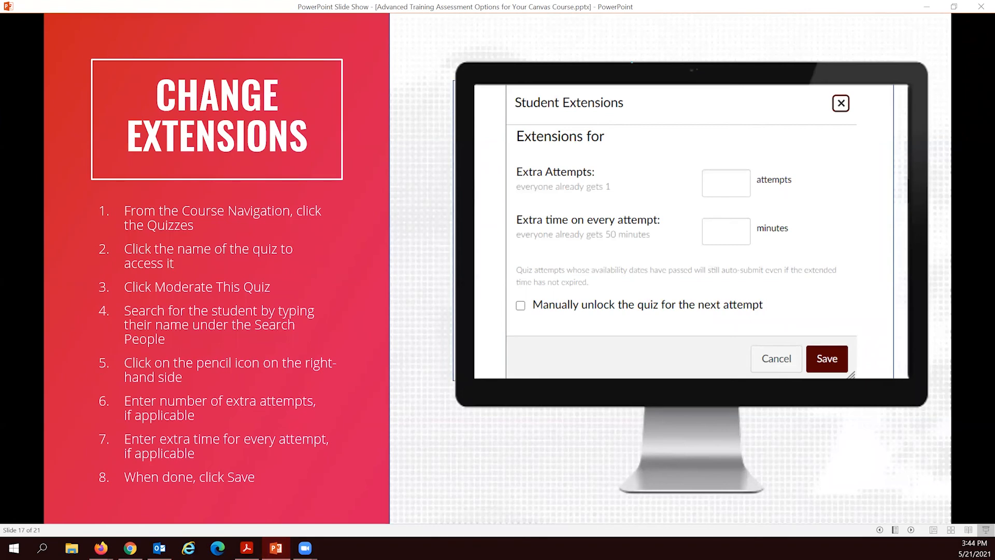
pyautogui.press('Right')
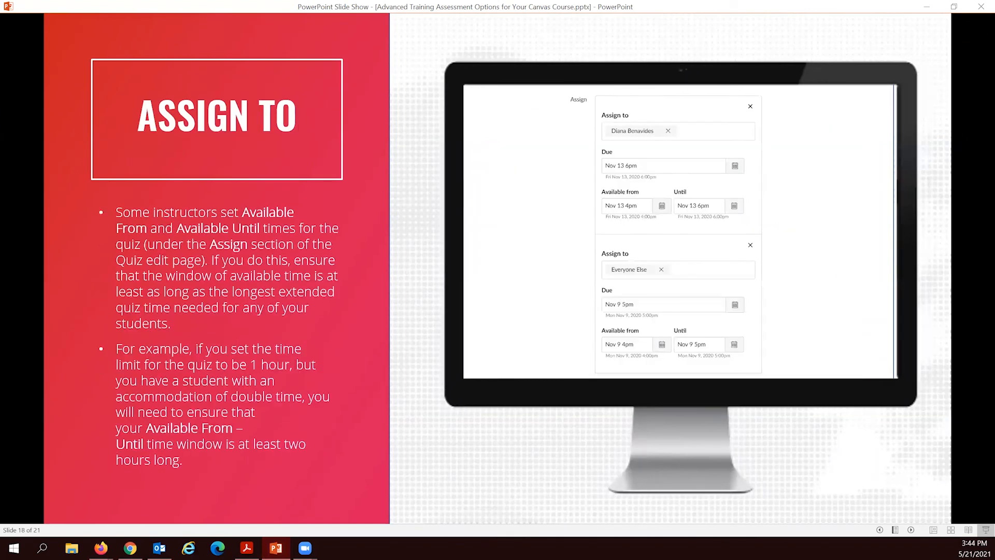
pyautogui.press('Right')
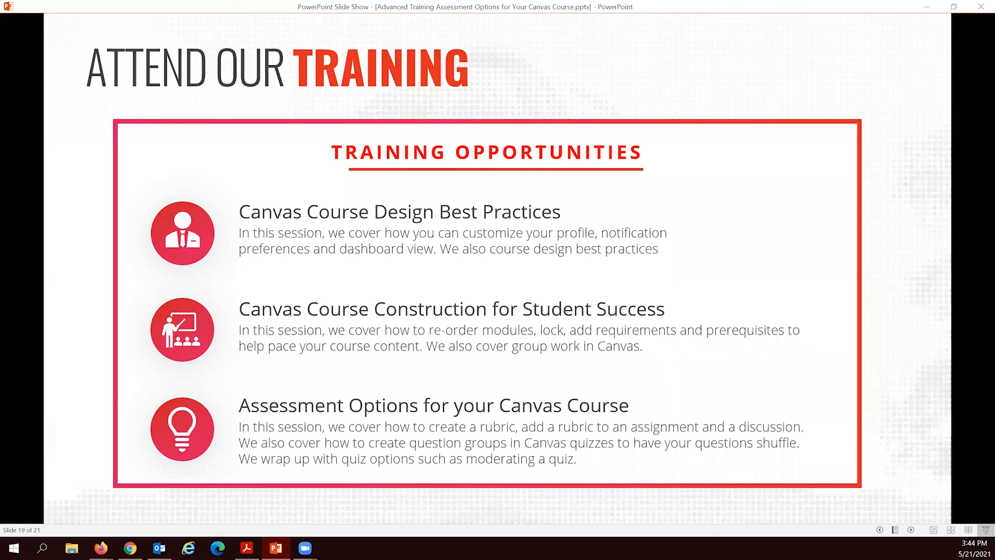
pyautogui.click(515, 322)
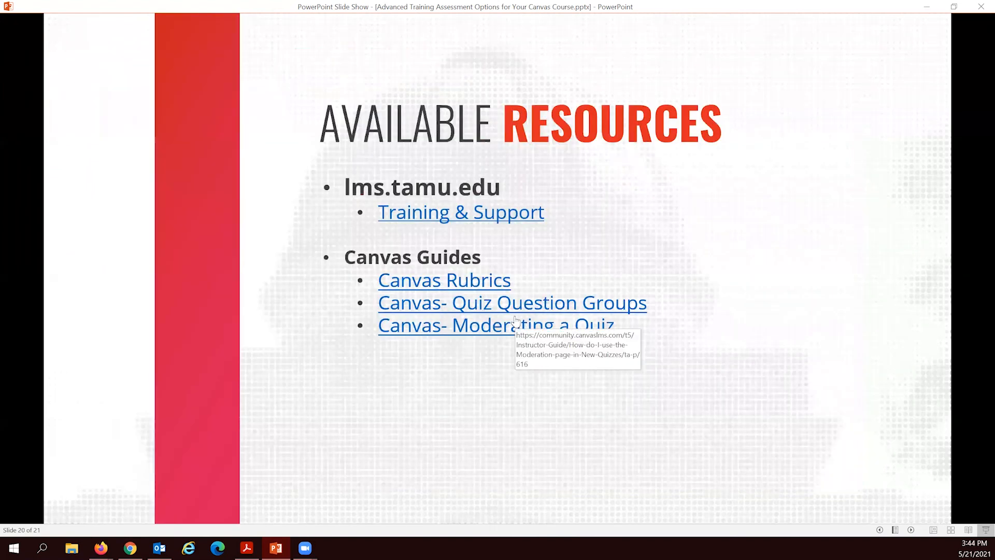
pyautogui.click(424, 379)
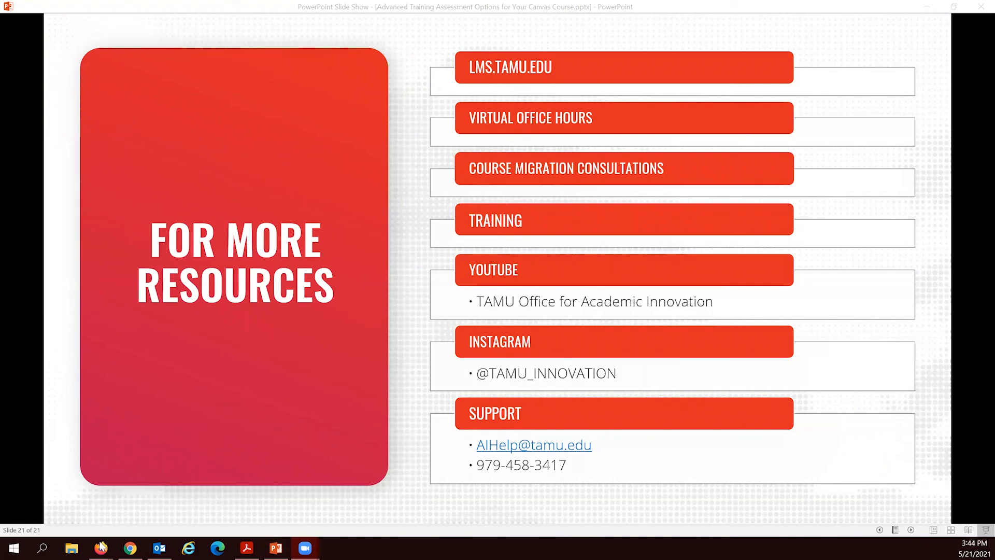
# Step: Open File Explorer, select the recent file Advanced Training Assessment Options for Your Canvas Course.pdf, and close the window
pyautogui.moveTo(101, 547)
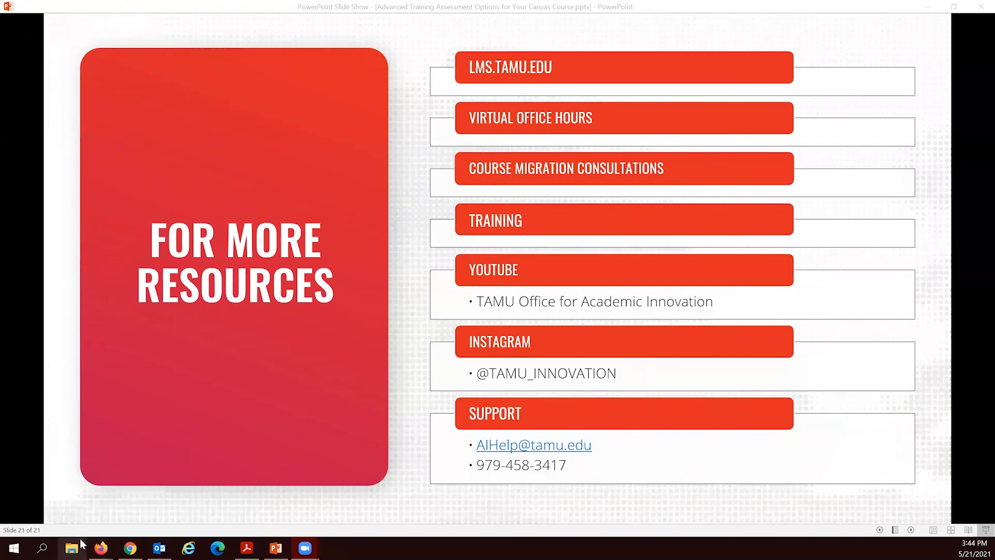
pyautogui.click(79, 547)
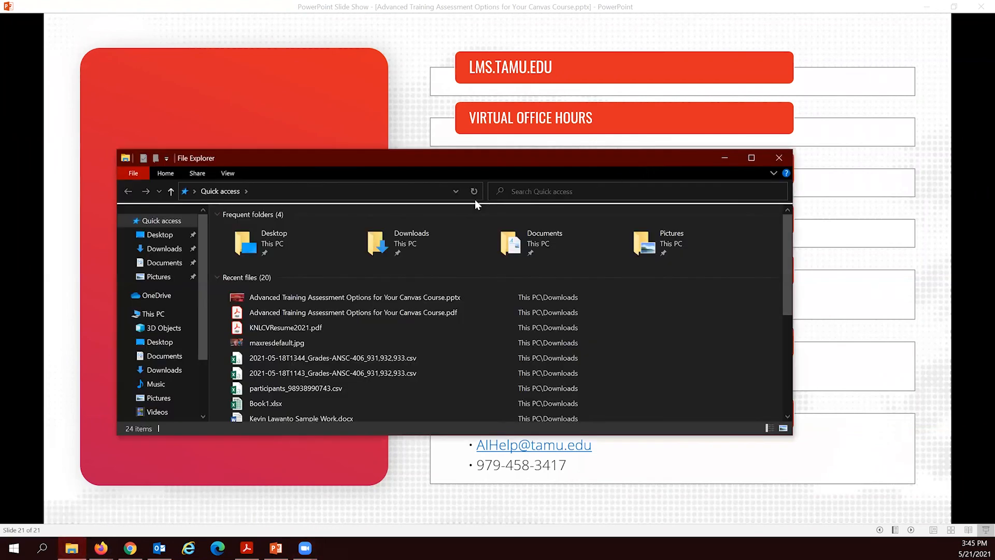
pyautogui.click(269, 309)
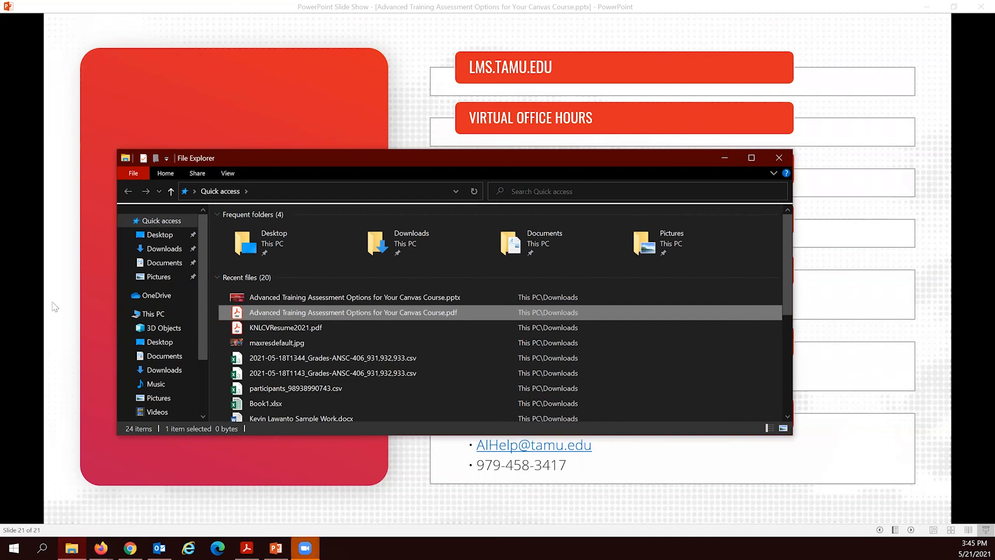
pyautogui.click(779, 158)
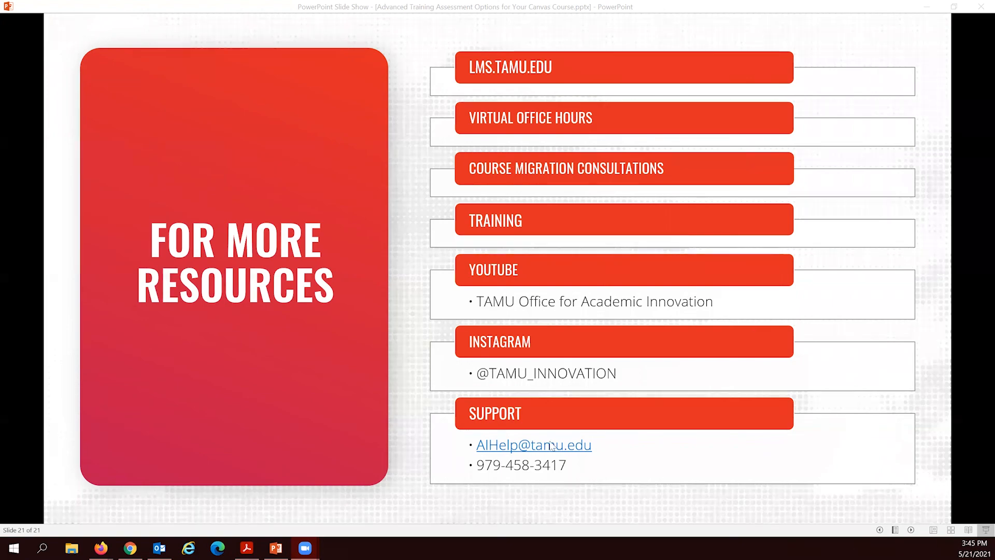
# Step: Switch to the Unnamed Quiz page in Firefox and open the quiz for editing at its assignment dates
pyautogui.moveTo(100, 546)
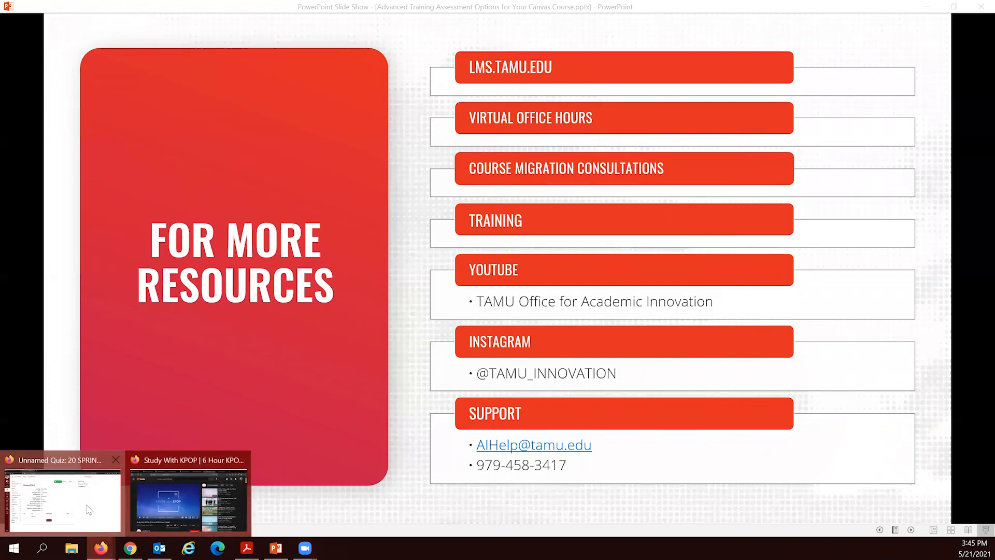
pyautogui.click(62, 497)
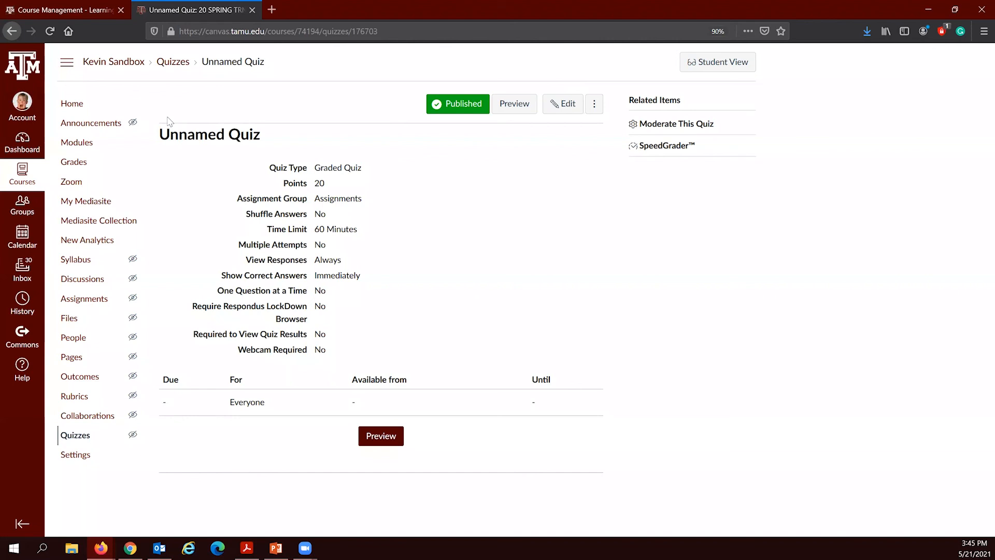
pyautogui.click(566, 104)
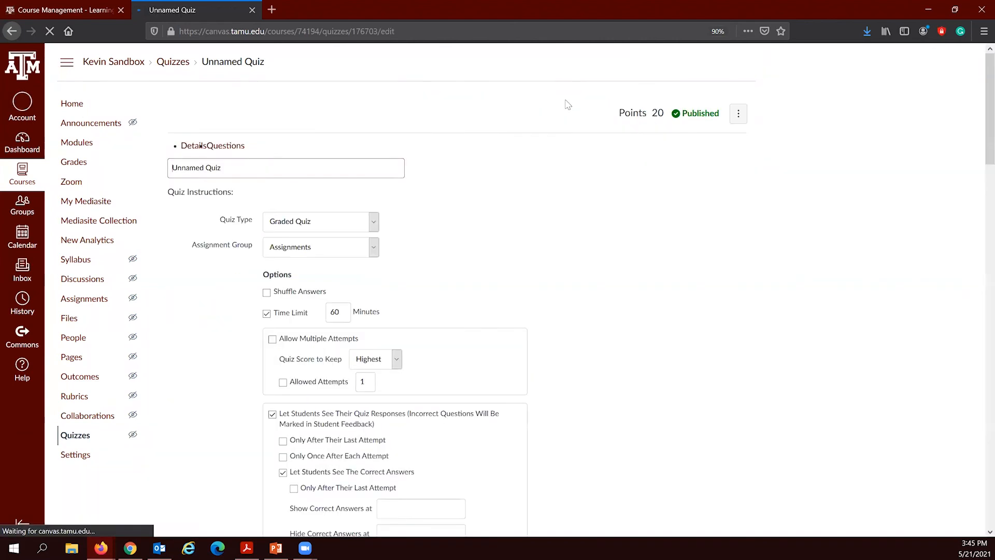
pyautogui.scroll(-3, 522, 216)
pyautogui.scroll(-3, 427, 262)
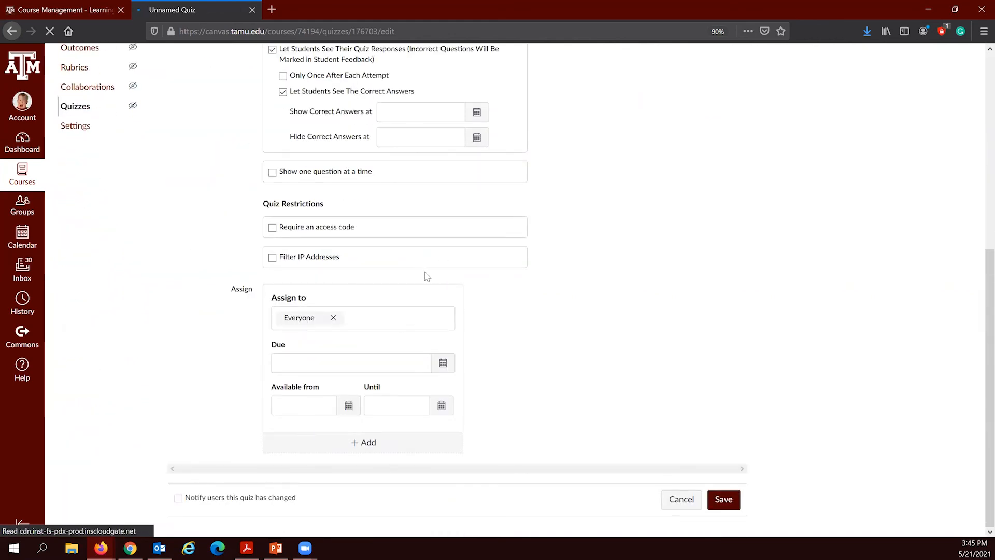
pyautogui.scroll(-3, 353, 333)
pyautogui.scroll(-2, 352, 333)
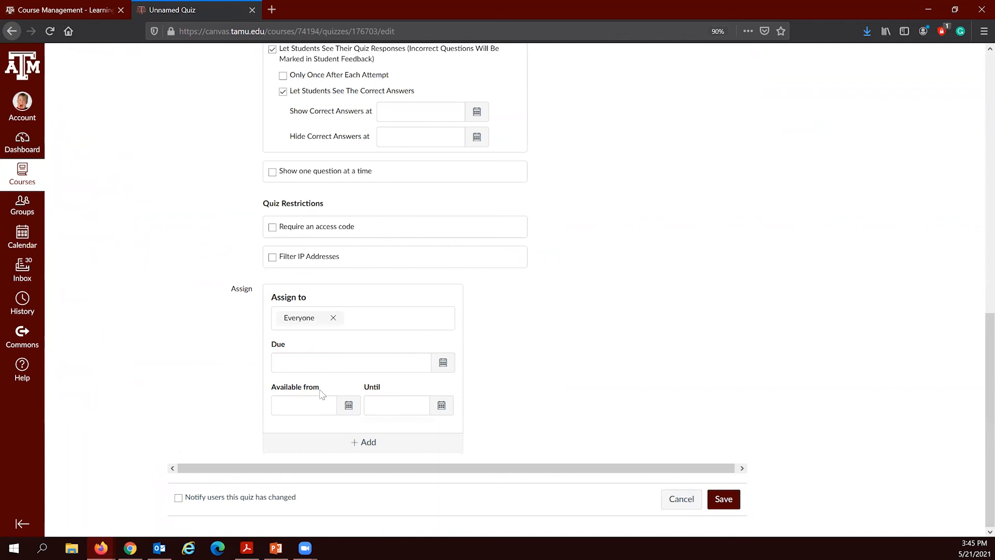
# Step: Add a second assignment block to the quiz and assign it to an individual student found by name
pyautogui.click(346, 447)
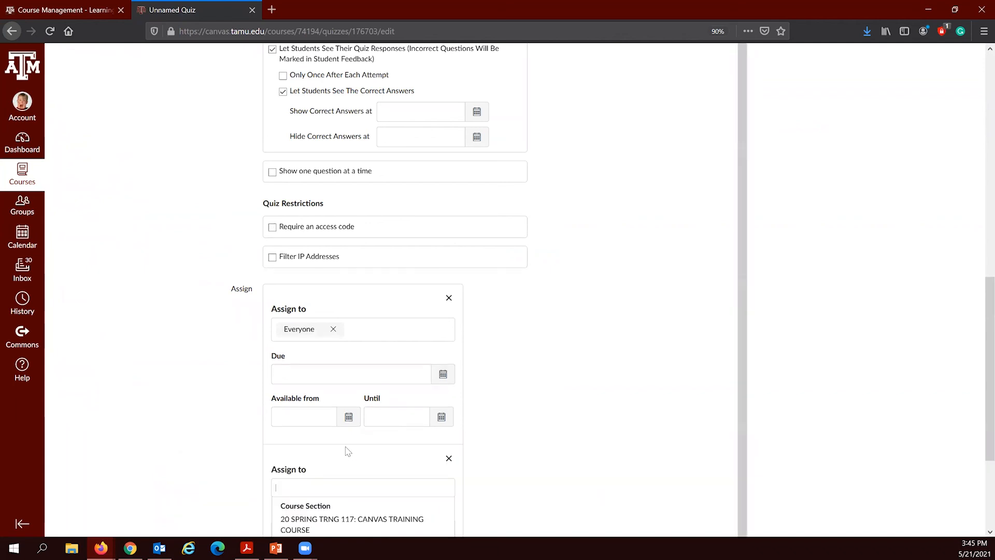
pyautogui.scroll(-2, 217, 443)
pyautogui.click(217, 443)
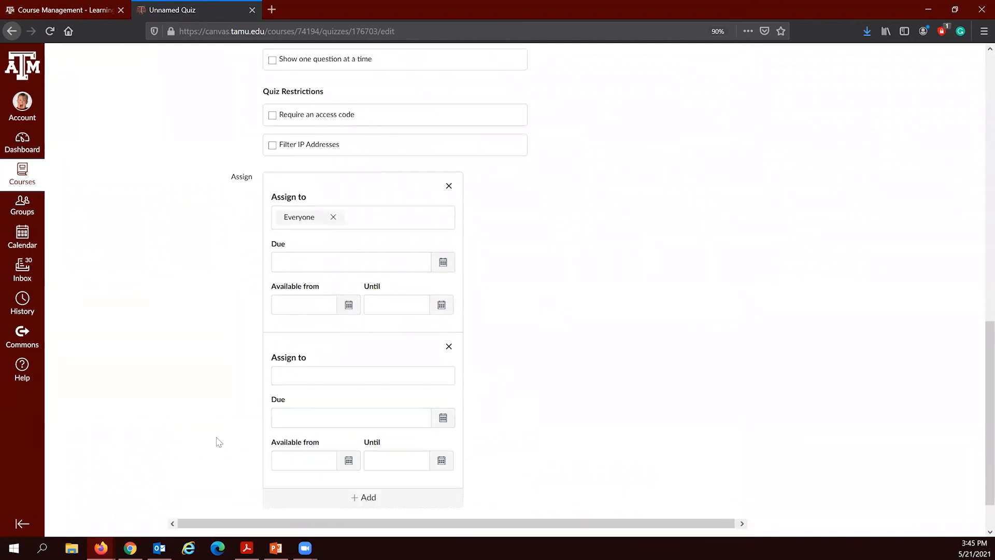
pyautogui.click(301, 462)
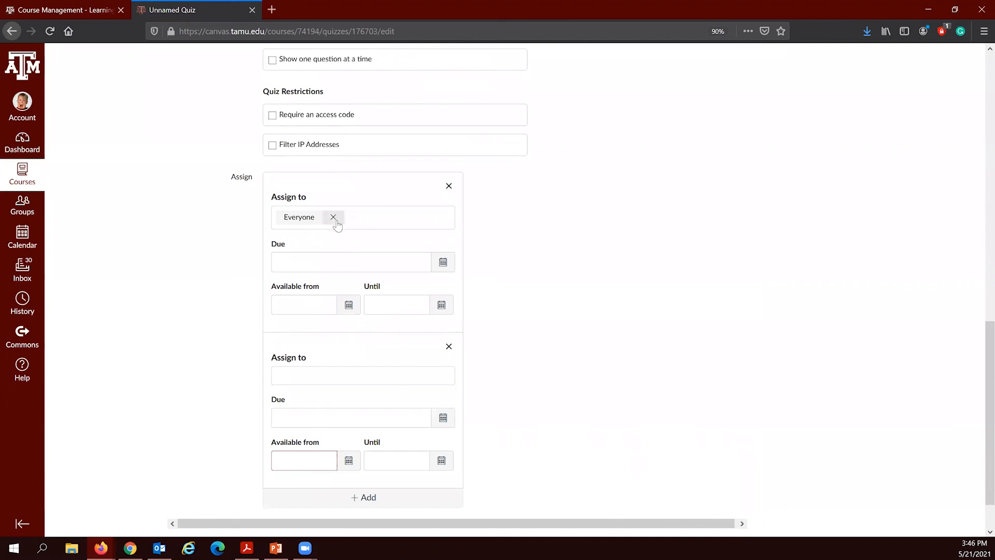
pyautogui.click(308, 376)
pyautogui.write('Isabe')
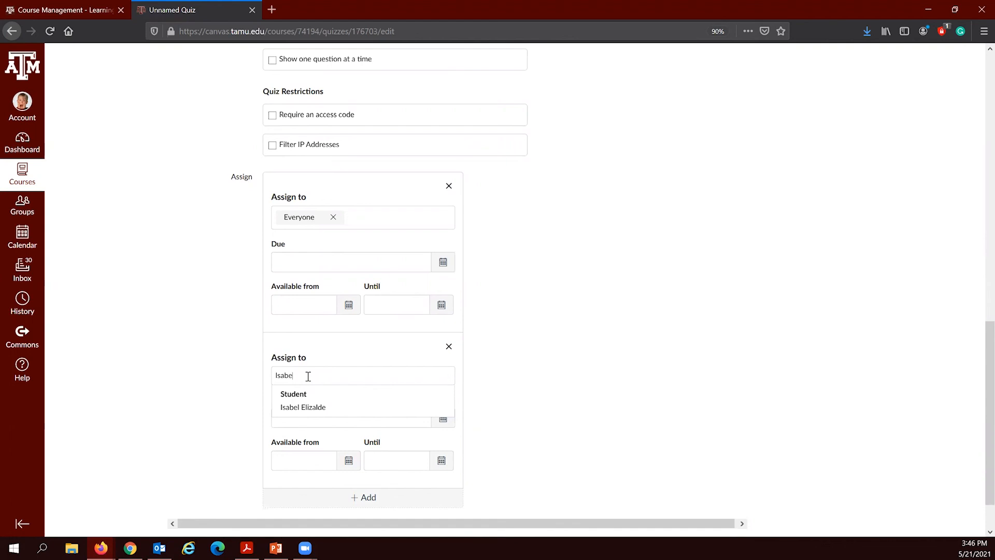
pyautogui.click(301, 405)
pyautogui.click(302, 405)
pyautogui.click(316, 376)
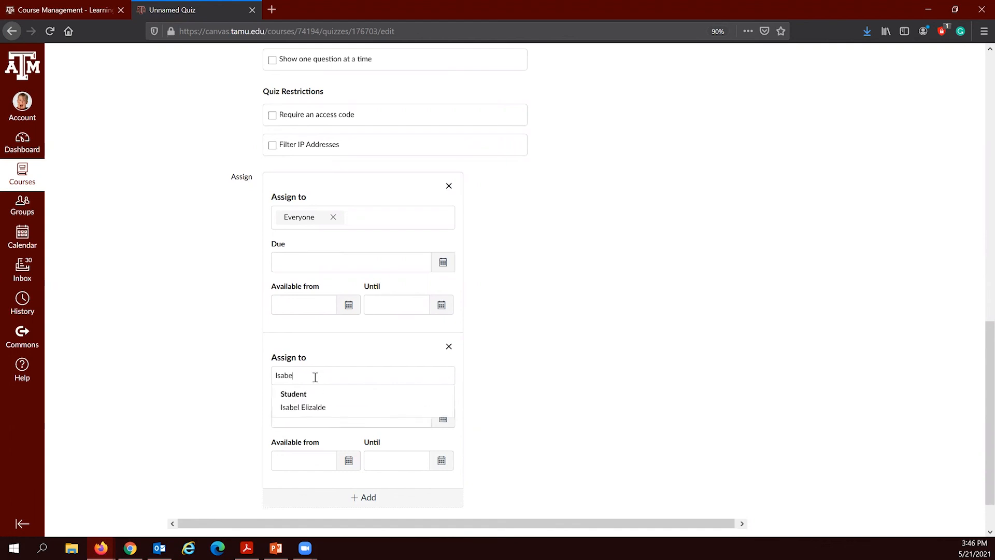
pyautogui.click(316, 409)
# Step: Set the Everyone Else block's due date to May 22 11:59pm, with availability from May 21 12am until May 22 11:59pm
pyautogui.click(313, 257)
pyautogui.click(443, 262)
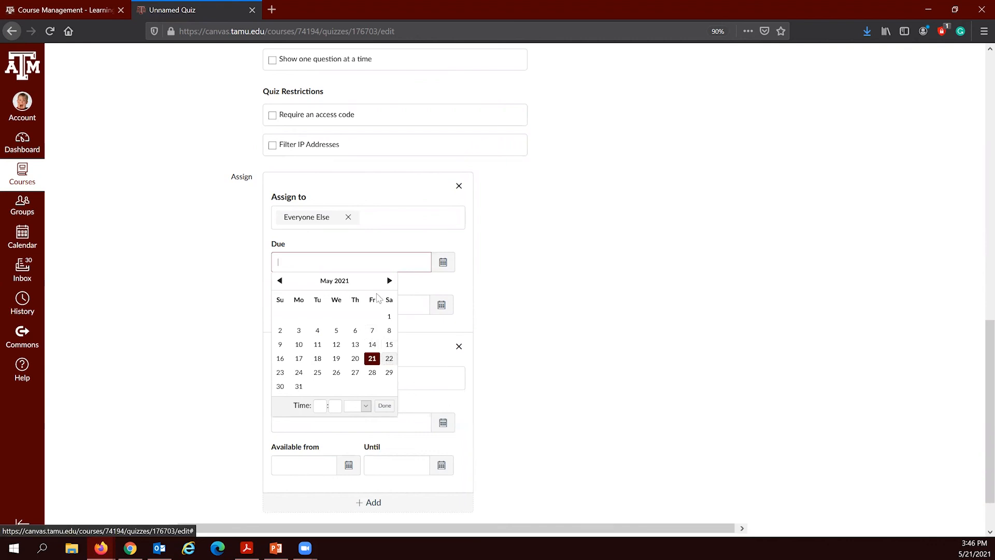
pyautogui.click(389, 359)
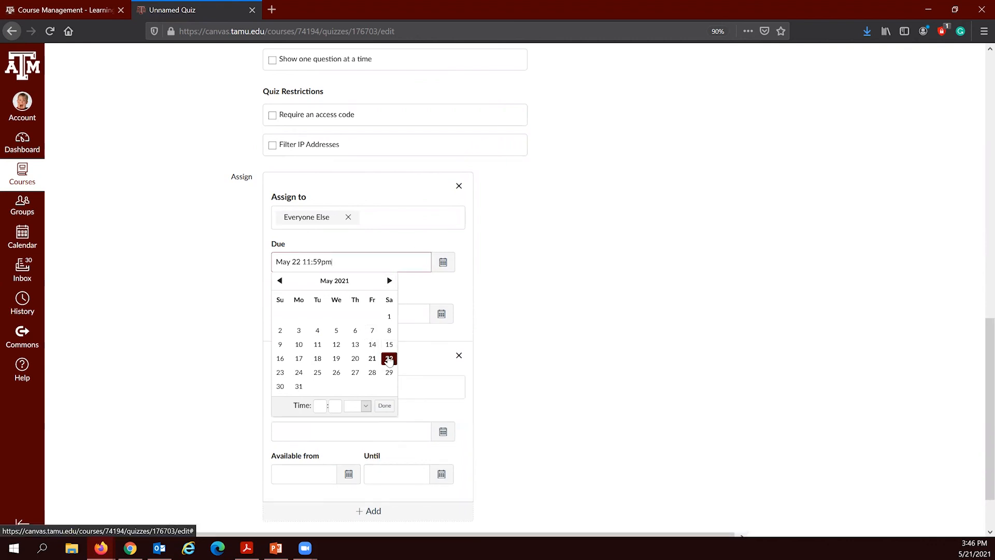
pyautogui.click(586, 304)
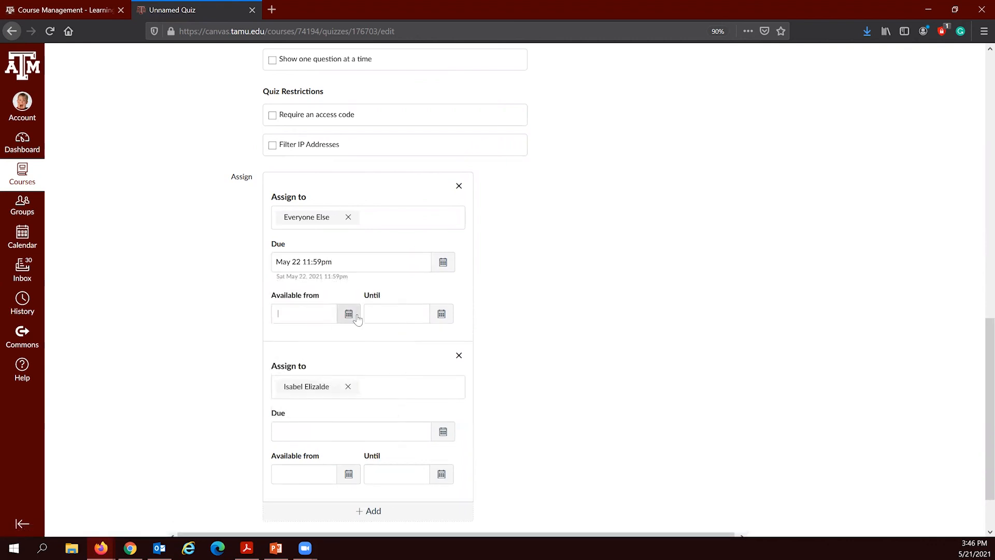
pyautogui.click(348, 313)
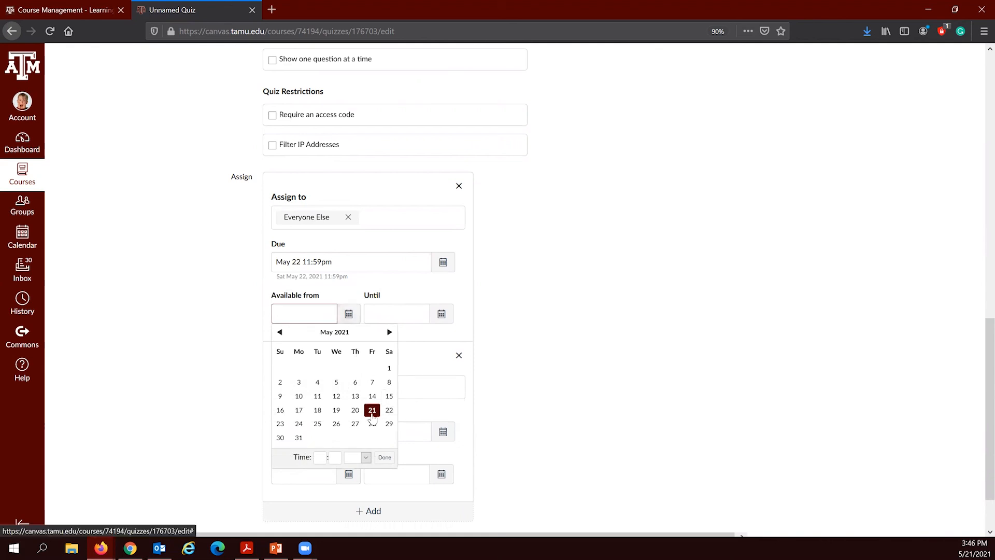
pyautogui.click(372, 412)
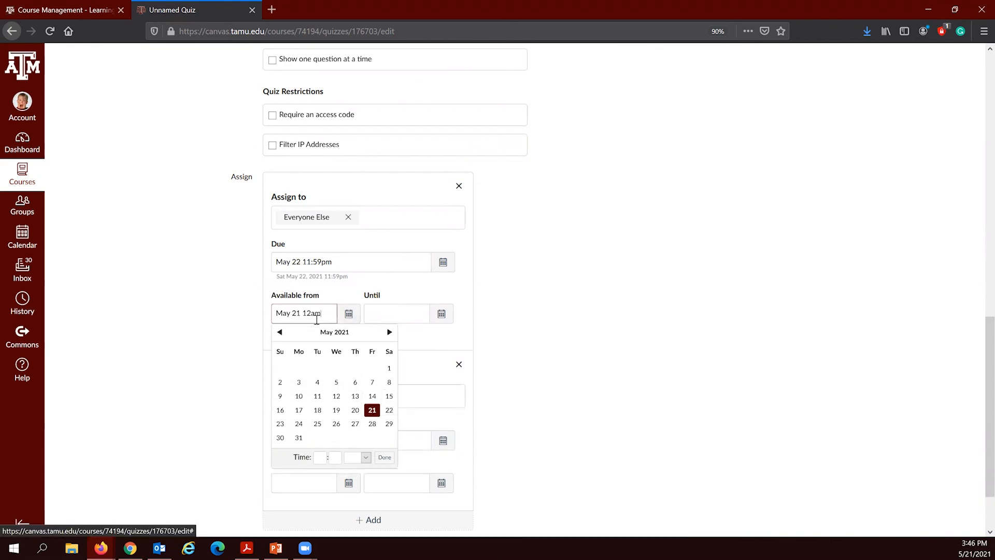
pyautogui.click(441, 319)
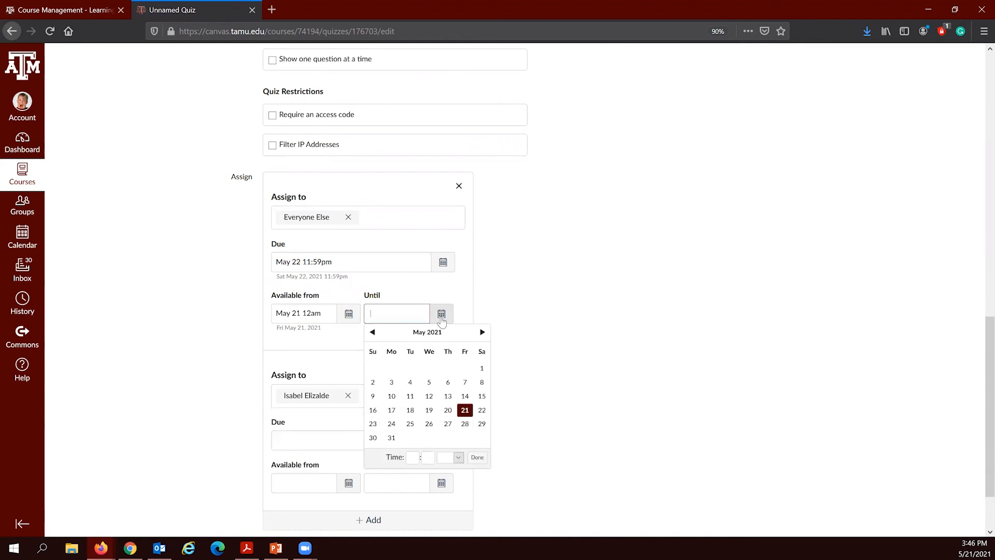
pyautogui.click(481, 411)
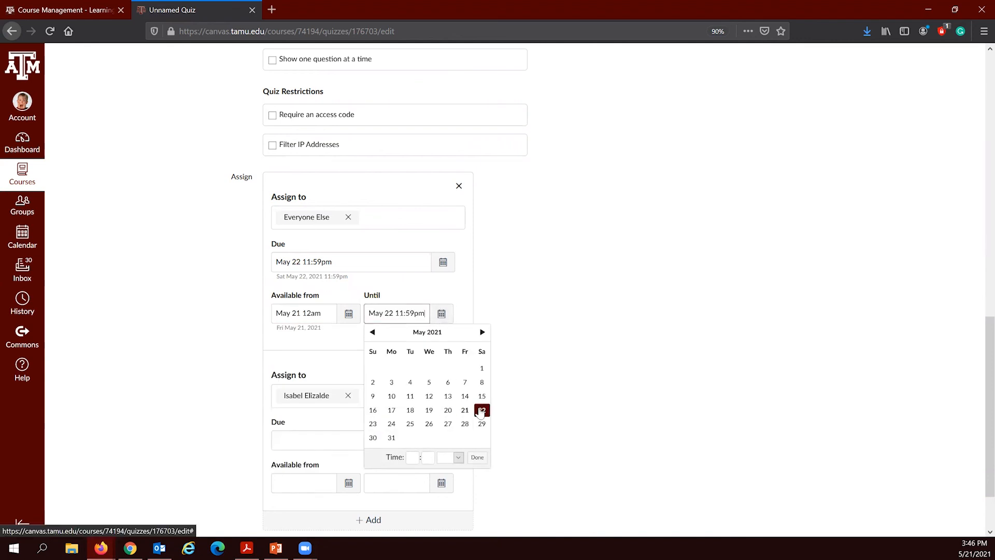
pyautogui.click(549, 328)
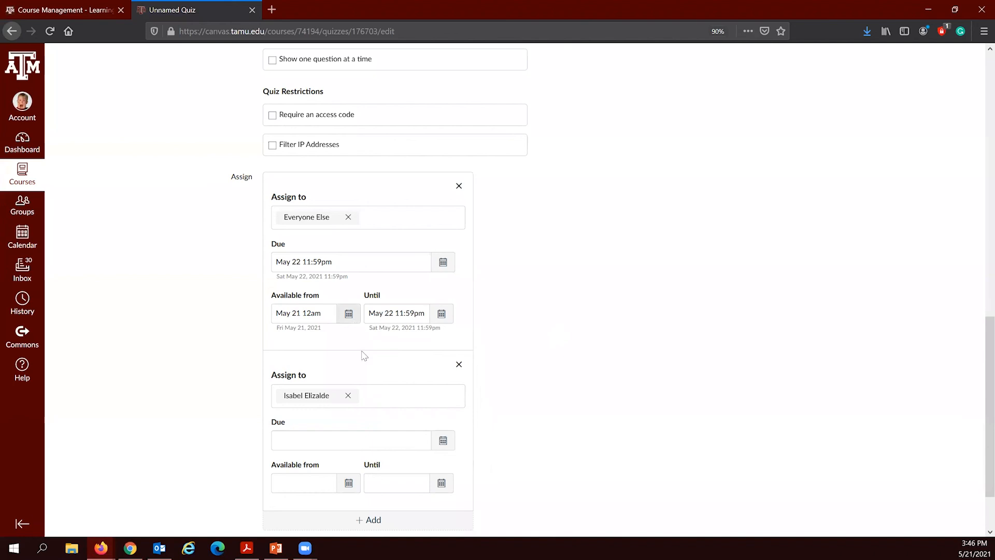
# Step: Set the individual student's due date to May 24 11:59pm in the second assignment block
pyautogui.scroll(-2, 349, 433)
pyautogui.click(444, 364)
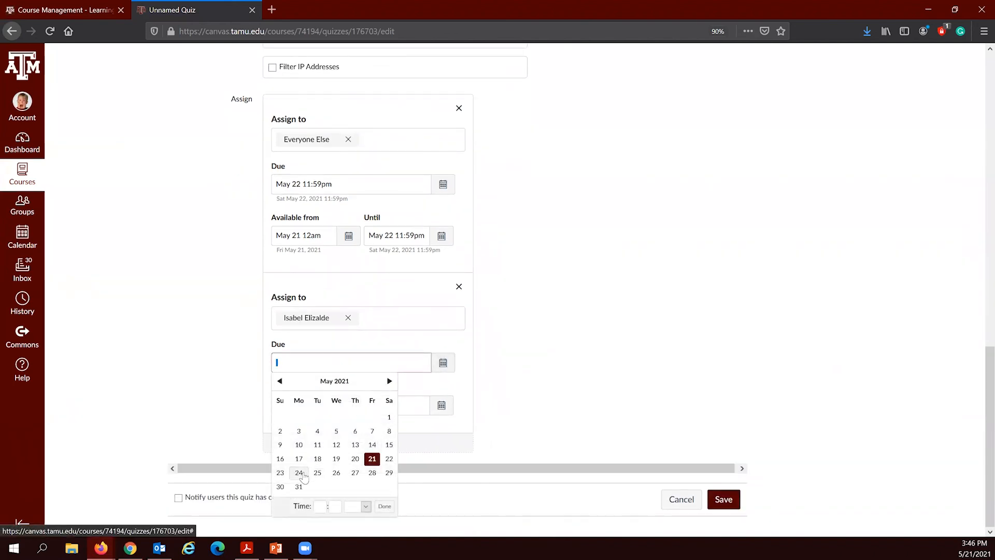
pyautogui.click(299, 473)
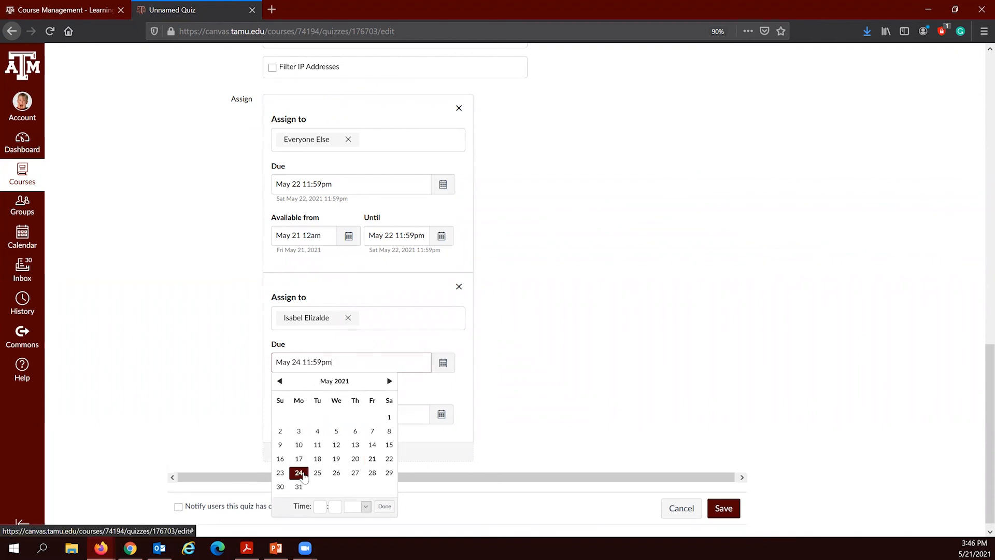
pyautogui.click(561, 399)
pyautogui.click(347, 417)
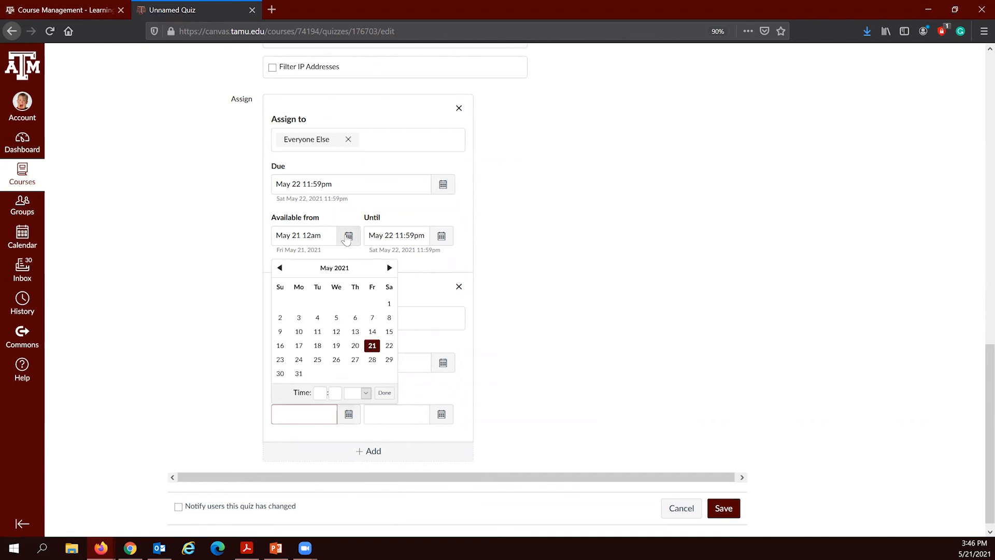
pyautogui.click(247, 407)
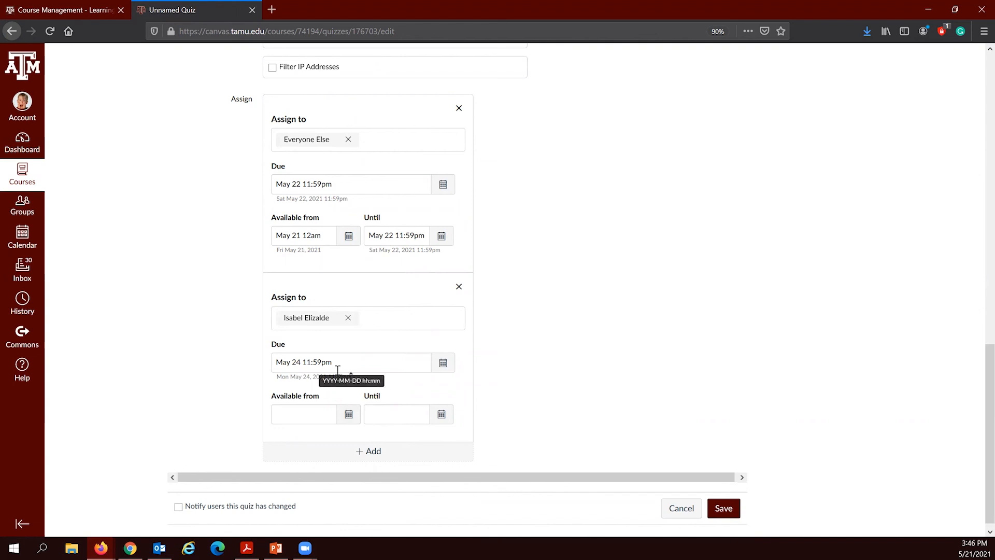
# Step: Set the student's availability from May 24 12am until May 24 11:59pm and review both assignment blocks
pyautogui.click(349, 415)
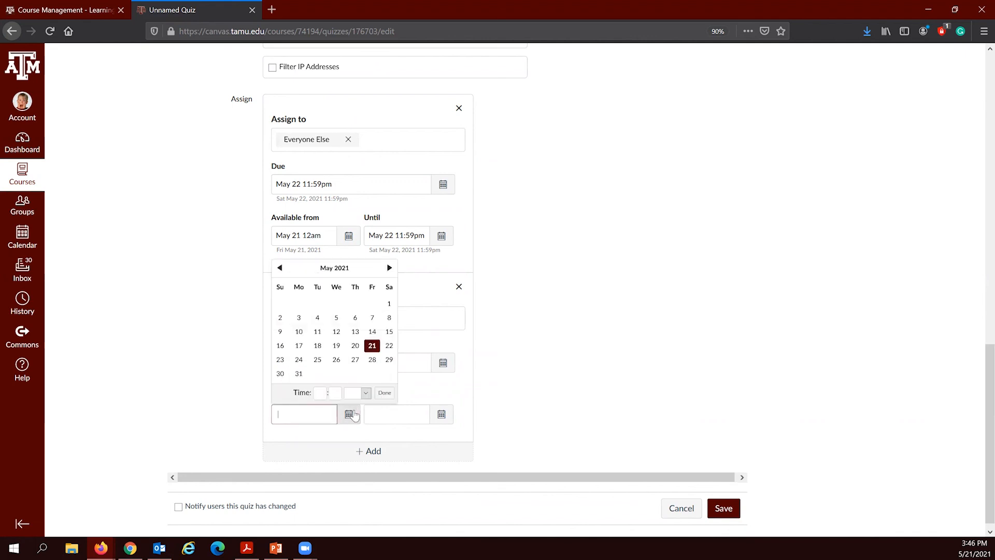
pyautogui.click(299, 361)
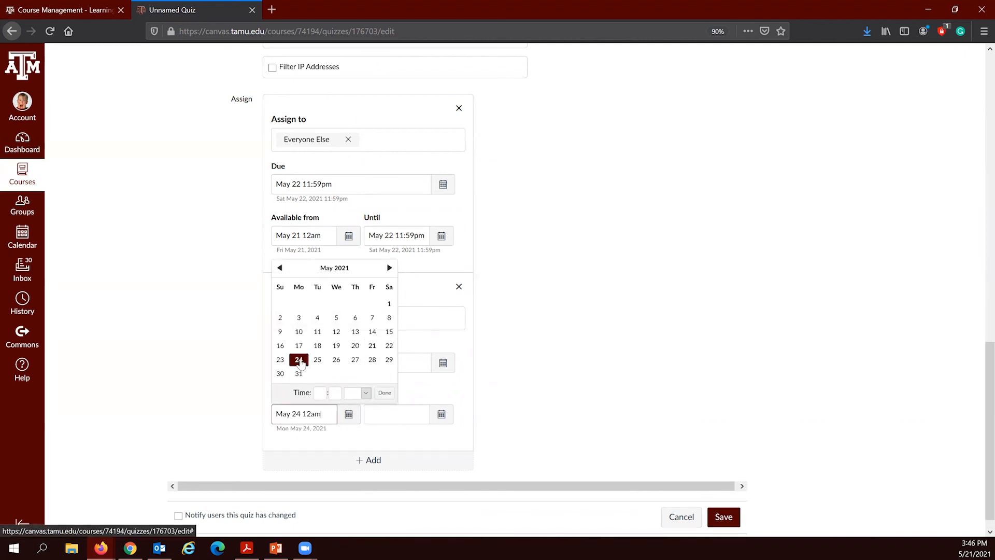
pyautogui.click(441, 414)
pyautogui.click(391, 359)
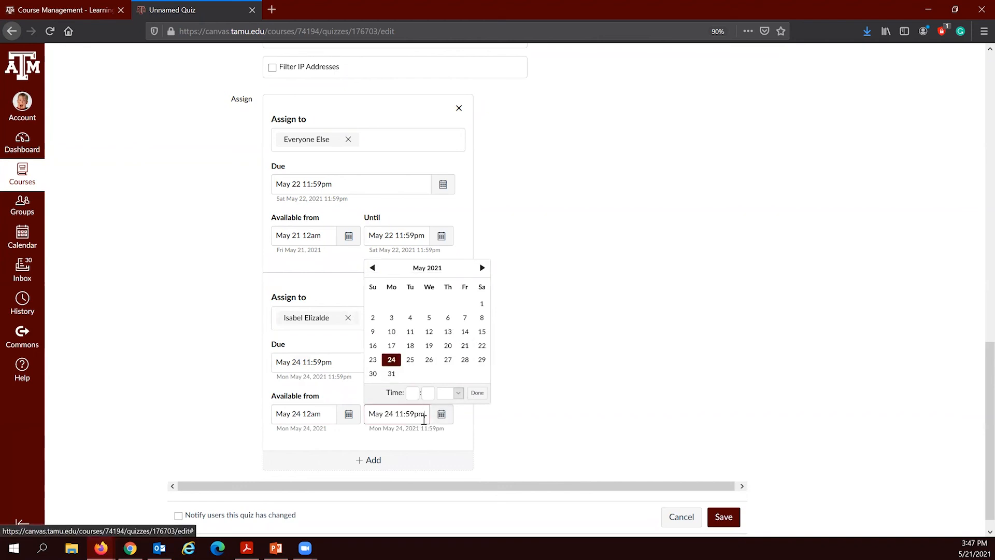
pyautogui.click(503, 440)
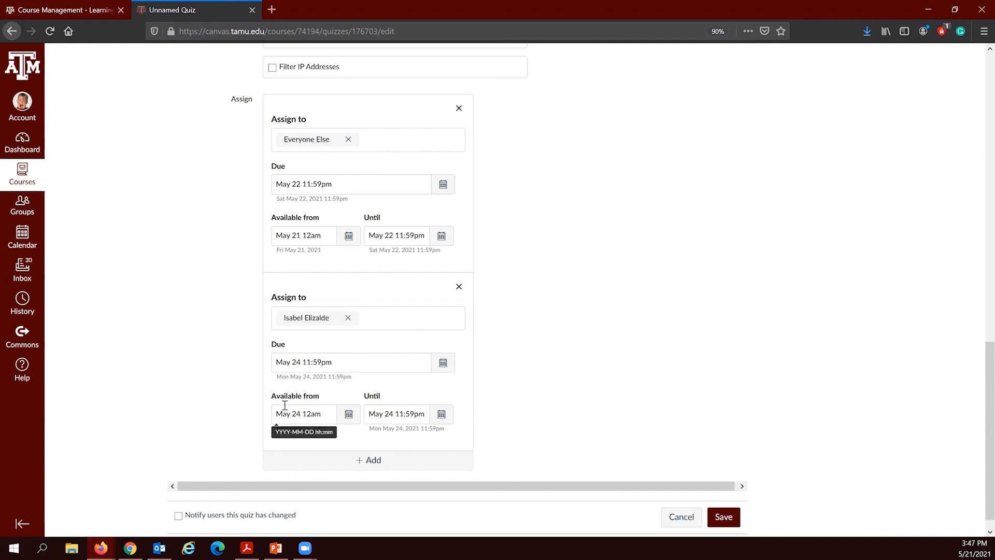
pyautogui.scroll(2, 325, 403)
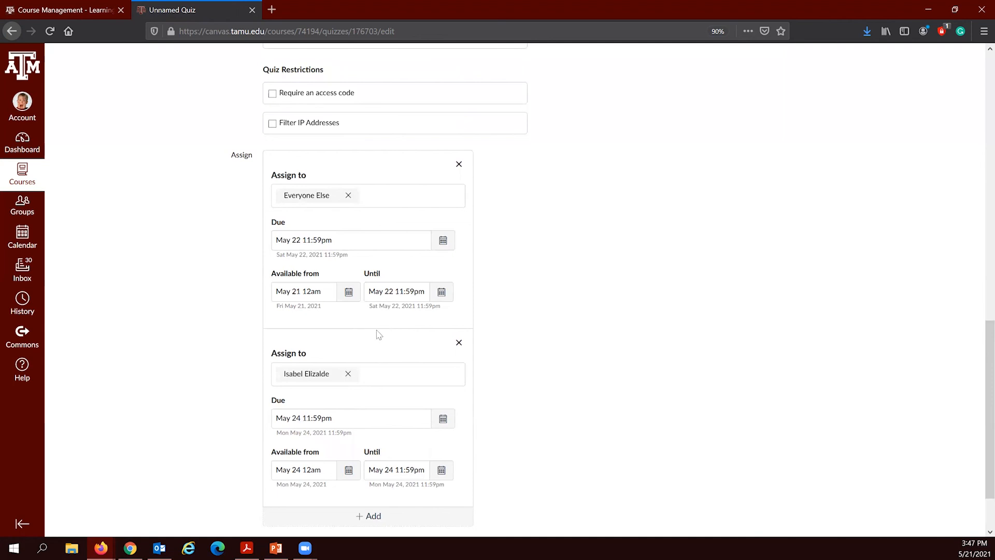
pyautogui.scroll(-3, 400, 340)
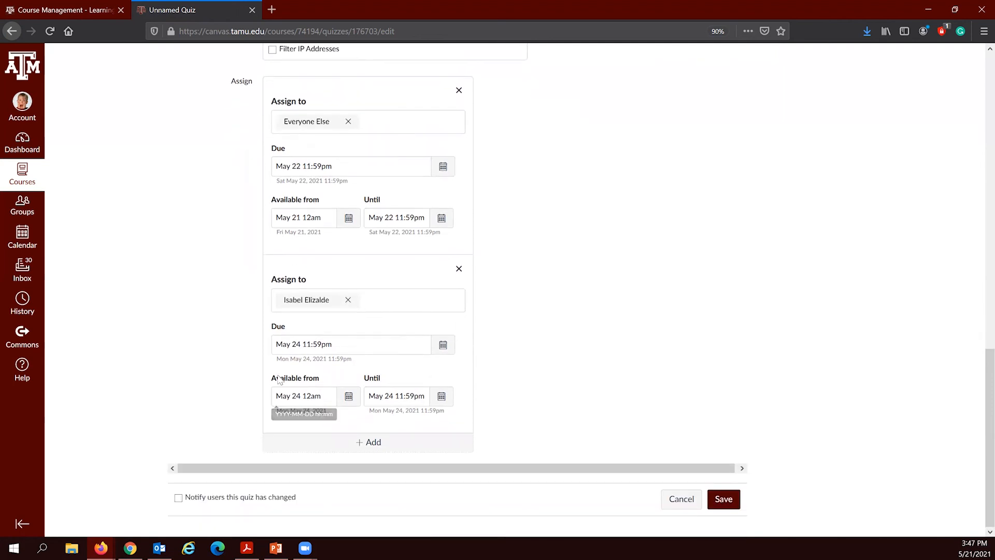